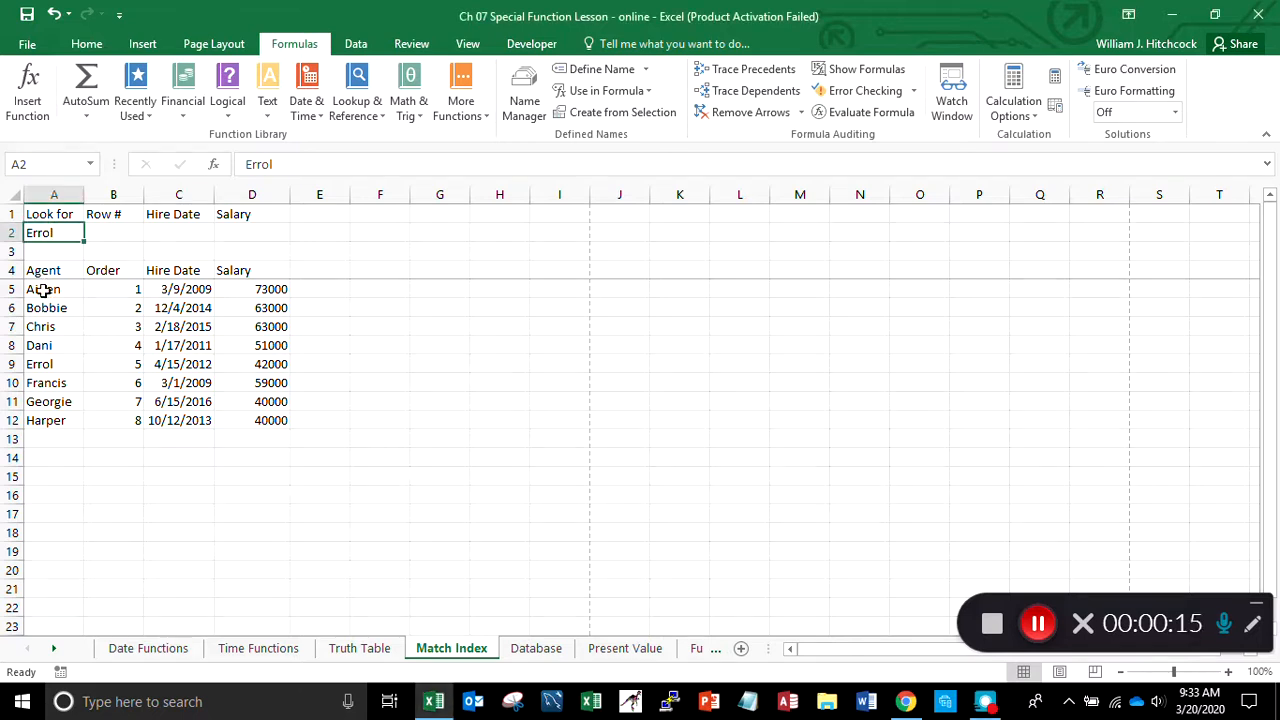
- Look through the Agent column, from the lookup value in A2 down the list of agents and back
{"action": "key", "text": "Down"}
{"action": "key", "text": "Down"}
{"action": "key", "text": "Down"}
{"action": "key", "text": "Down"}
{"action": "key", "text": "Down"}
{"action": "key", "text": "Down"}
{"action": "key", "text": "Down"}
{"action": "key", "text": "Down"}
{"action": "key", "text": "Down"}
{"action": "key", "text": "Down"}
{"action": "key", "text": "Down"}
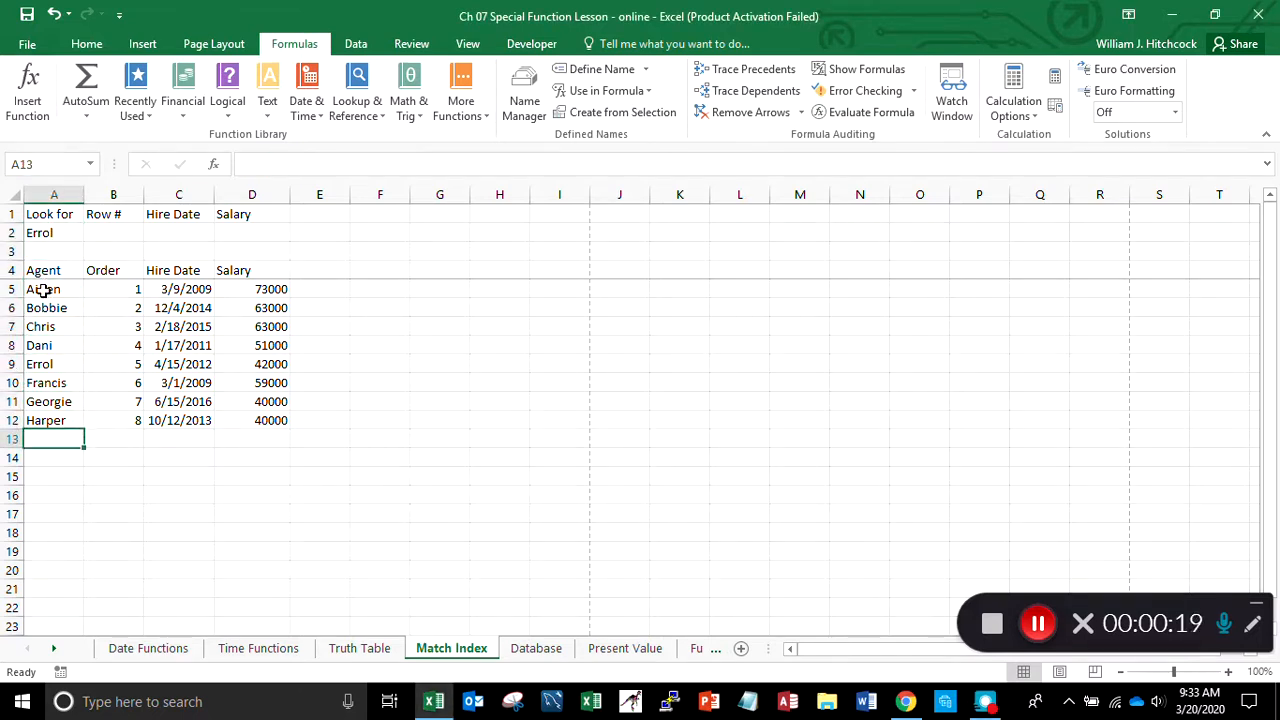
{"action": "key", "text": "Up"}
{"action": "key", "text": "Up"}
{"action": "key", "text": "Up"}
{"action": "key", "text": "Up"}
{"action": "key", "text": "Up"}
{"action": "key", "text": "Up"}
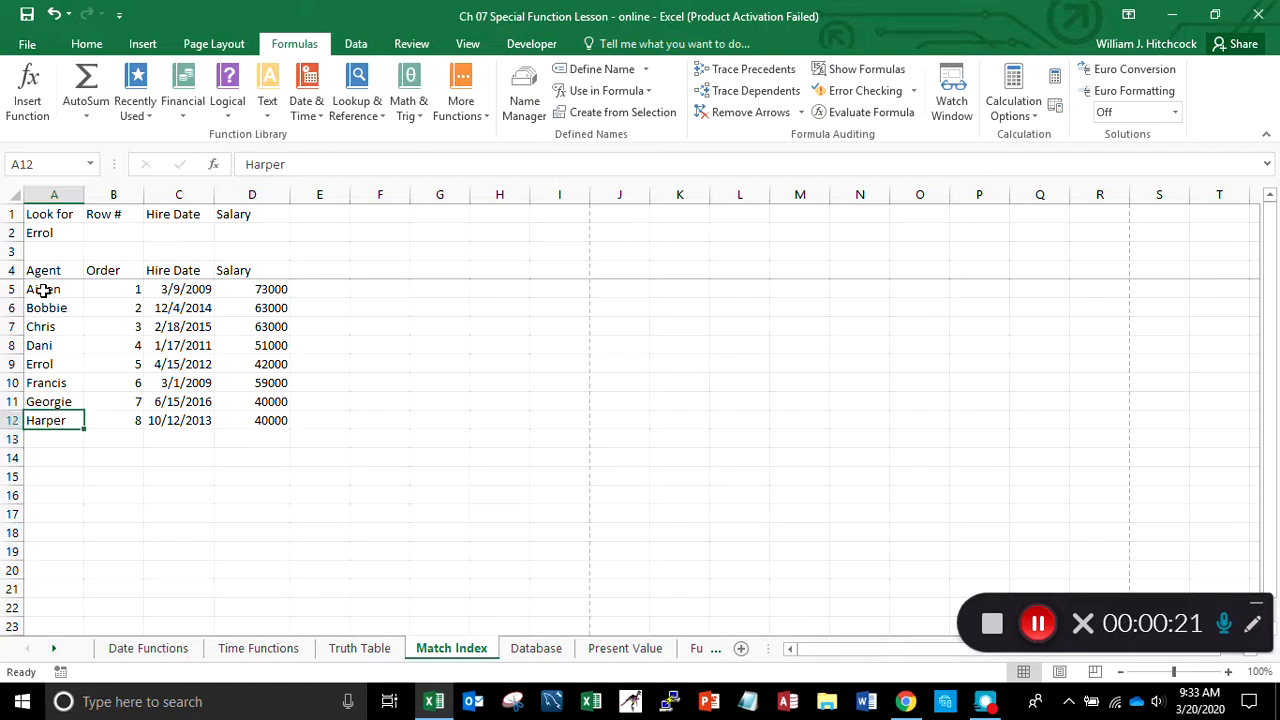
{"action": "key", "text": "Up"}
{"action": "key", "text": "Up"}
{"action": "key", "text": "Up"}
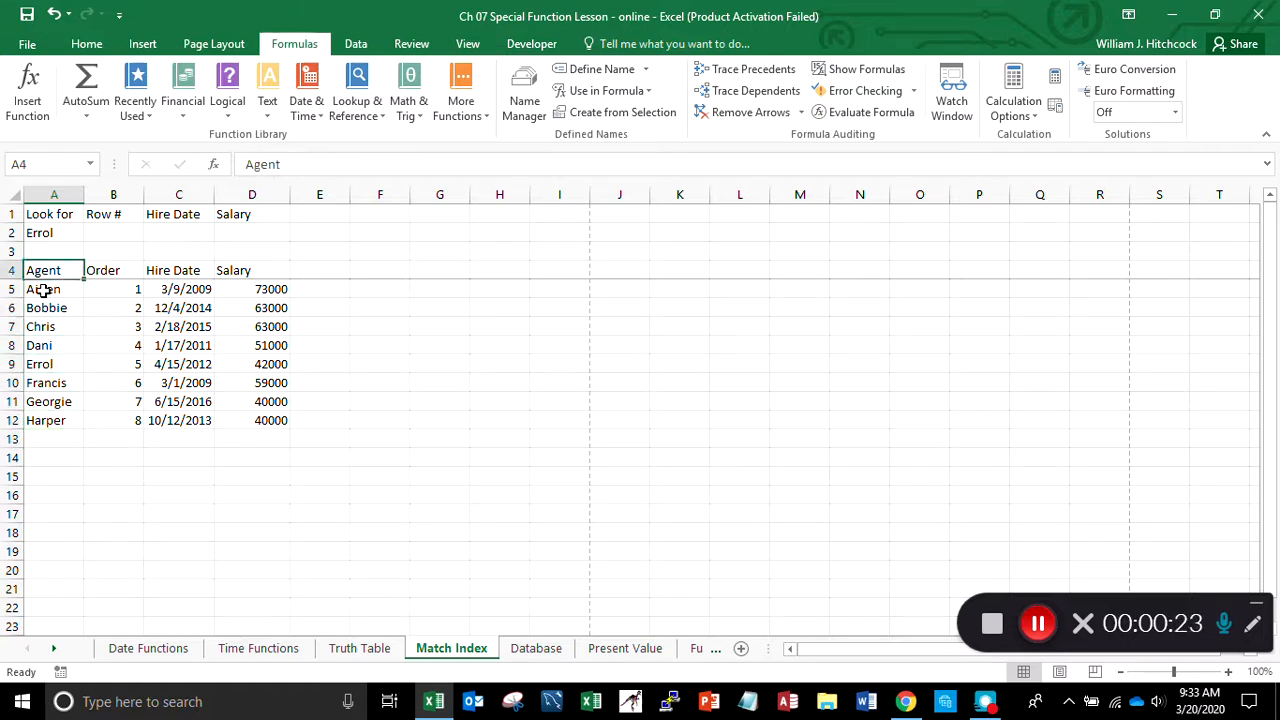
{"action": "key", "text": "Up"}
{"action": "key", "text": "Up"}
{"action": "key", "text": "Down"}
{"action": "key", "text": "Down"}
{"action": "key", "text": "Down"}
{"action": "key", "text": "Down"}
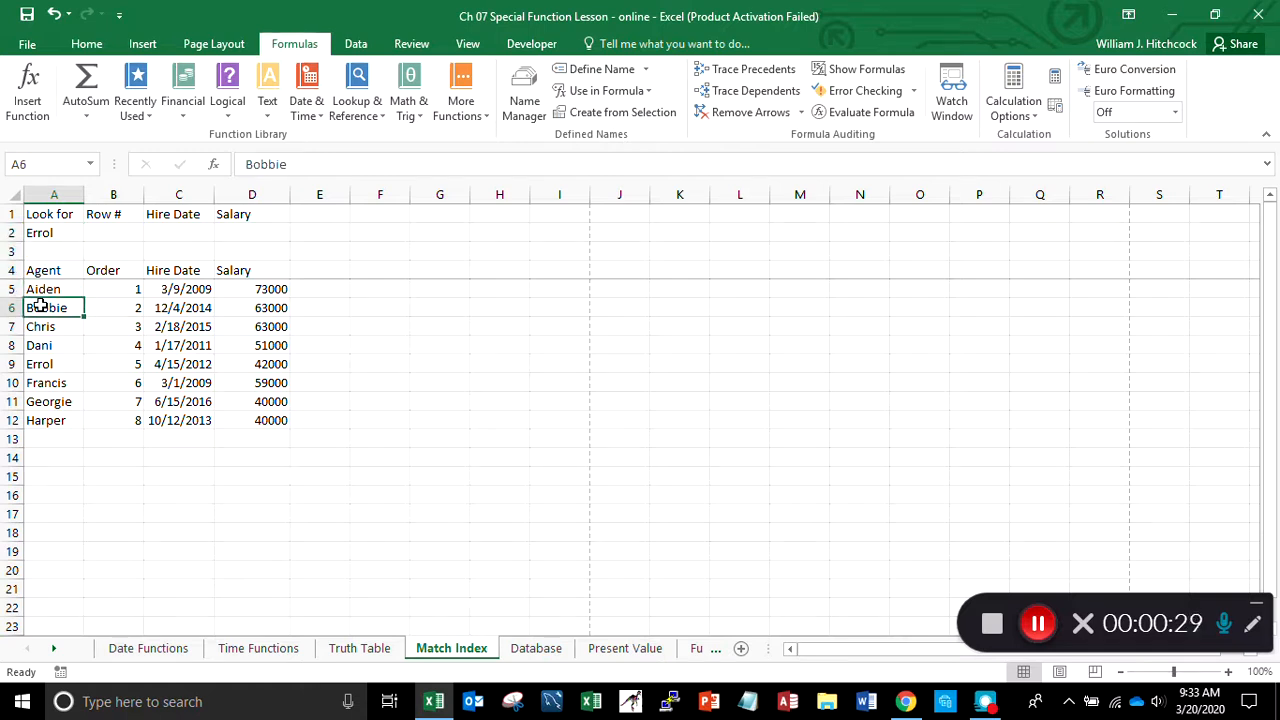
{"action": "key", "text": "Down"}
{"action": "key", "text": "Down"}
- Format the Order cells B5:B14 with the comma number style and no decimal places
{"action": "key", "text": "Right"}
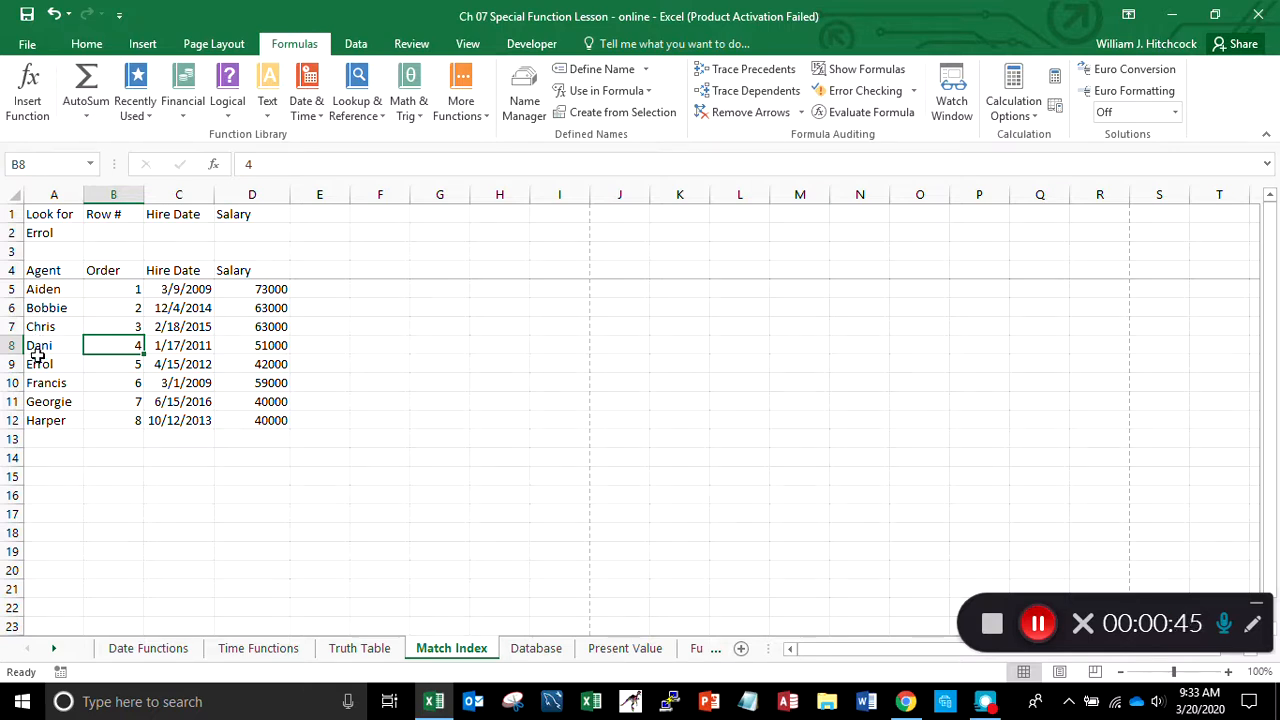
{"action": "key", "text": "Up"}
{"action": "key", "text": "Up"}
{"action": "key", "text": "Up"}
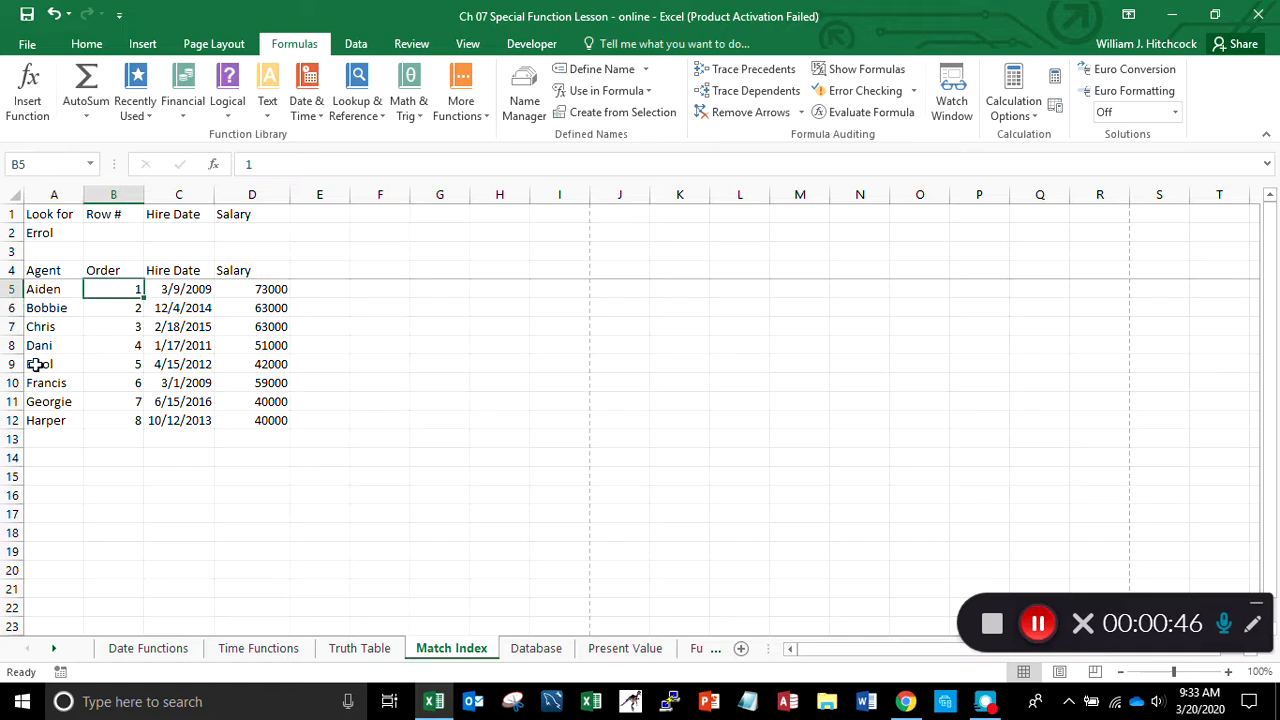
{"action": "key", "text": "shift+Down"}
{"action": "key", "text": "shift+Down"}
{"action": "key", "text": "shift+Down"}
{"action": "key", "text": "shift+Down"}
{"action": "key", "text": "shift+Down"}
{"action": "key", "text": "shift+Down"}
{"action": "key", "text": "shift+Down"}
{"action": "key", "text": "shift+Down"}
{"action": "key", "text": "shift+Down"}
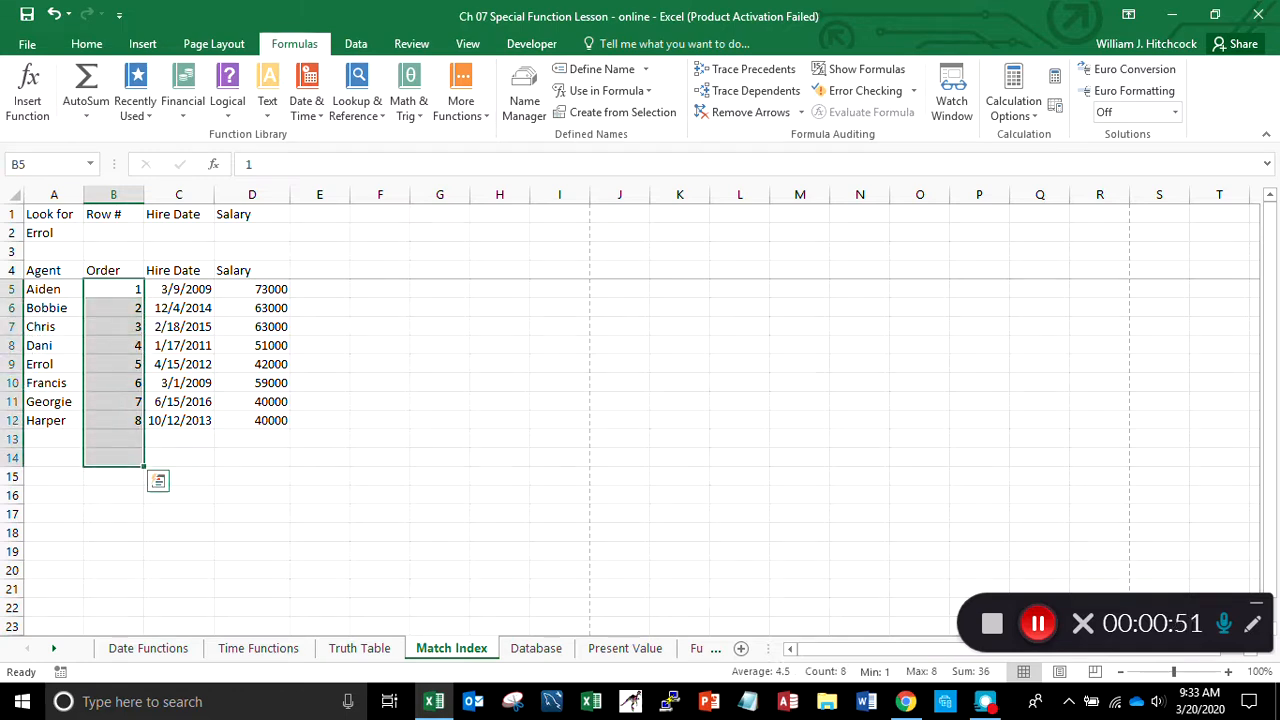
{"action": "left_click", "coordinate": [88, 43]}
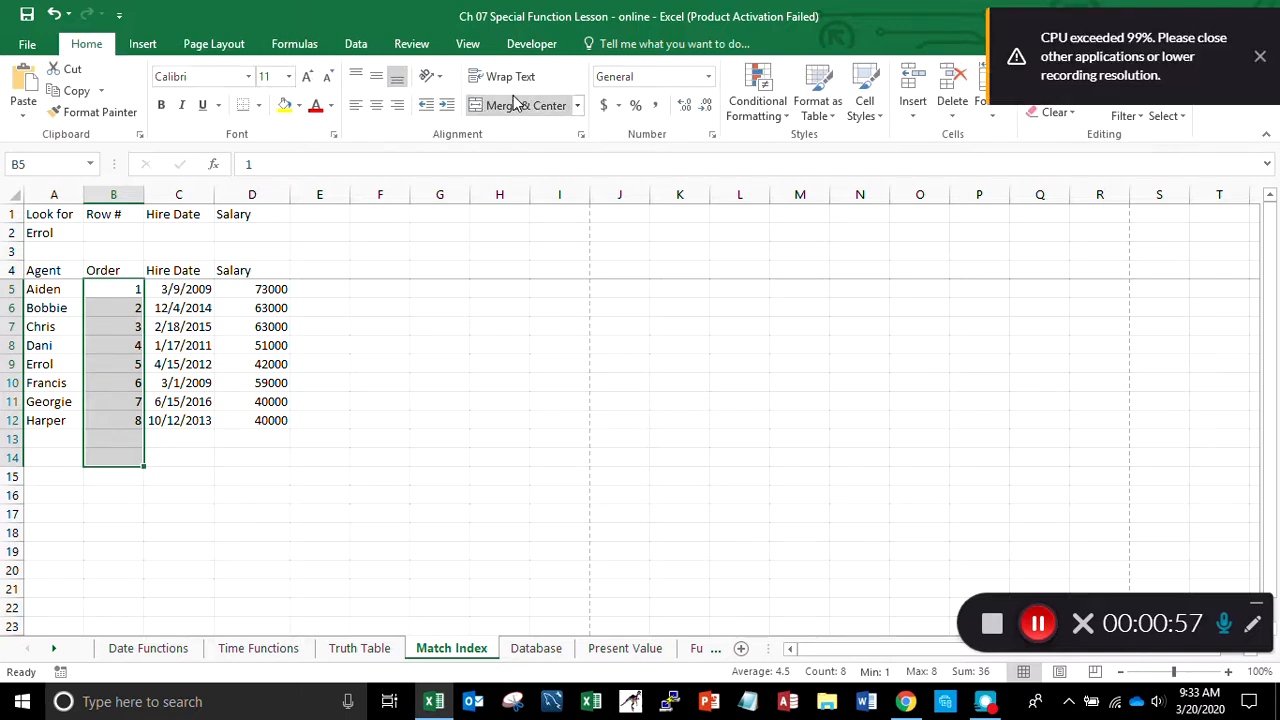
{"action": "left_click", "coordinate": [657, 106]}
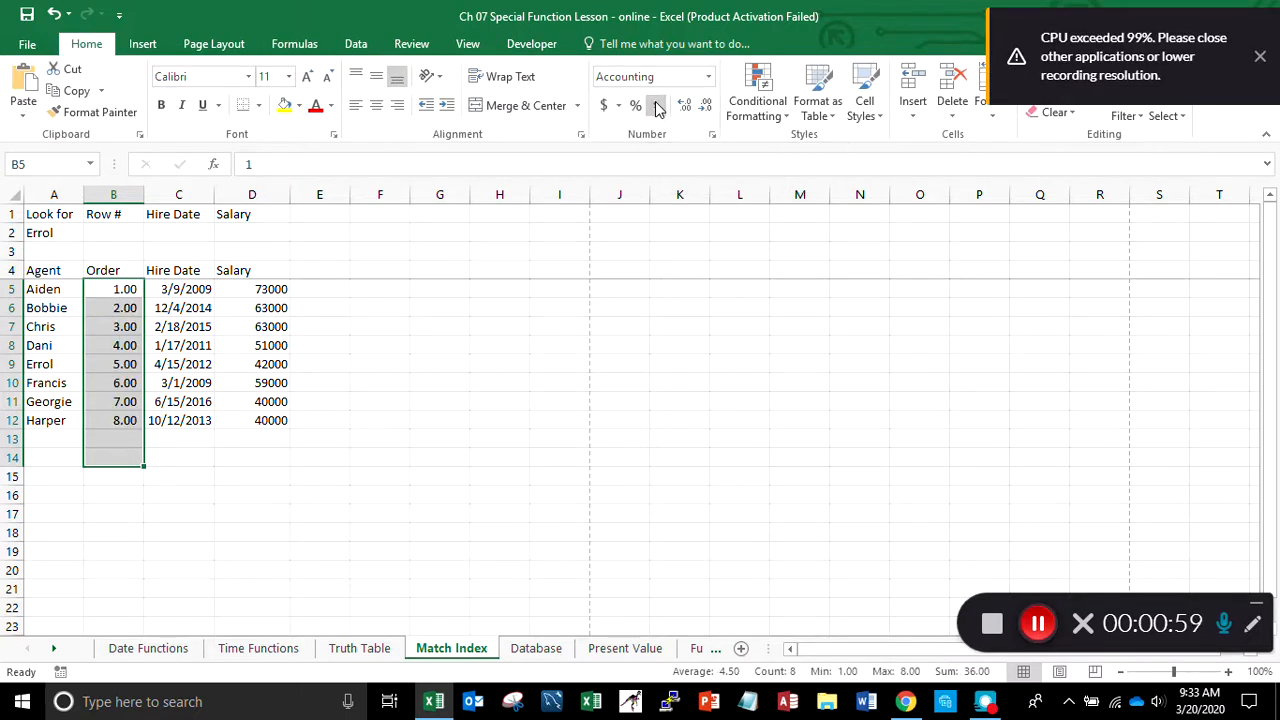
{"action": "left_click", "coordinate": [708, 108]}
{"action": "left_click", "coordinate": [708, 108]}
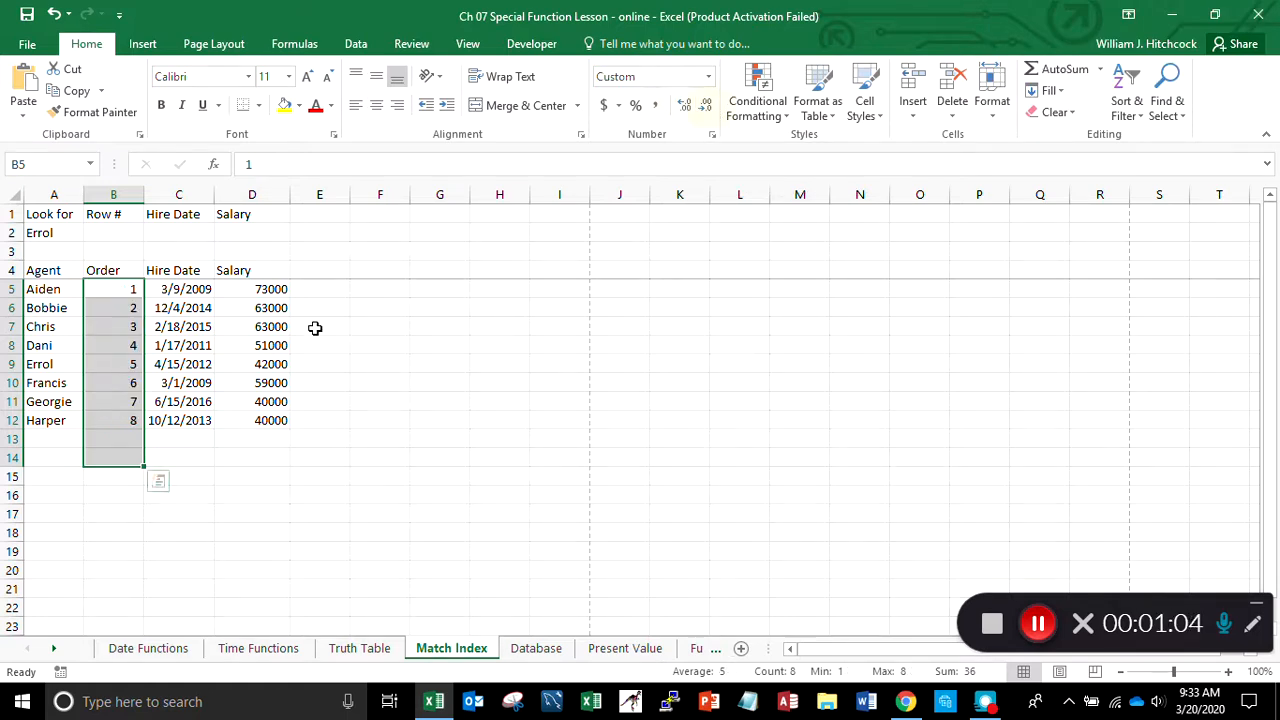
- Apply the custom date format "ddd mmm dd, yyyy" to the Hire Date cells C5:C15
{"action": "left_click", "coordinate": [187, 288]}
{"action": "left_click_drag", "start_coordinate": [187, 288], "coordinate": [187, 476]}
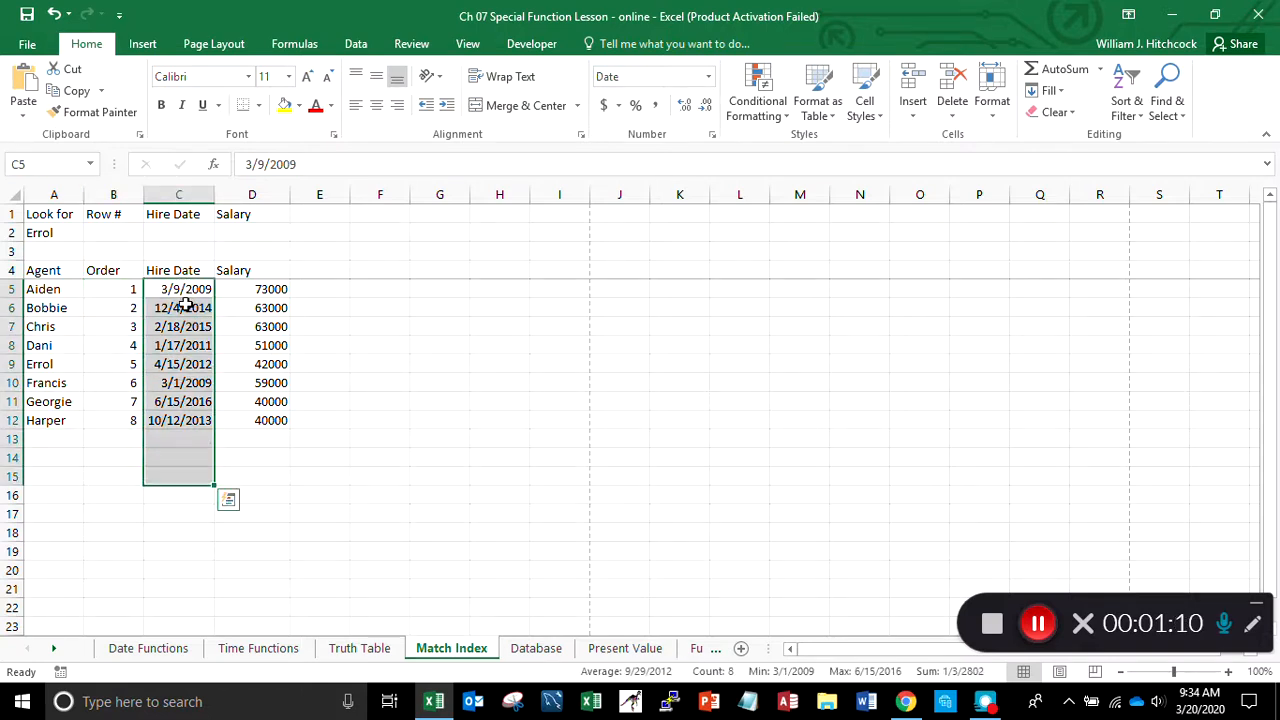
{"action": "right_click", "coordinate": [186, 300]}
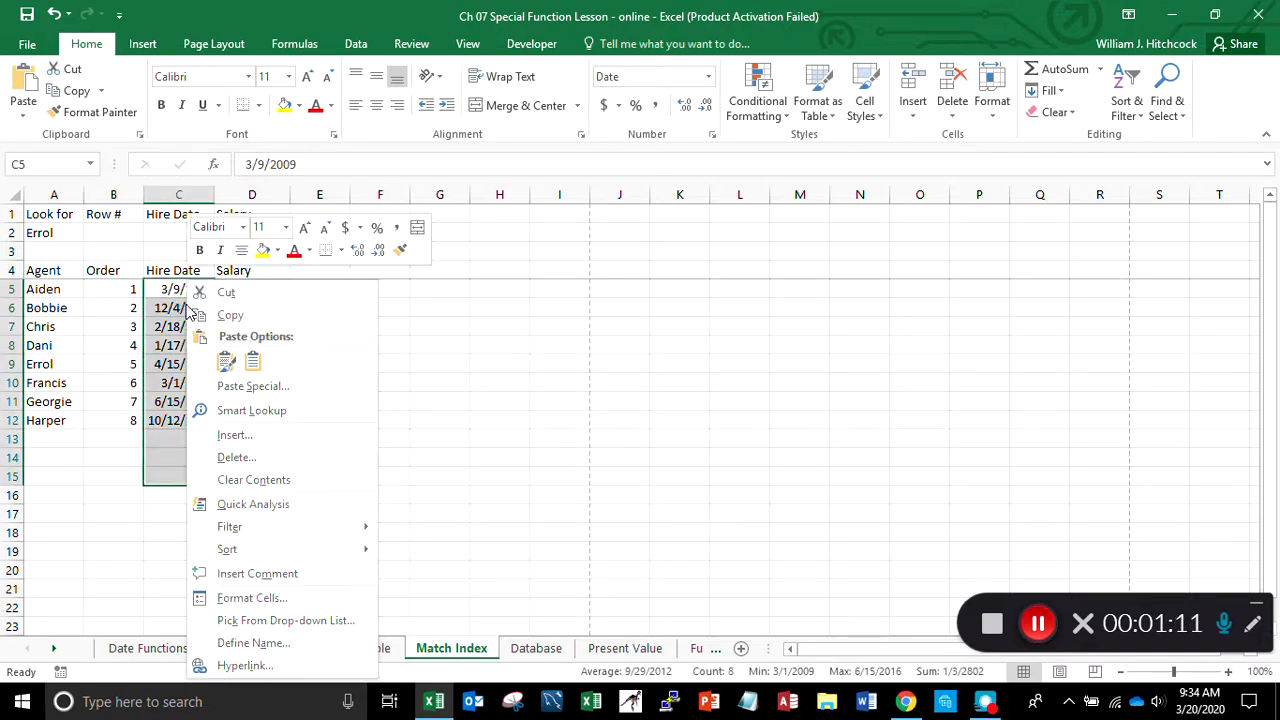
{"action": "left_click", "coordinate": [231, 600]}
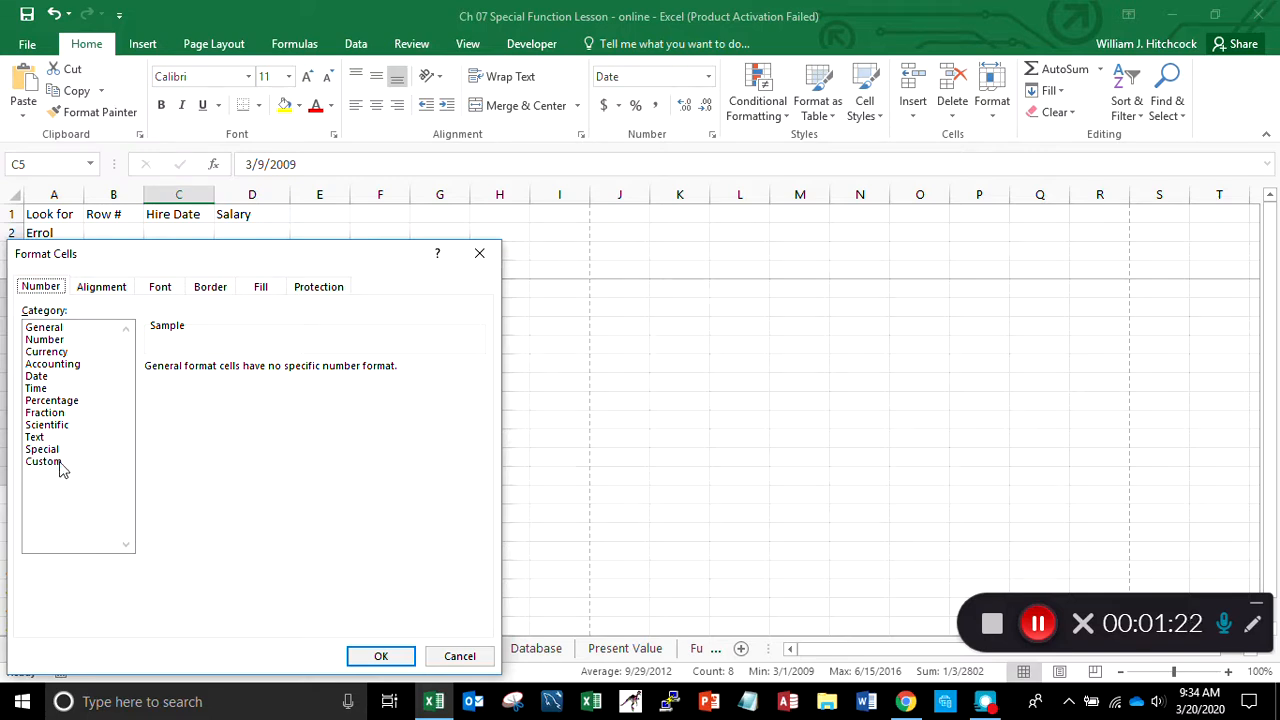
{"action": "left_click", "coordinate": [60, 462]}
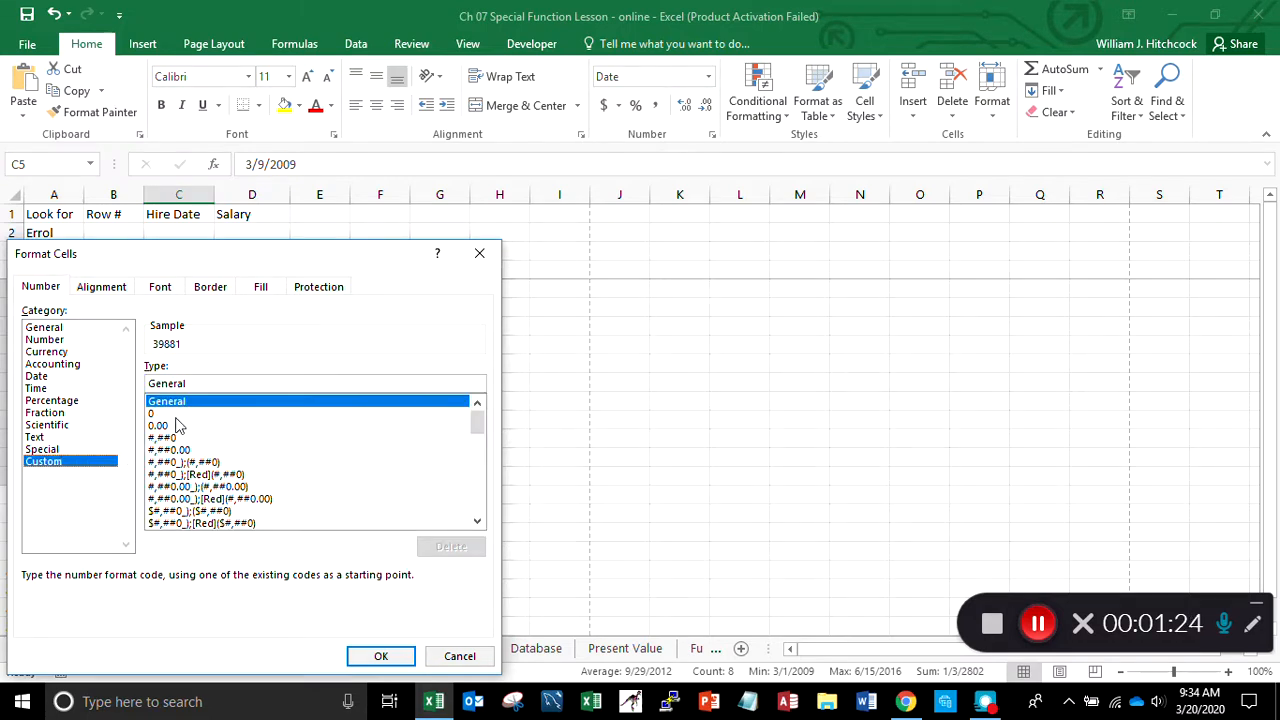
{"action": "left_click", "coordinate": [209, 384]}
{"action": "double_click", "coordinate": [205, 384]}
{"action": "type", "text": "ddd"}
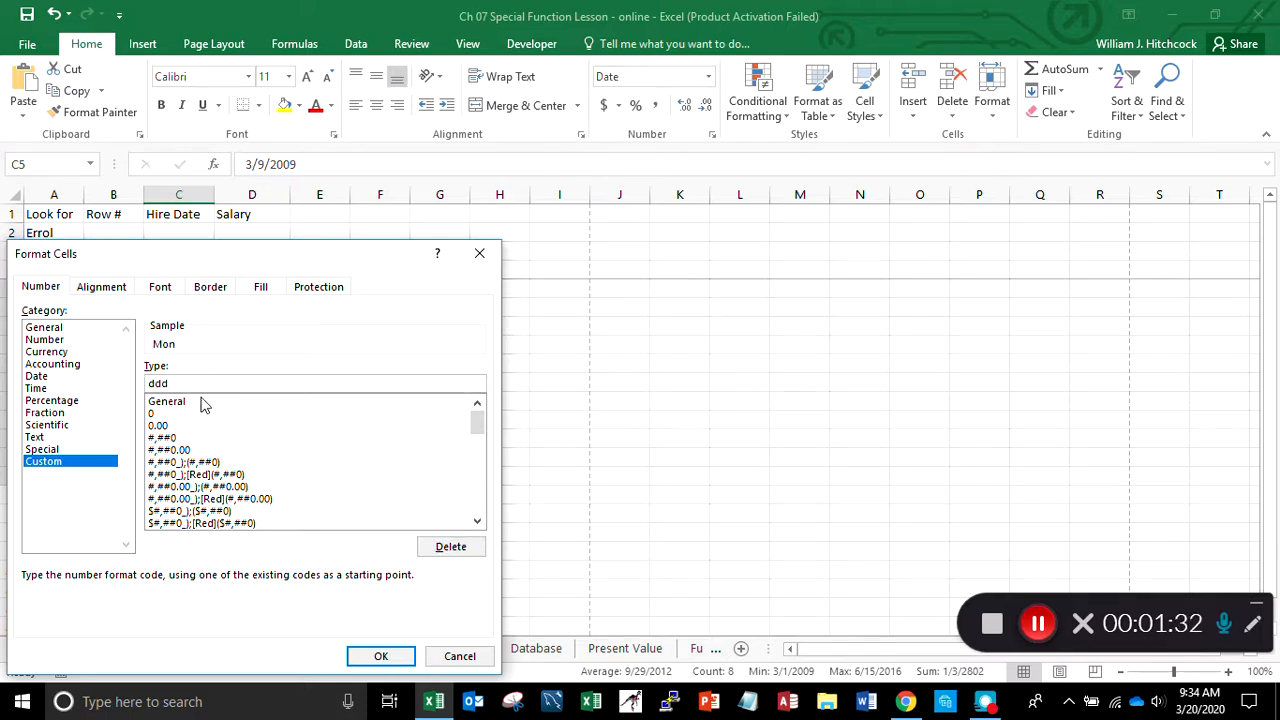
{"action": "type", "text": " mmm dd, "}
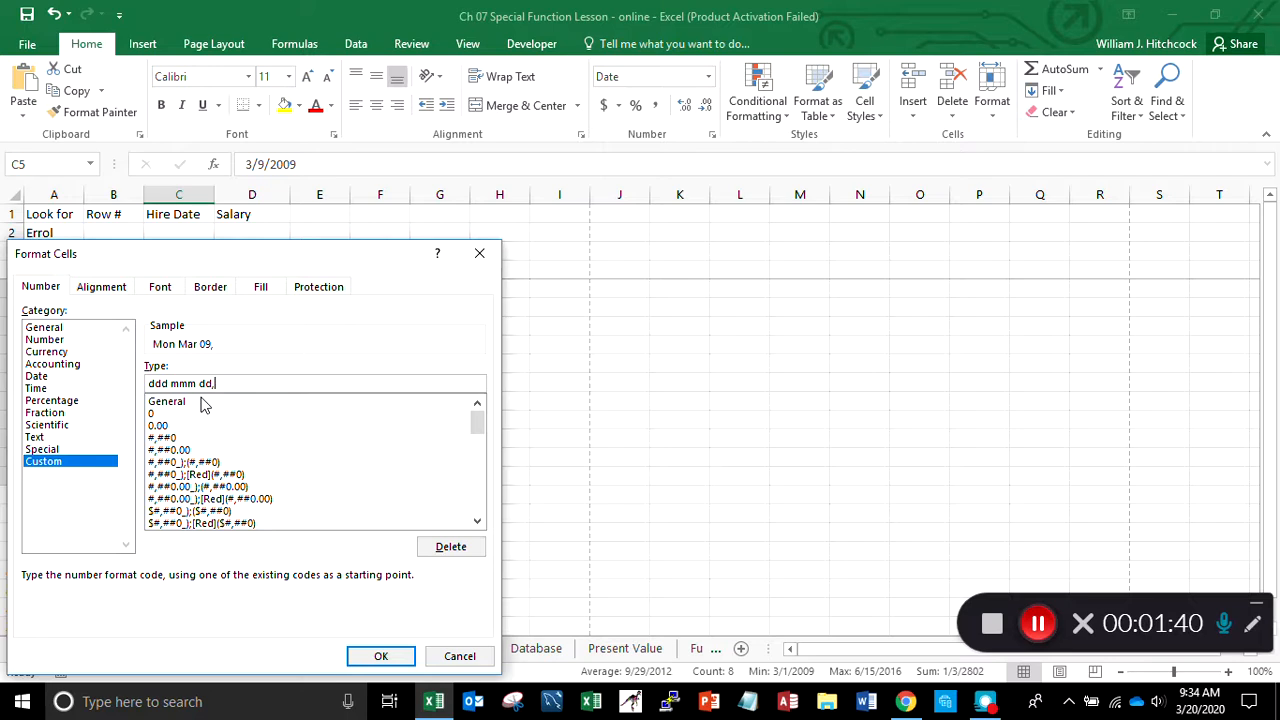
{"action": "type", "text": "yyyy"}
{"action": "left_click", "coordinate": [379, 659]}
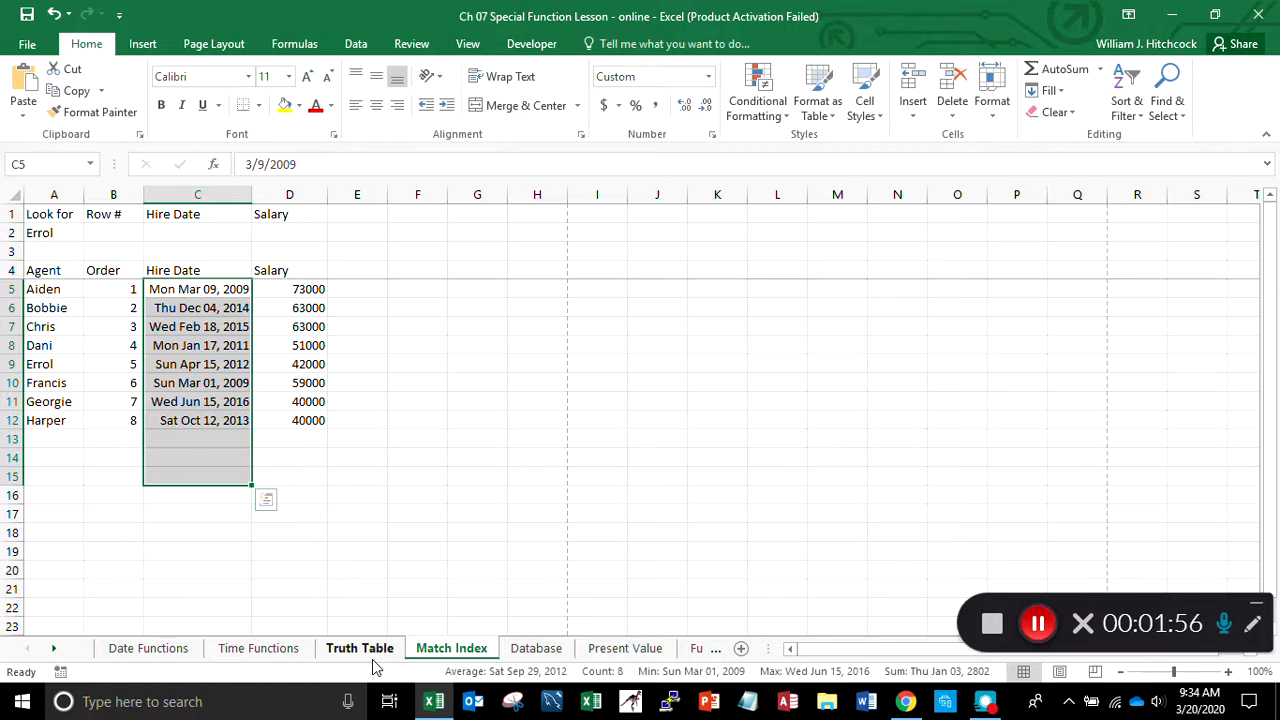
- Review the reformatted dates in the Hire Date column, checking which weekday each one shows
{"action": "key", "text": "Down"}
{"action": "key", "text": "Down"}
{"action": "key", "text": "Down"}
{"action": "key", "text": "Down"}
{"action": "key", "text": "Down"}
{"action": "key", "text": "Down"}
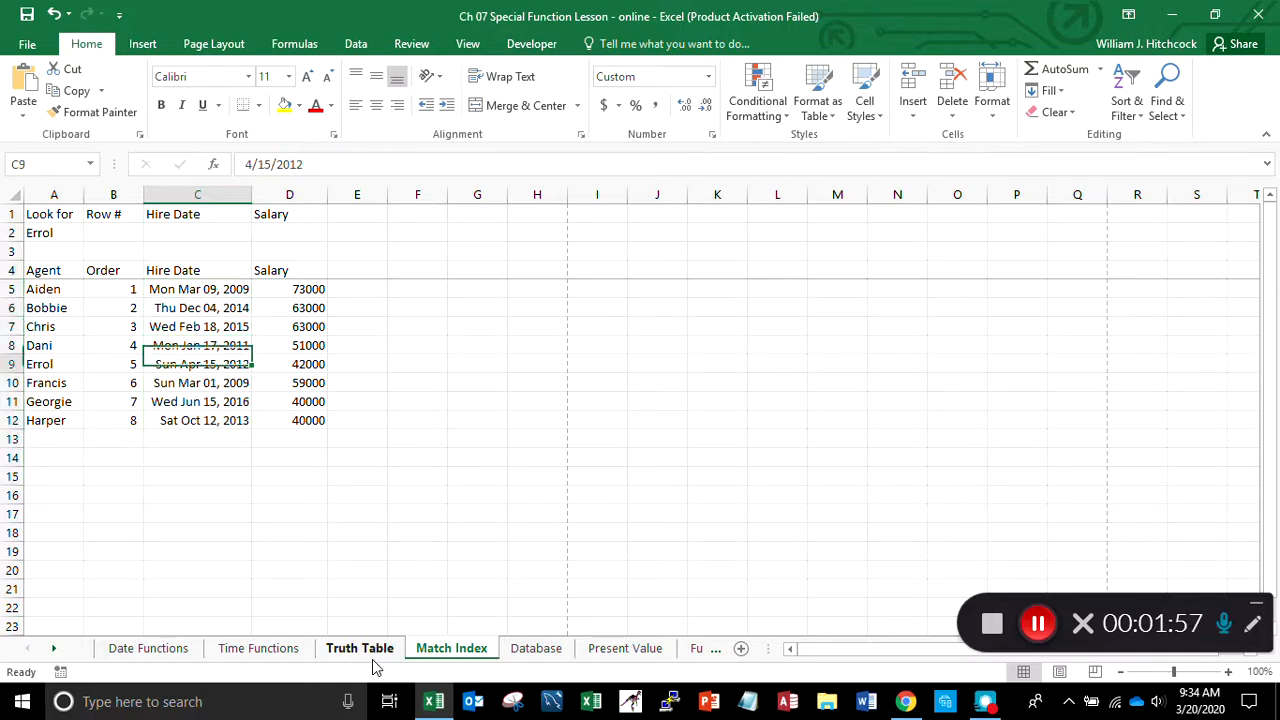
{"action": "key", "text": "Down"}
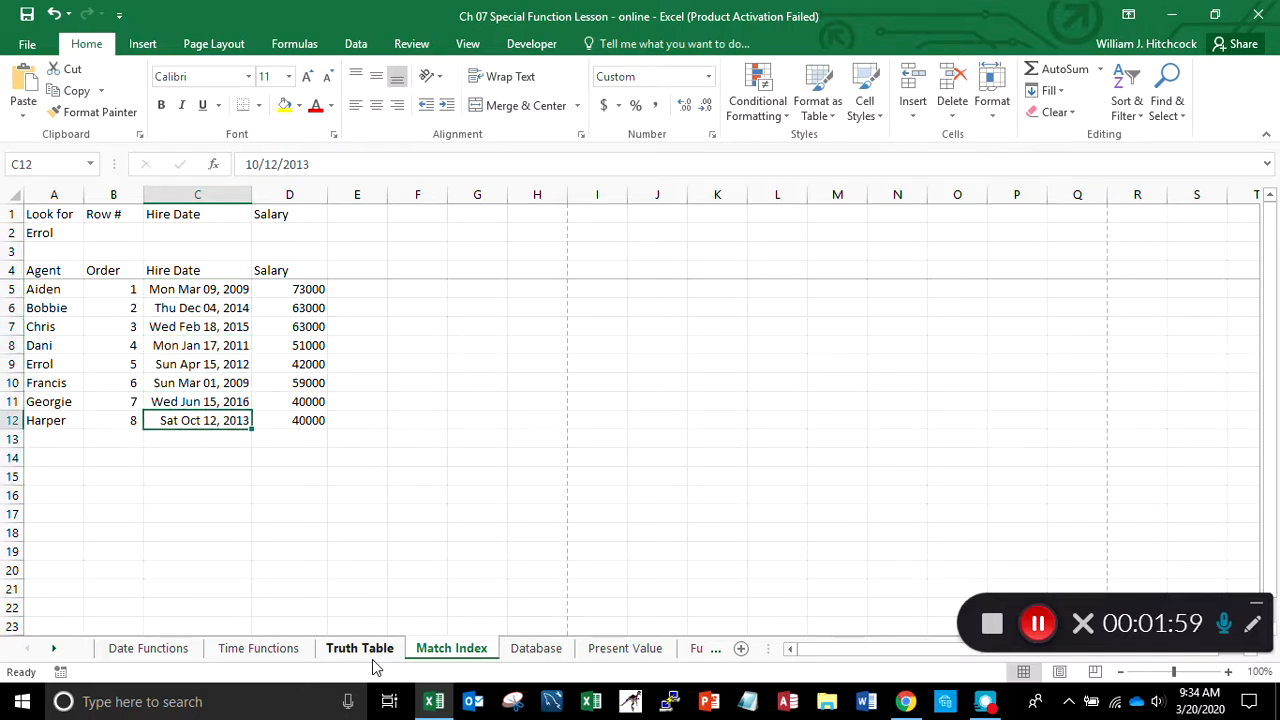
{"action": "key", "text": "Up"}
{"action": "key", "text": "Up"}
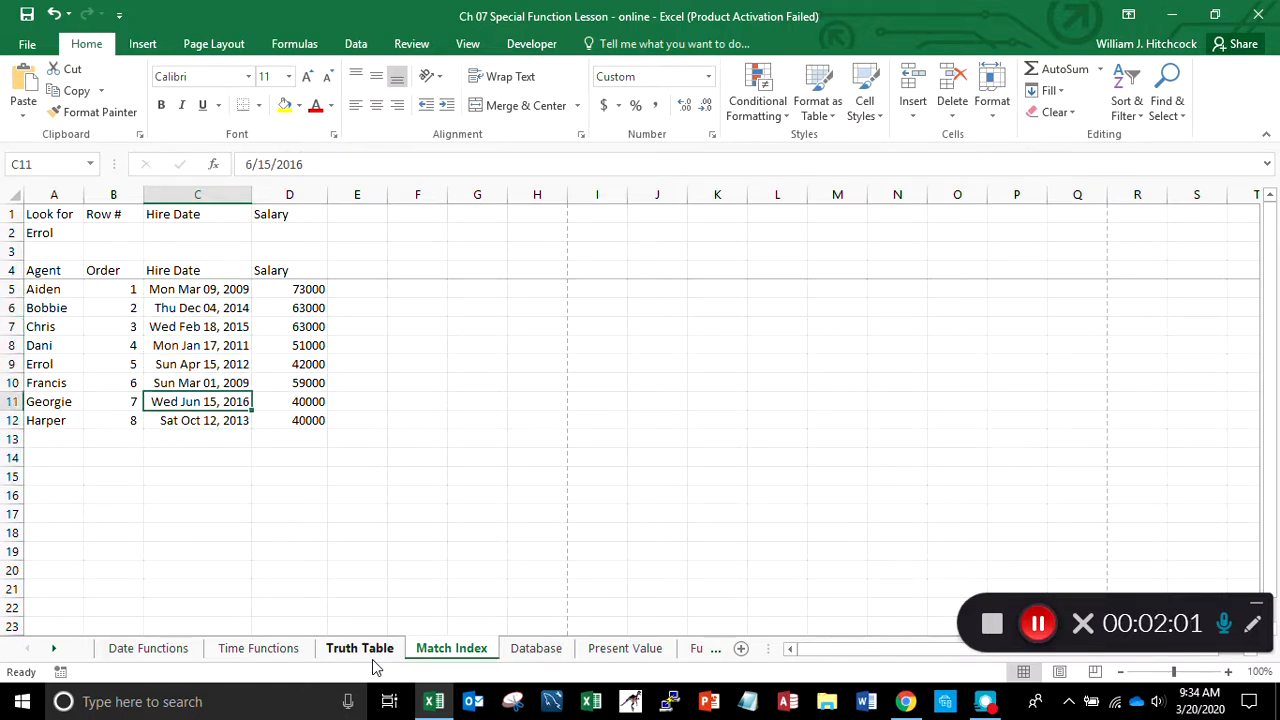
{"action": "key", "text": "Up"}
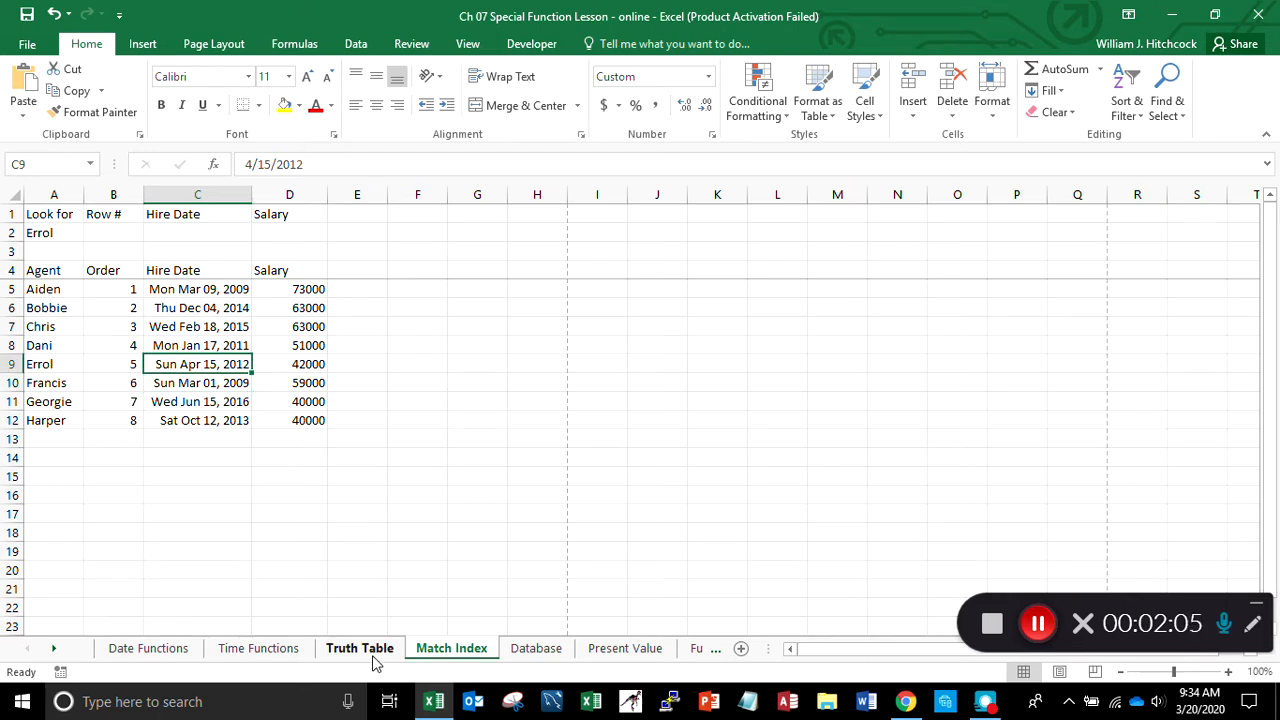
{"action": "key", "text": "Down"}
{"action": "key", "text": "Down"}
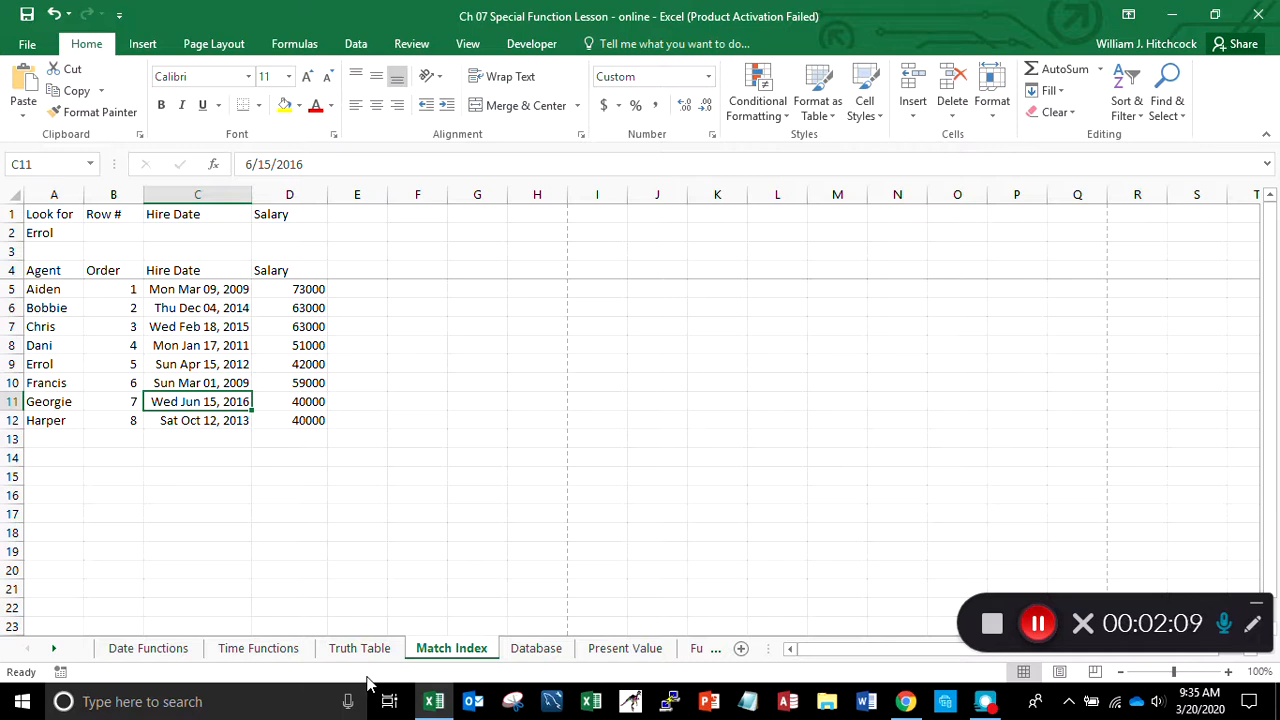
{"action": "key", "text": "Up"}
{"action": "key", "text": "Up"}
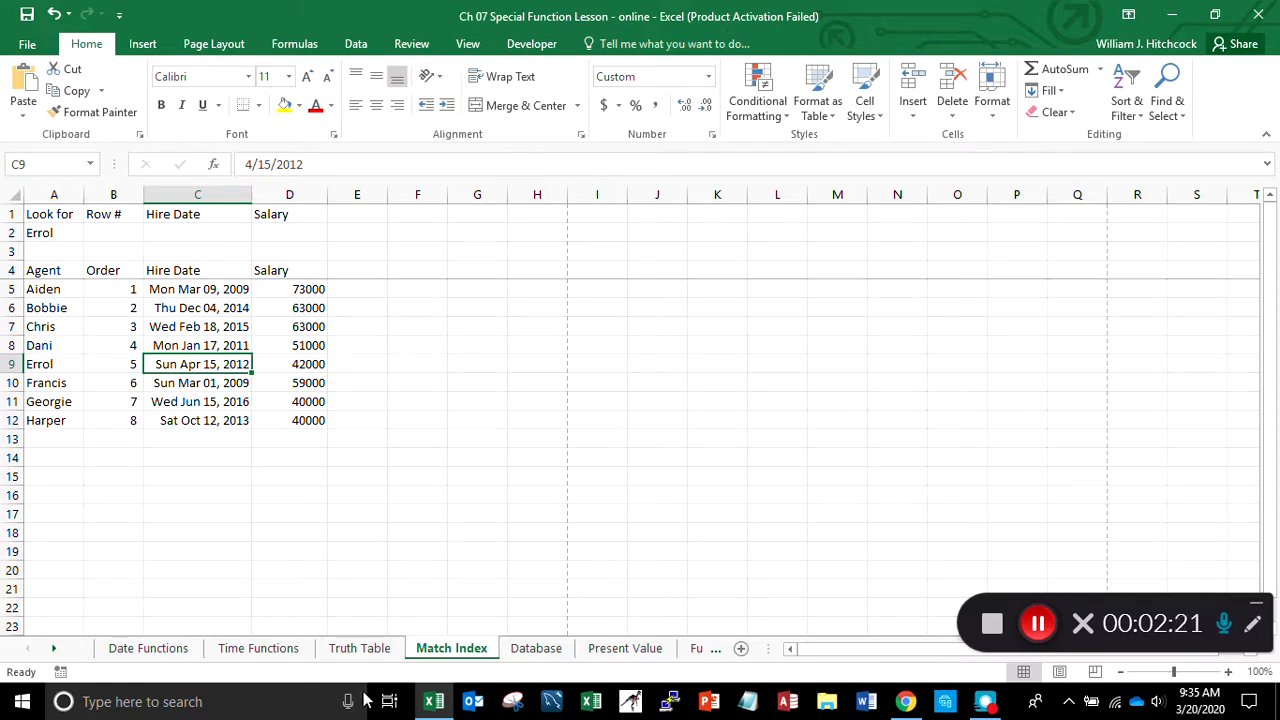
- Format the Salary cells D5:D16 in dollar accounting style with no decimal places
{"action": "key", "text": "Right"}
{"action": "key", "text": "Up"}
{"action": "key", "text": "Up"}
{"action": "key", "text": "Up"}
{"action": "key", "text": "Up"}
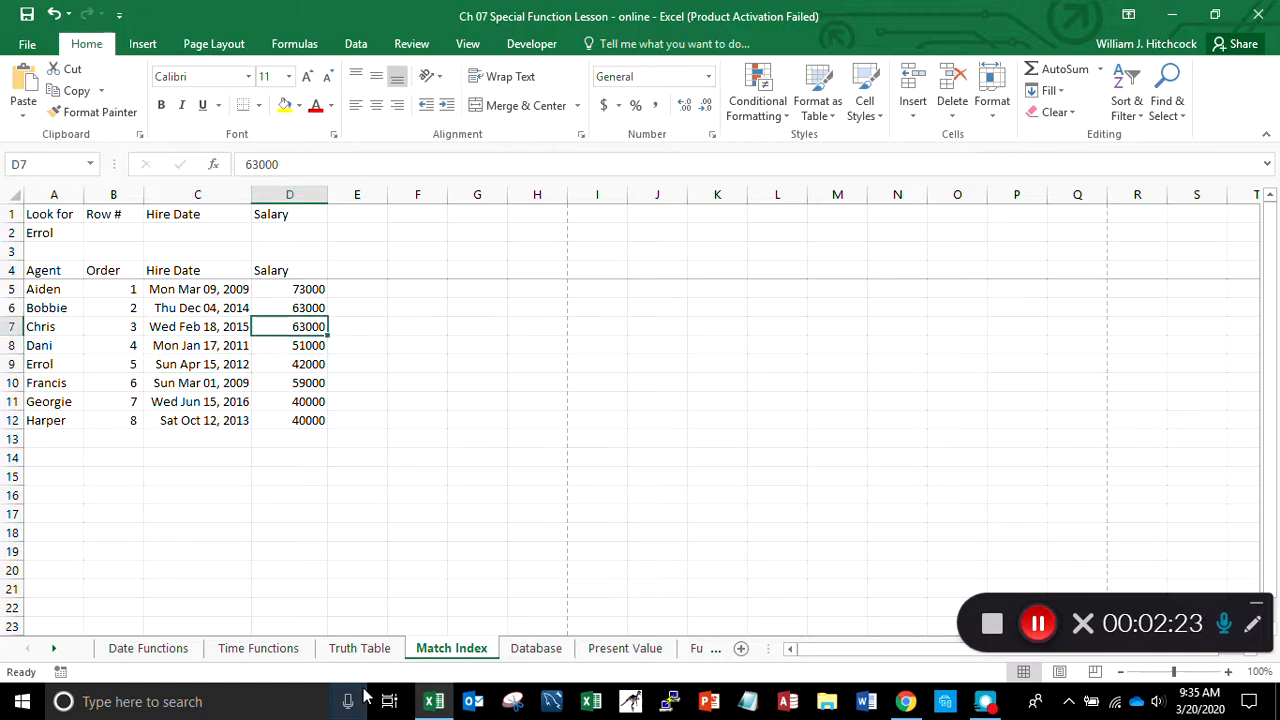
{"action": "key", "text": "shift+Down"}
{"action": "key", "text": "shift+Down"}
{"action": "key", "text": "shift+Down"}
{"action": "key", "text": "shift+Down"}
{"action": "key", "text": "shift+Down"}
{"action": "key", "text": "shift+Down"}
{"action": "key", "text": "shift+Down"}
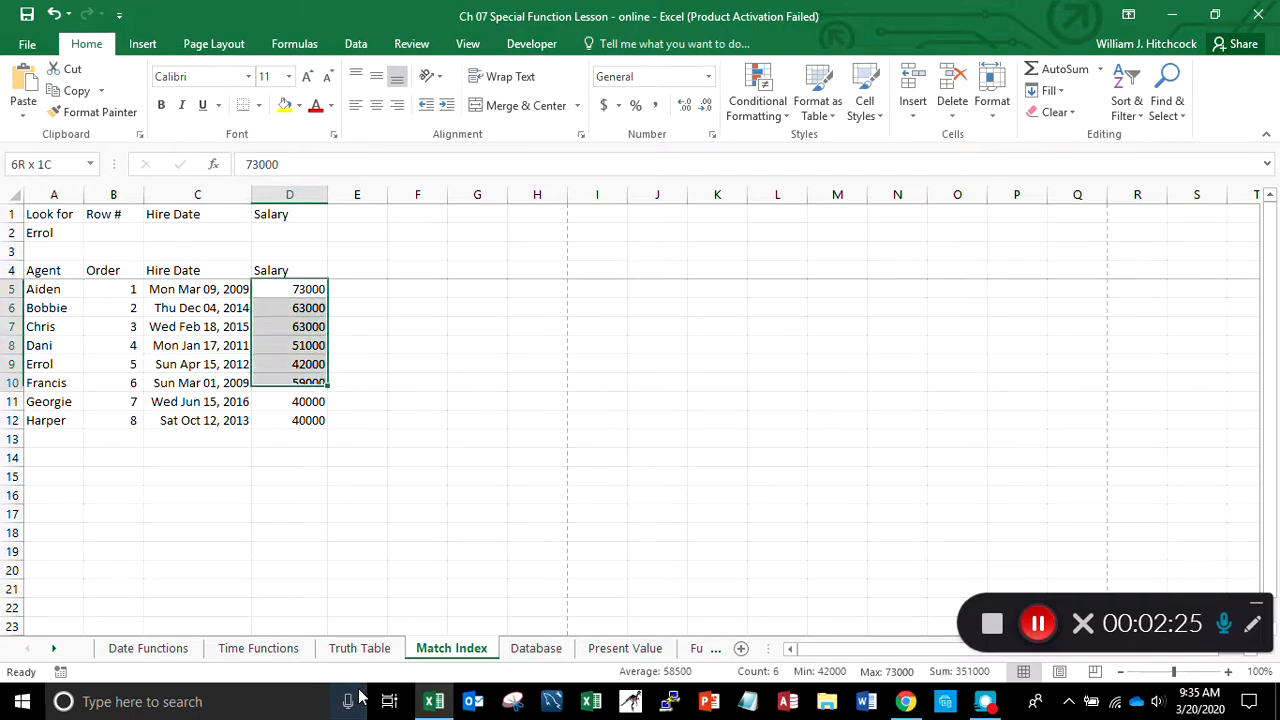
{"action": "key", "text": "shift+Down"}
{"action": "key", "text": "shift+Down"}
{"action": "key", "text": "shift+Down"}
{"action": "key", "text": "shift+Down"}
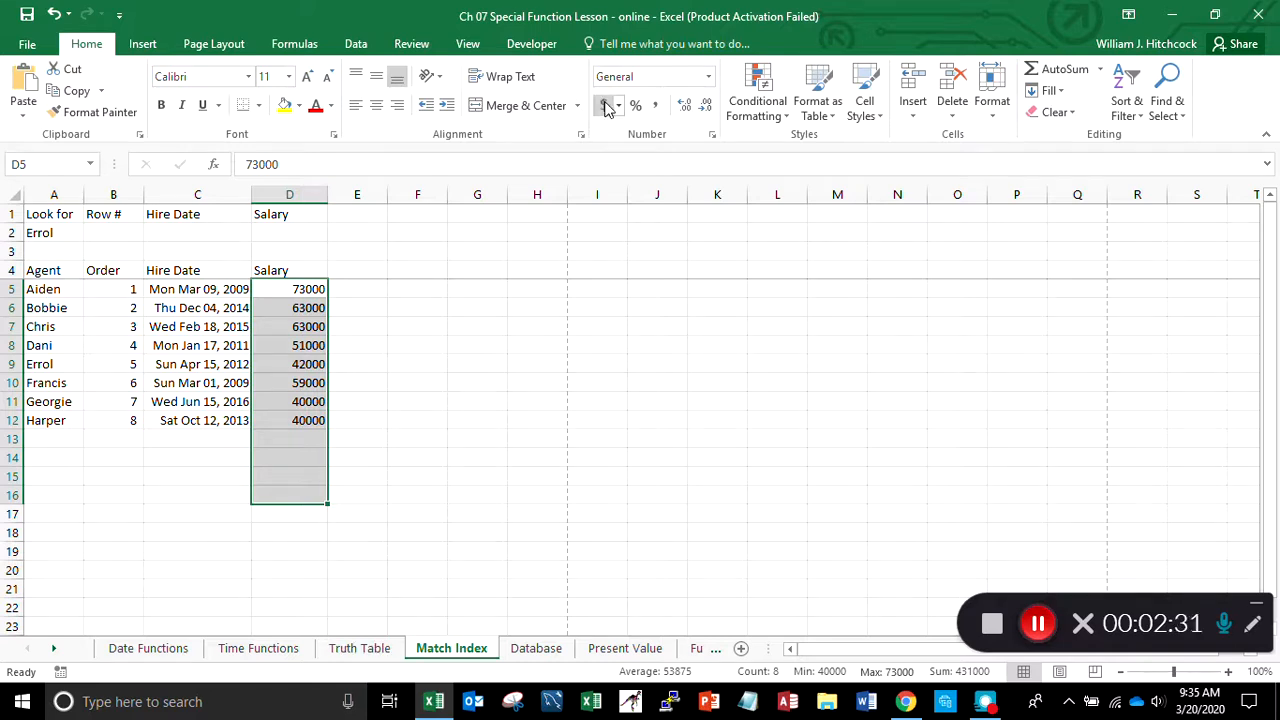
{"action": "left_click", "coordinate": [604, 105]}
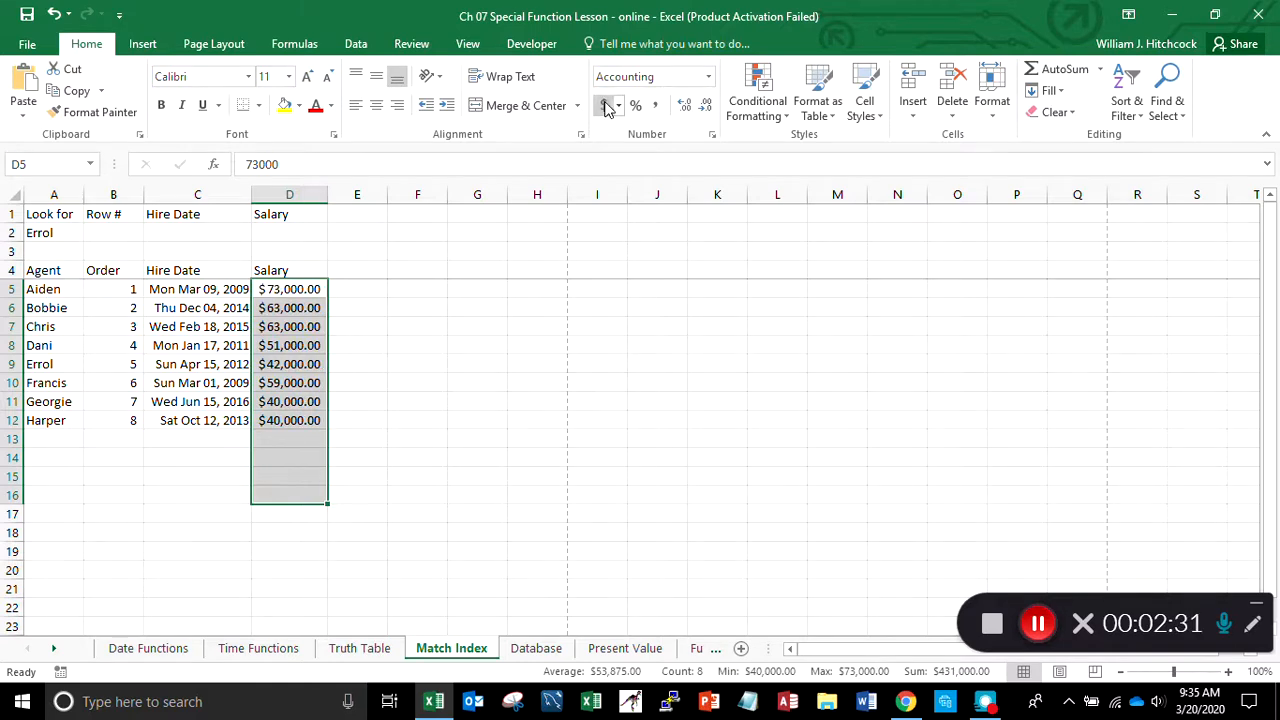
{"action": "left_click", "coordinate": [706, 108]}
{"action": "left_click", "coordinate": [705, 108]}
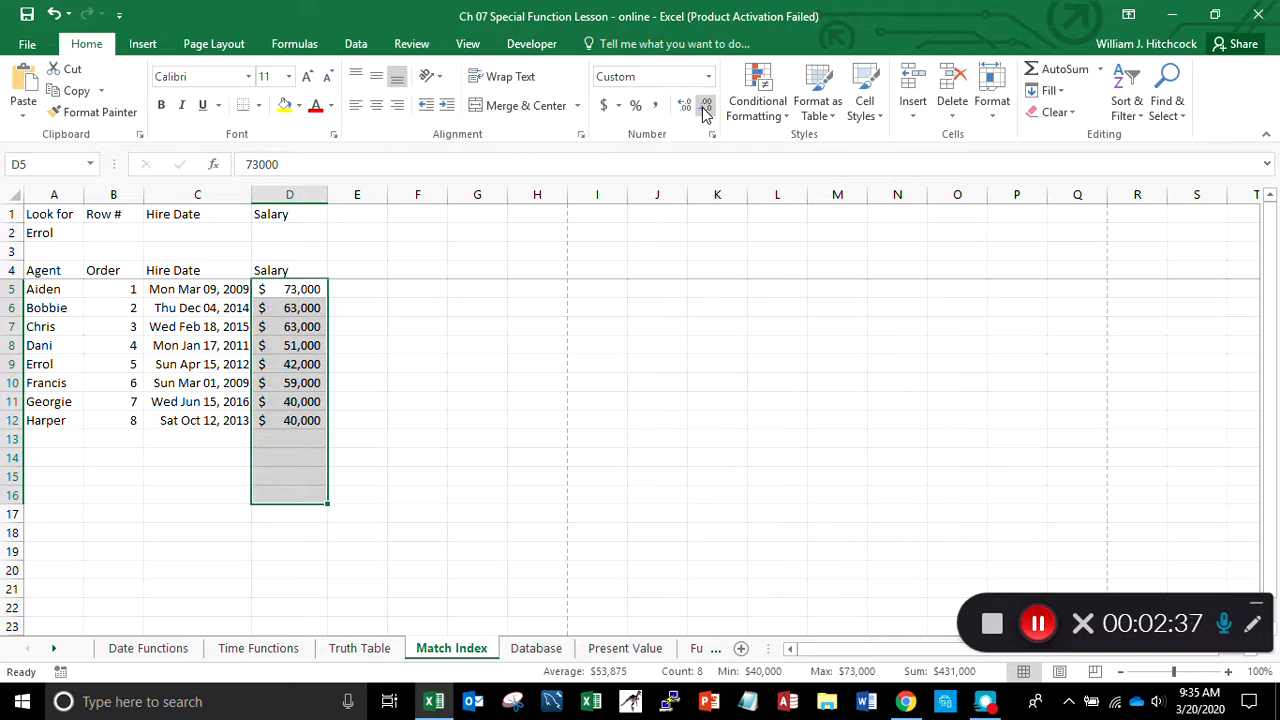
- Return to the first agent in A5 and save the workbook
{"action": "key", "text": "Home"}
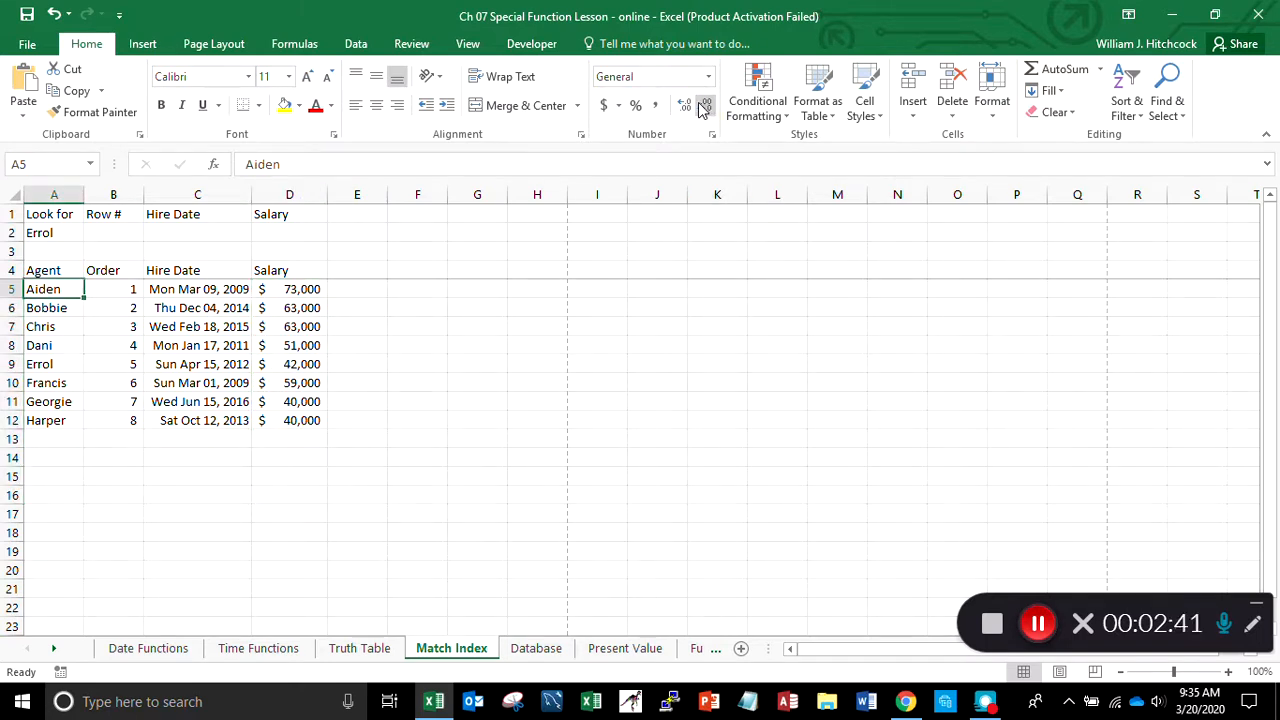
{"action": "left_click", "coordinate": [28, 15]}
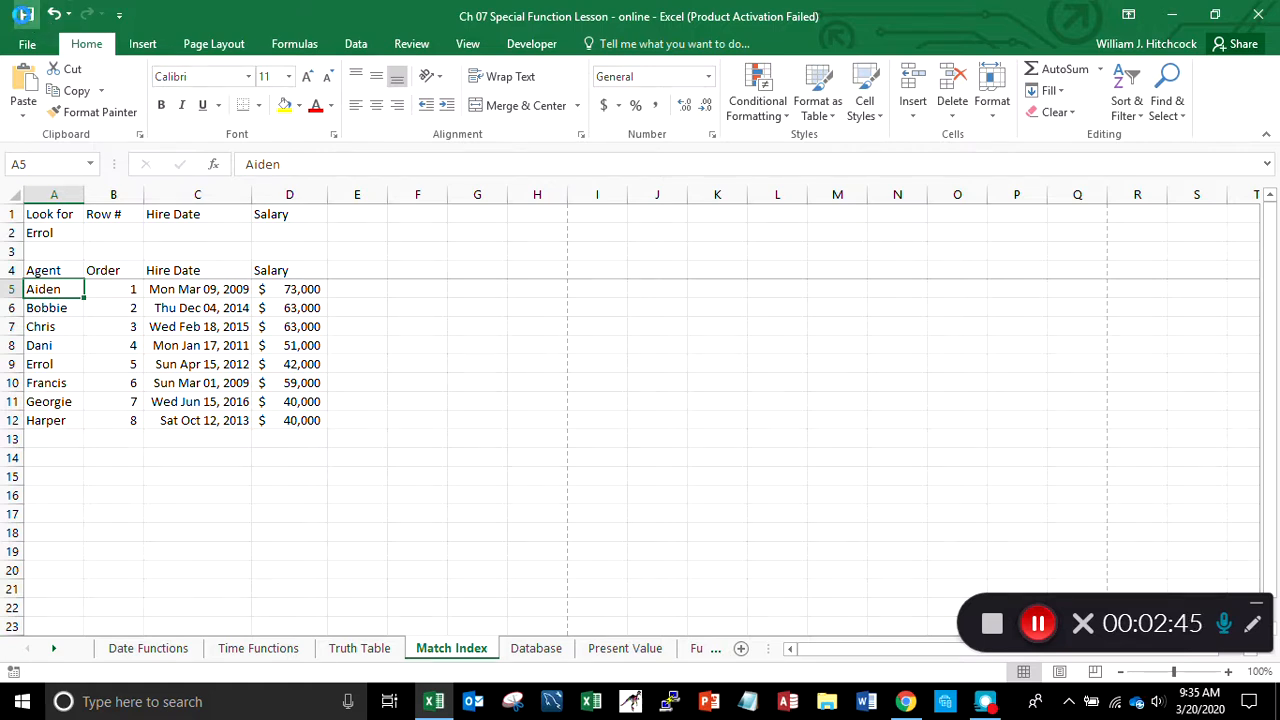
- Start a MATCH formula in the Row # cell B2, using A2 as the lookup value
{"action": "left_click", "coordinate": [40, 232]}
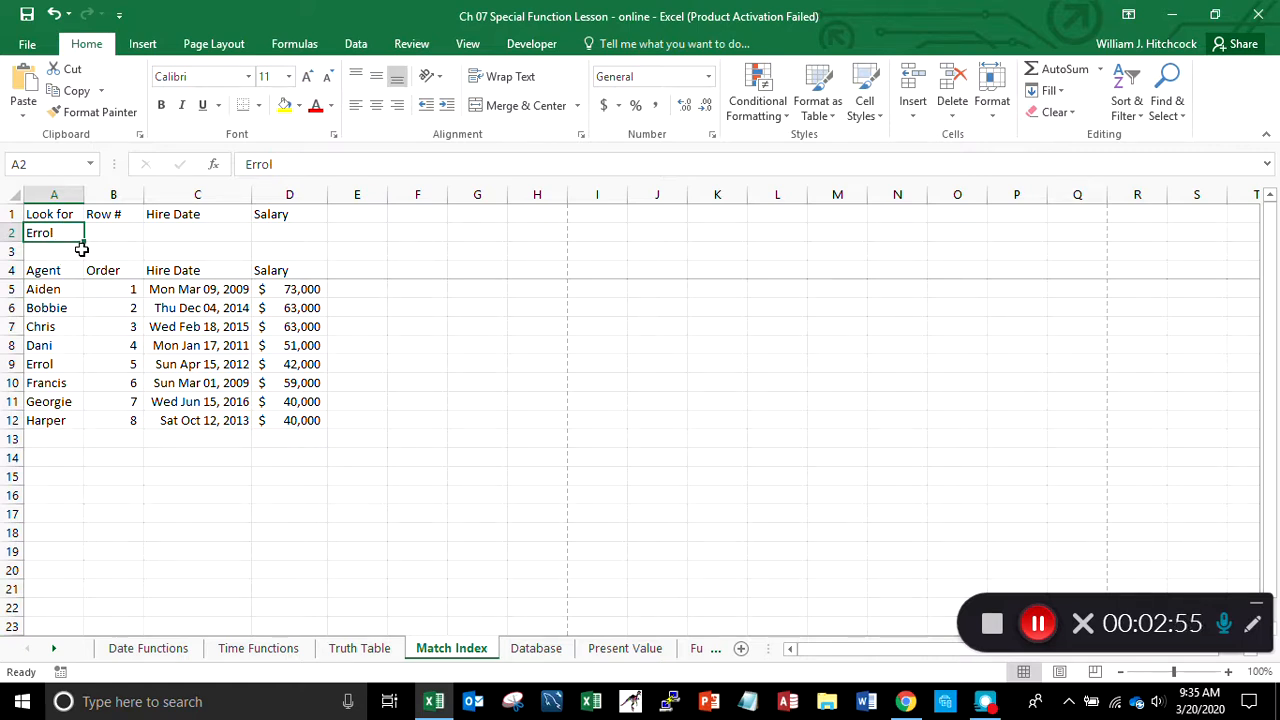
{"action": "key", "text": "Right"}
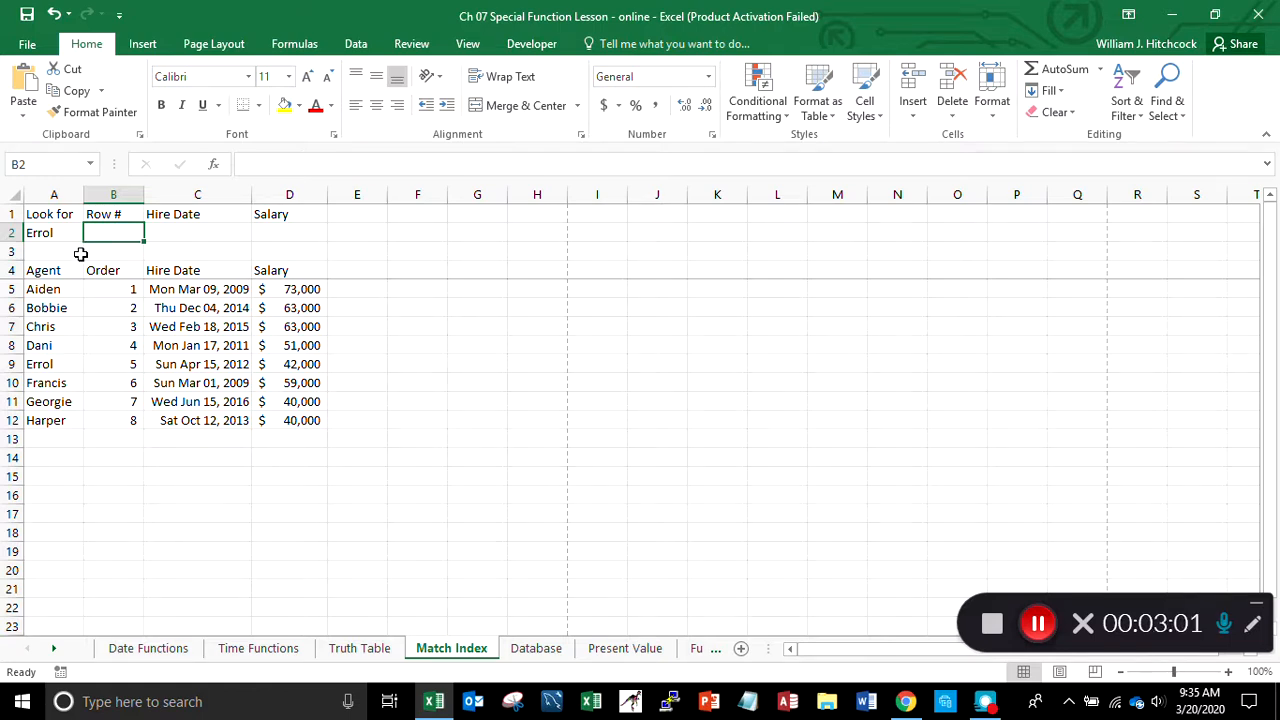
{"action": "type", "text": "="}
{"action": "scroll", "coordinate": [123, 160], "scroll_direction": "down", "scroll_amount": 1}
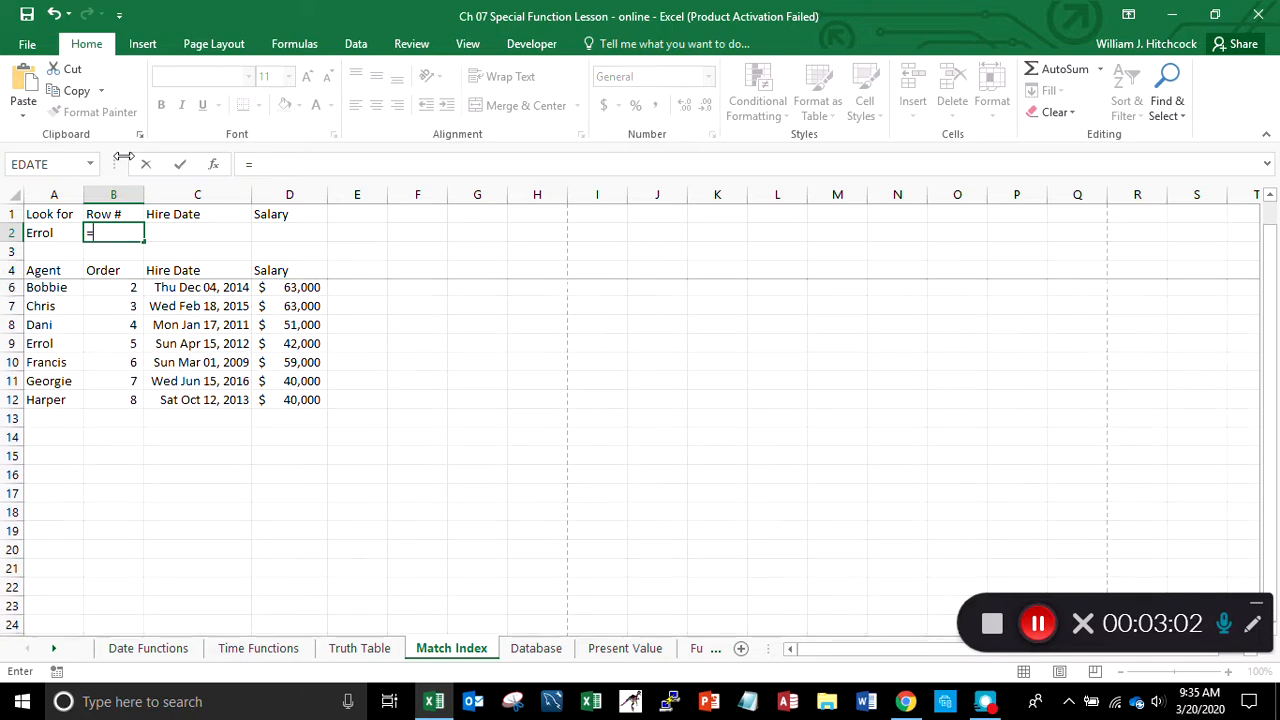
{"action": "type", "text": "mathc"}
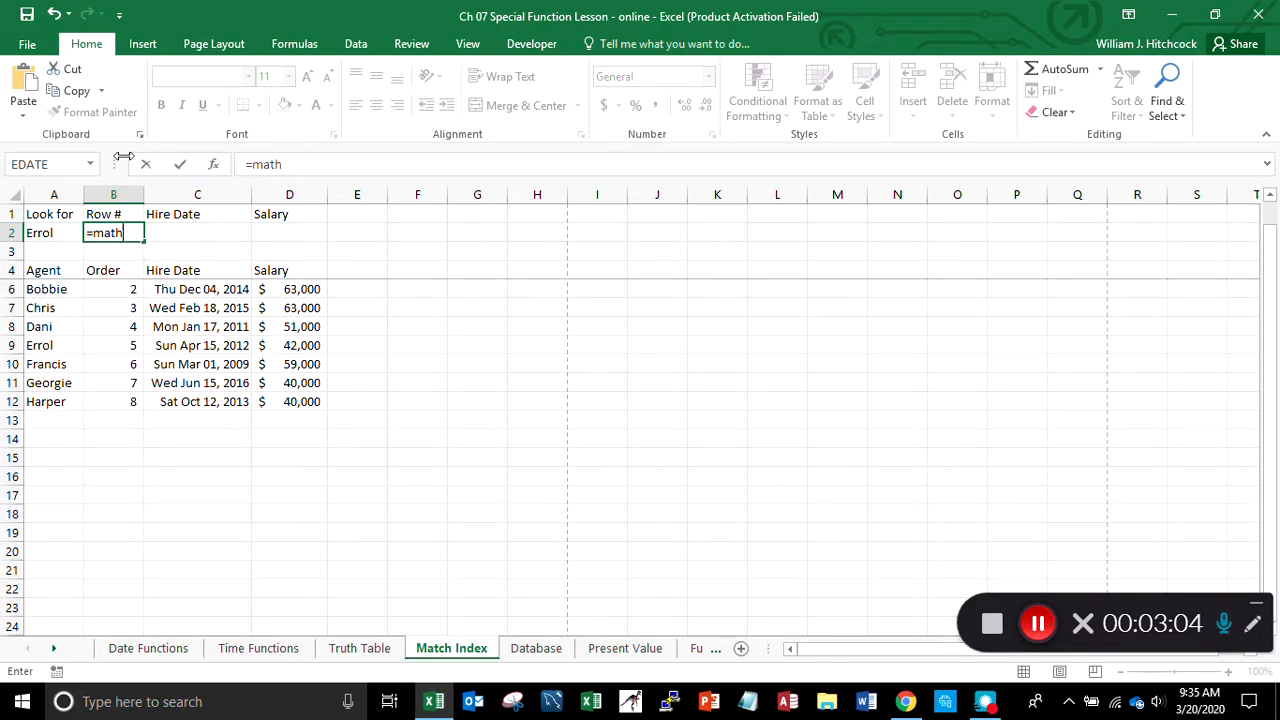
{"action": "key", "text": "BackSpace"}
{"action": "key", "text": "BackSpace"}
{"action": "key", "text": "BackSpace"}
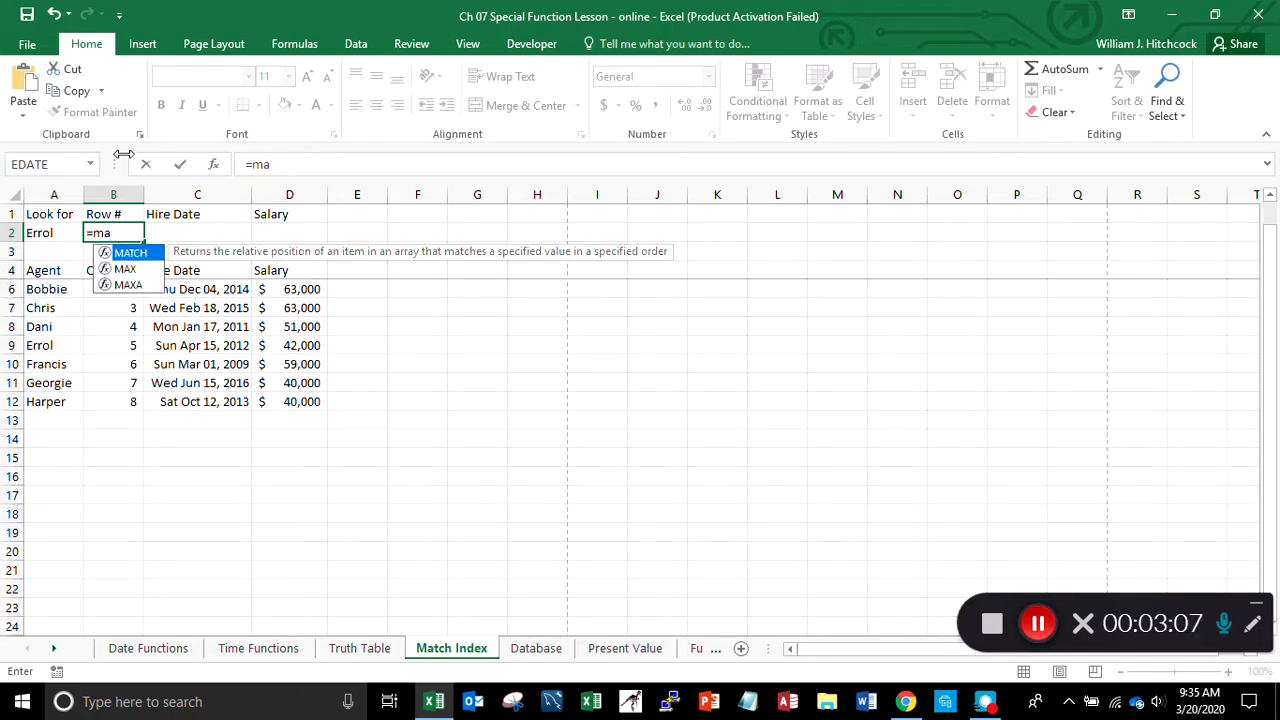
{"action": "type", "text": "tch("}
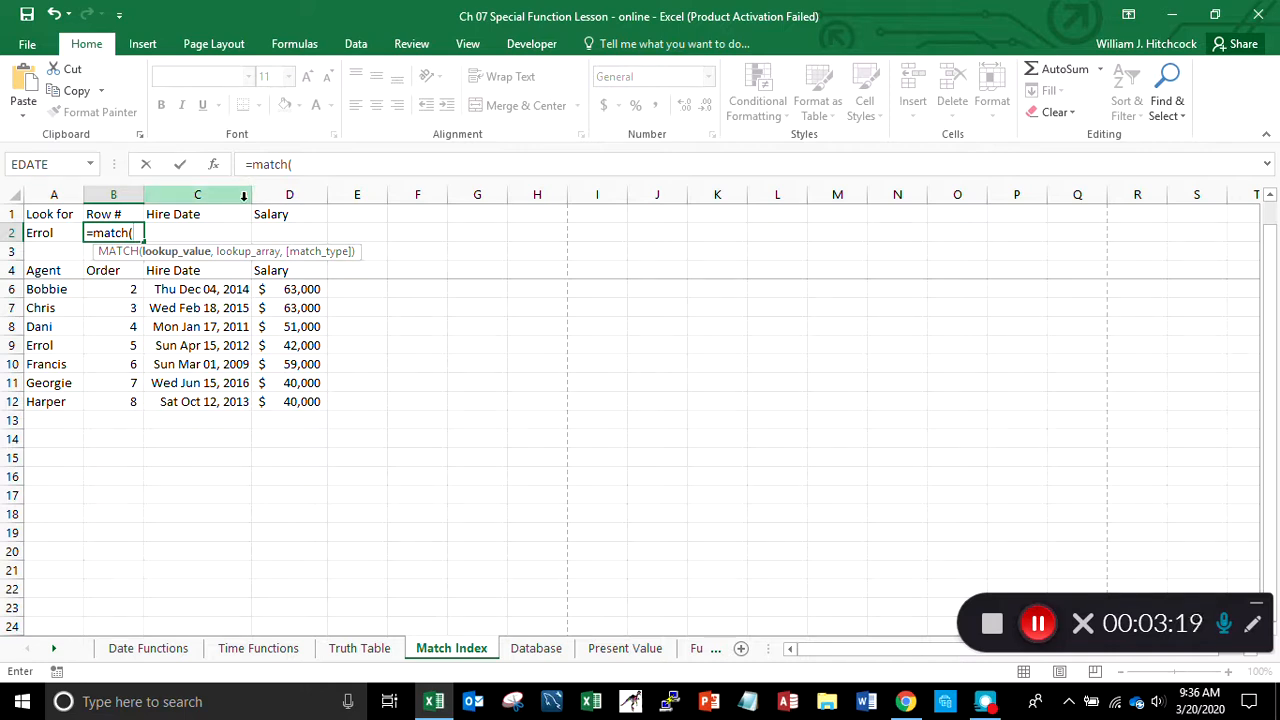
{"action": "key", "text": "Left"}
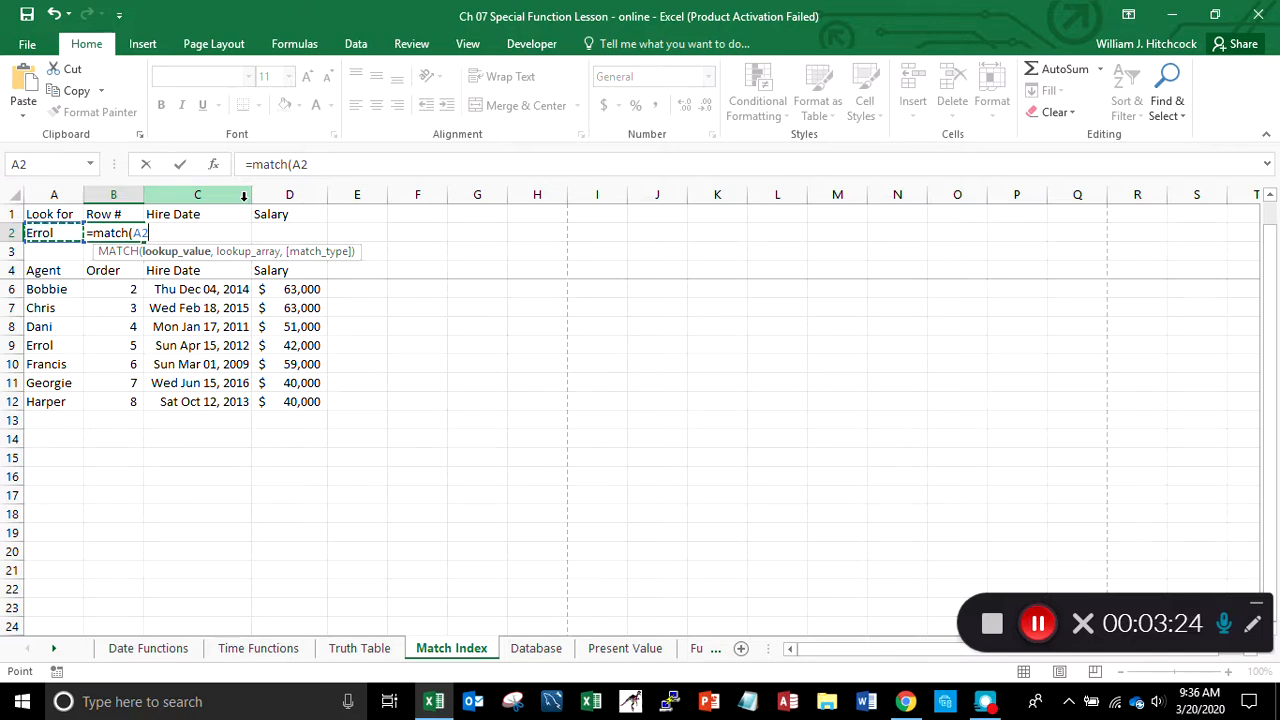
{"action": "type", "text": ","}
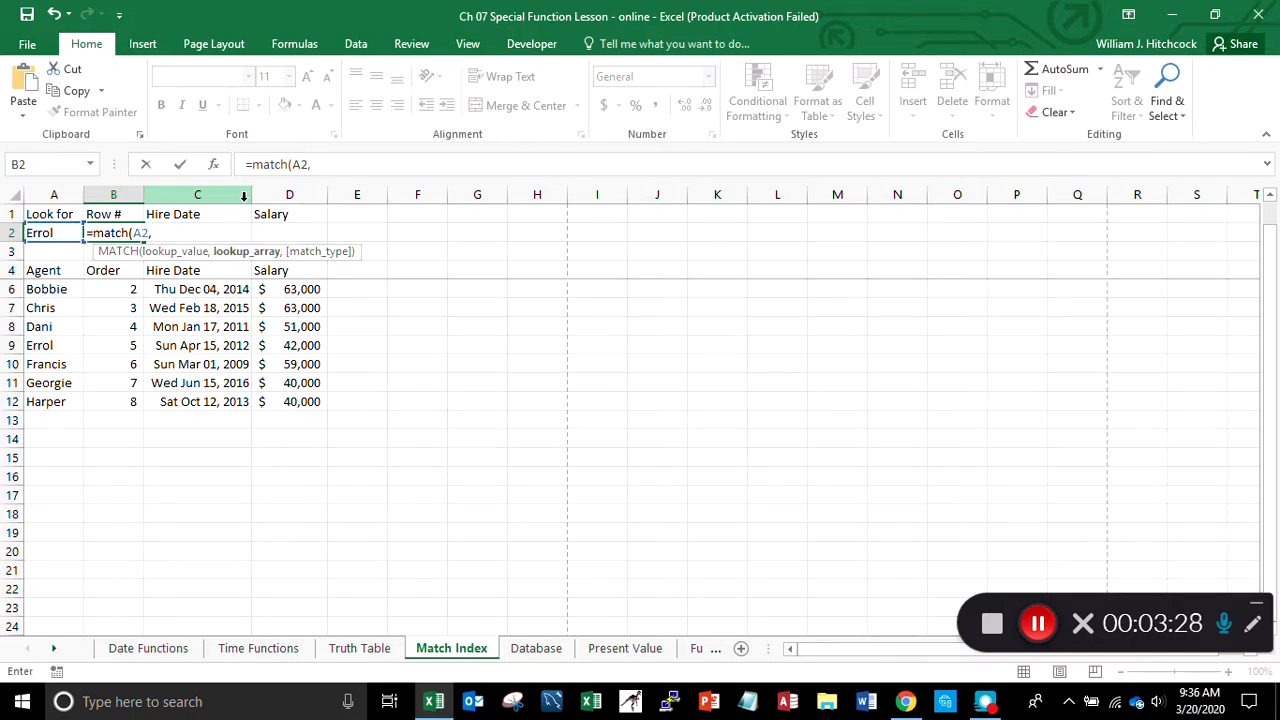
- Set the agent names in A5:A13 as the lookup array of the MATCH formula
{"action": "key", "text": "Down"}
{"action": "key", "text": "Down"}
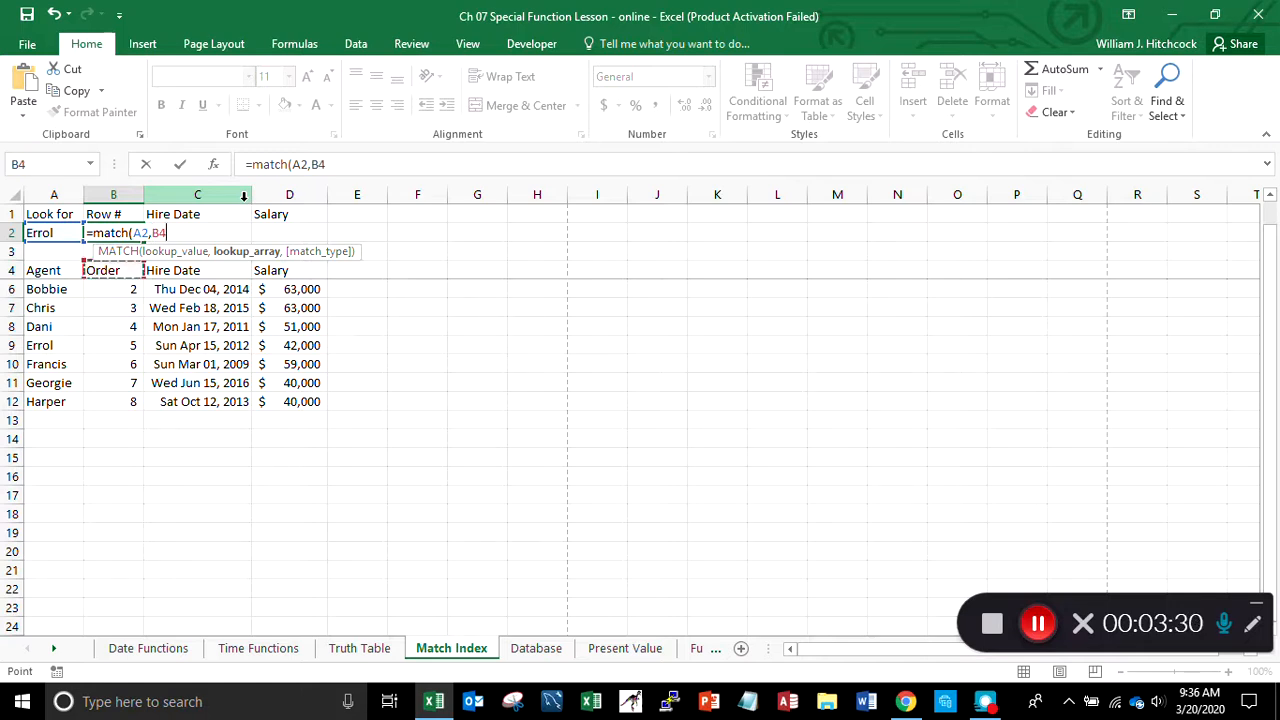
{"action": "key", "text": "Left"}
{"action": "key", "text": "Down"}
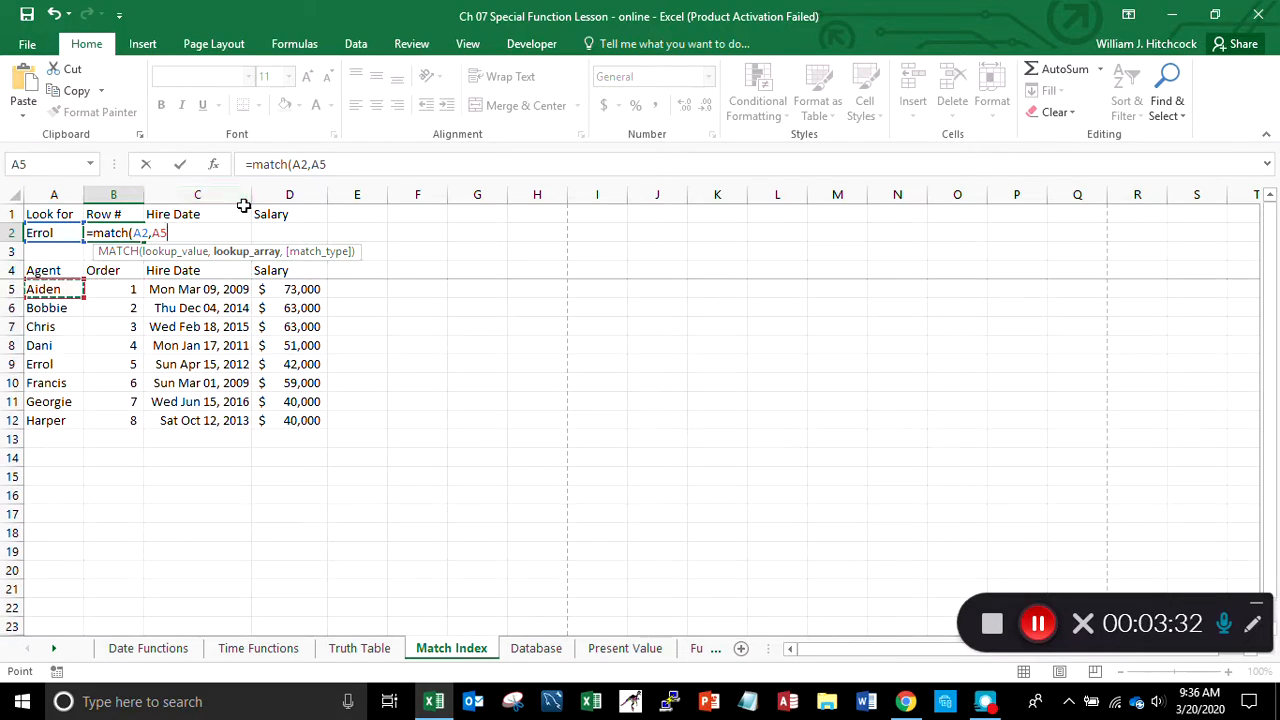
{"action": "key", "text": "shift+Down"}
{"action": "key", "text": "shift+Down"}
{"action": "key", "text": "shift+Down"}
{"action": "key", "text": "shift+Down"}
{"action": "key", "text": "shift+Down"}
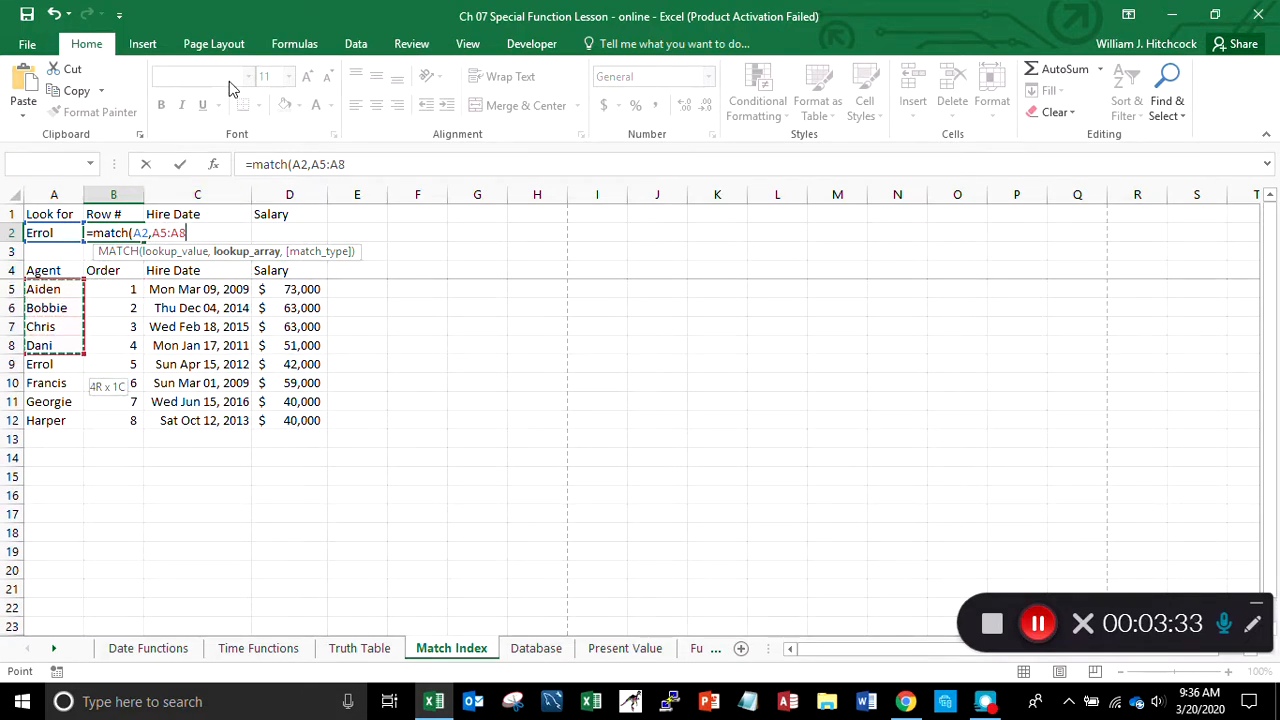
{"action": "key", "text": "shift+Down"}
{"action": "key", "text": "shift+Down"}
{"action": "key", "text": "shift+Down"}
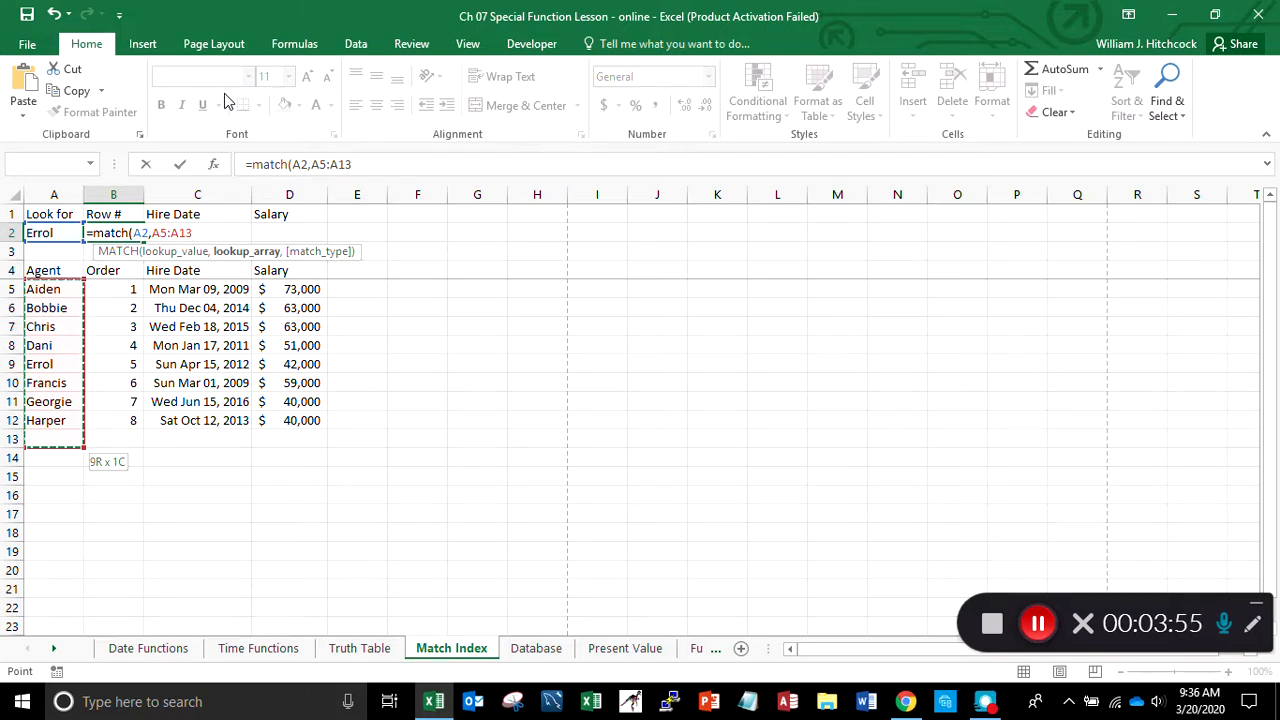
- Set the match type to 0 for an exact match and complete the MATCH formula
{"action": "type", "text": ","}
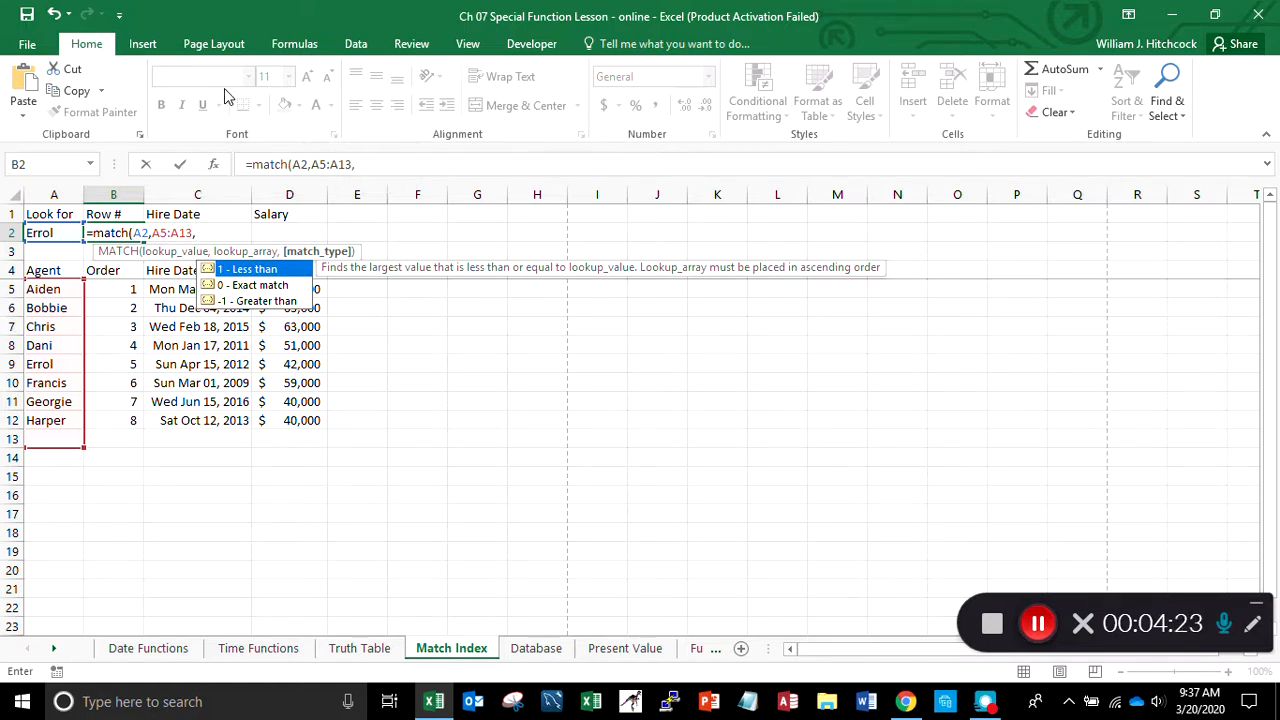
{"action": "type", "text": "0"}
{"action": "type", "text": ")"}
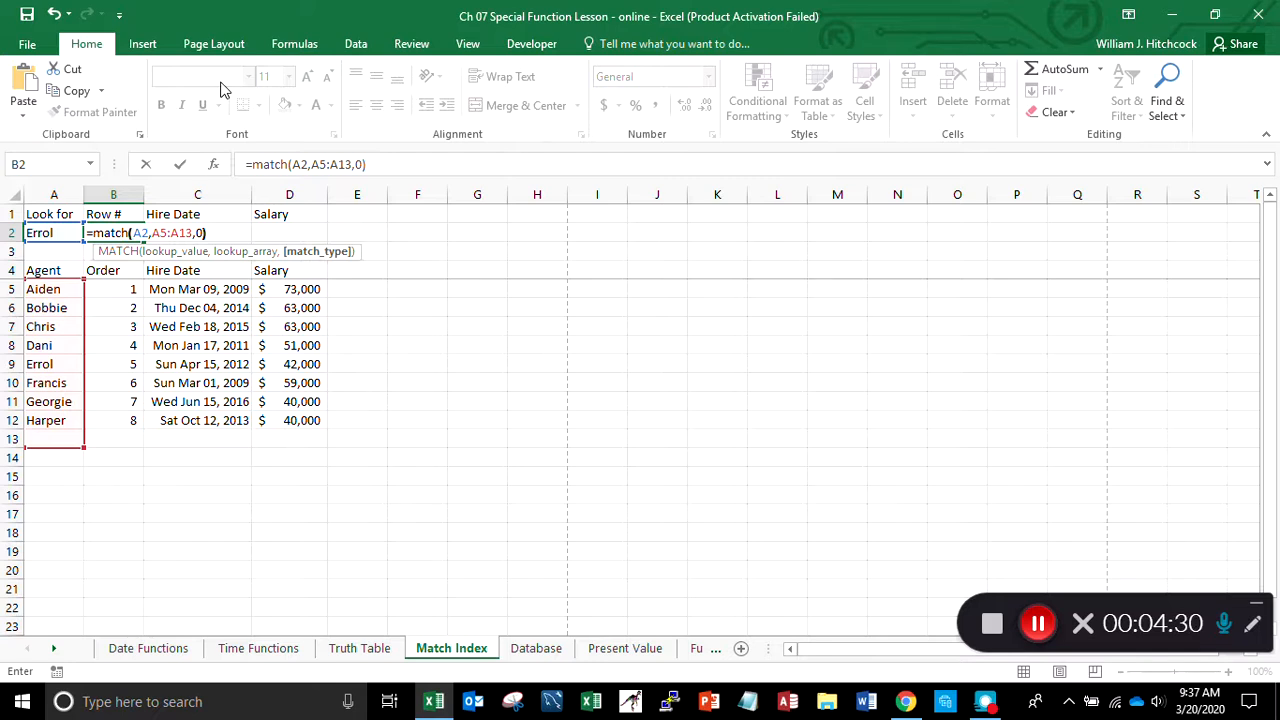
{"action": "key", "text": "Return"}
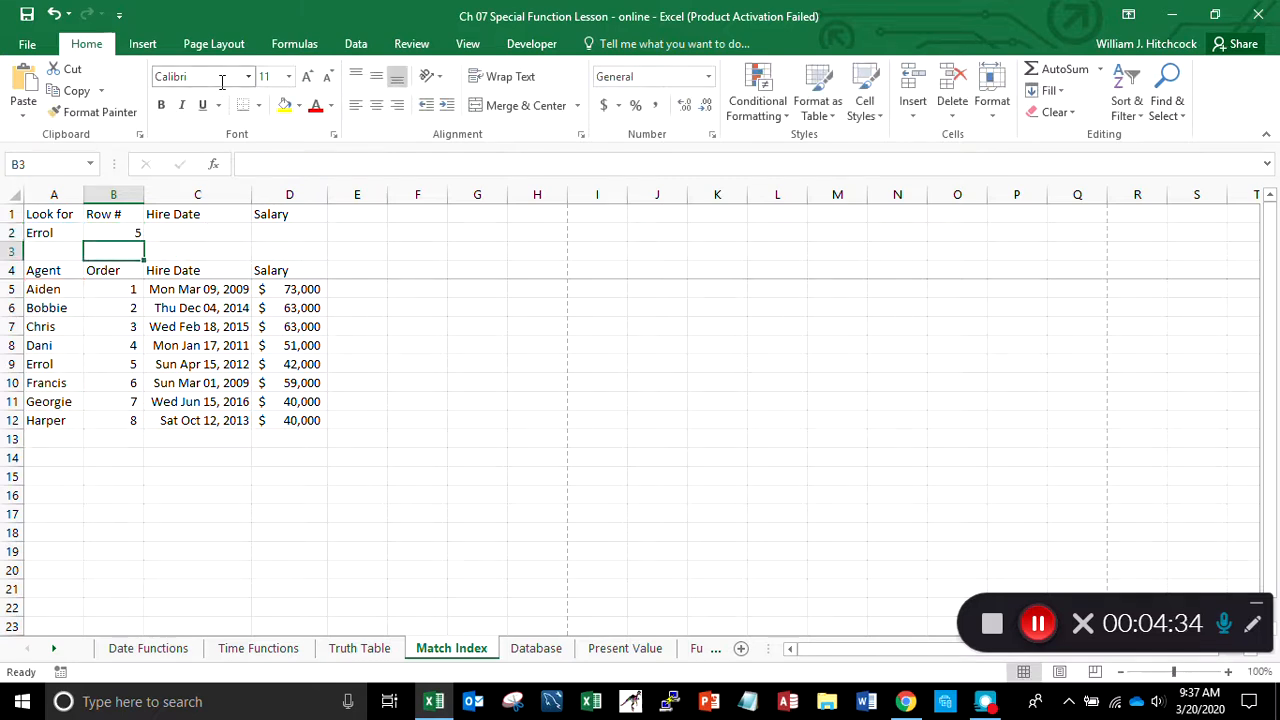
- Count down the agent list to the looked-up agent and compare its order number with the Row # result
{"action": "key", "text": "Up"}
{"action": "key", "text": "Down"}
{"action": "key", "text": "Down"}
{"action": "key", "text": "Down"}
{"action": "key", "text": "Left"}
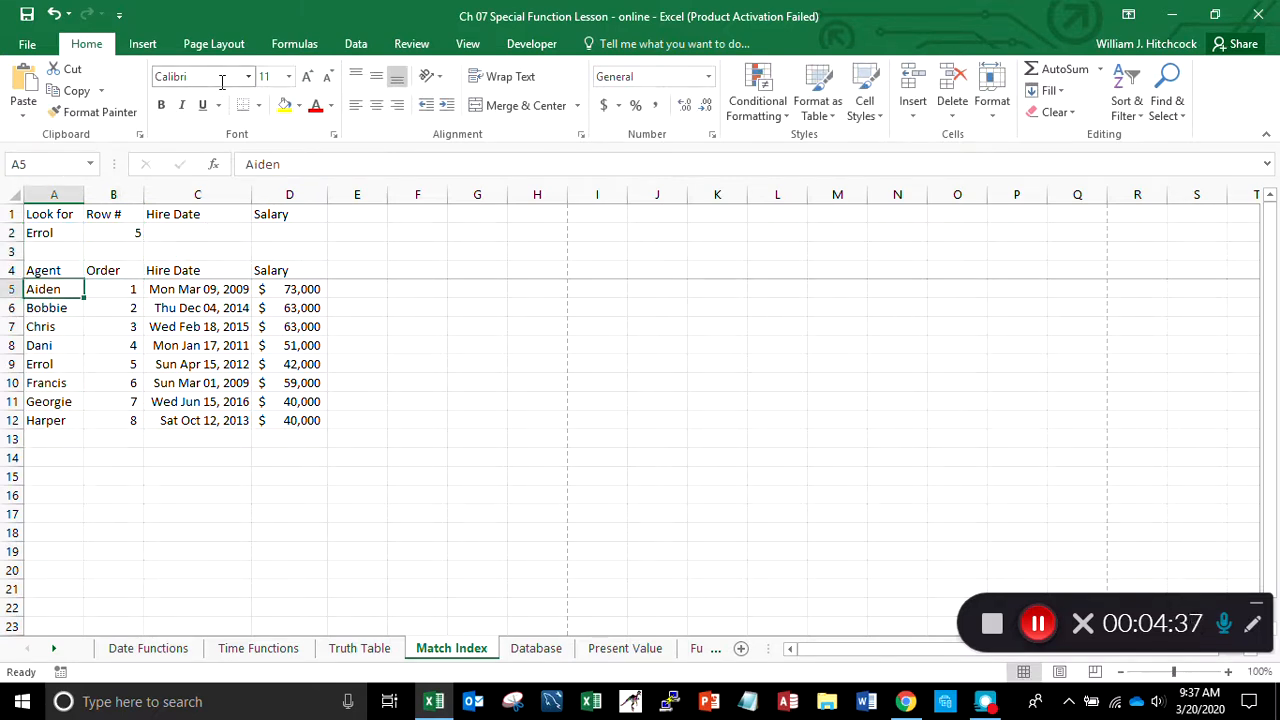
{"action": "key", "text": "Down"}
{"action": "key", "text": "Down"}
{"action": "key", "text": "Down"}
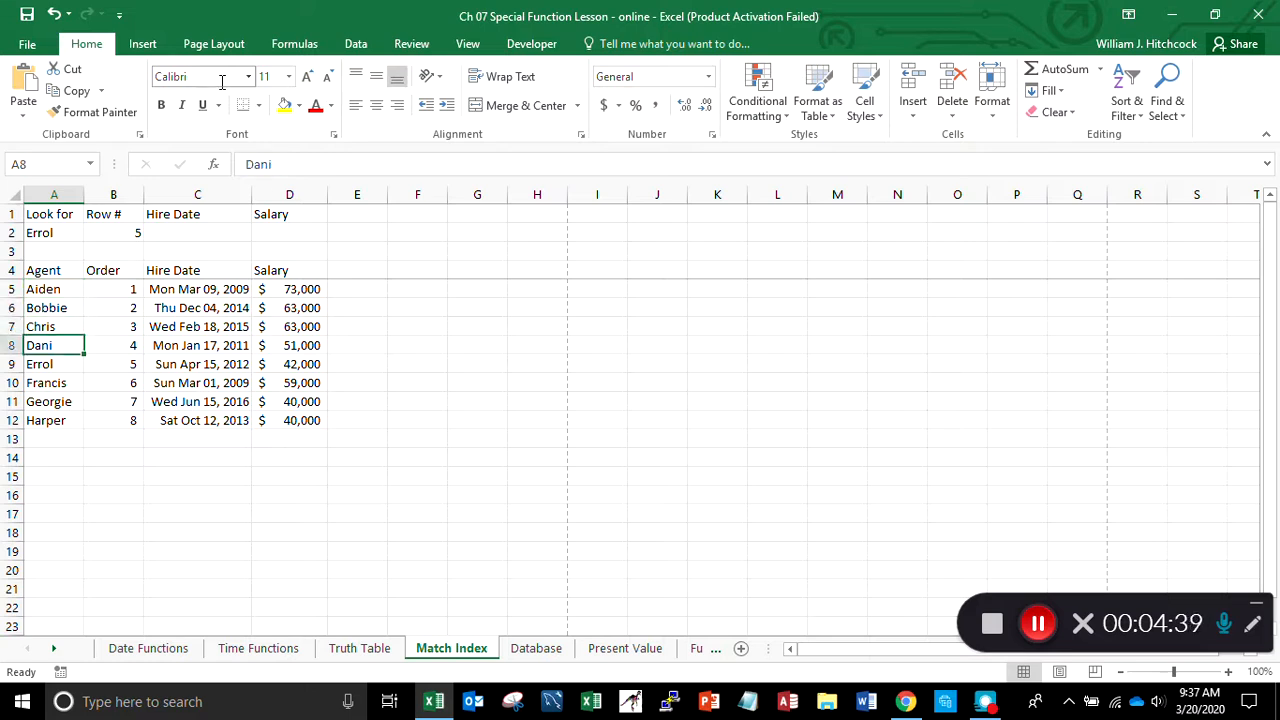
{"action": "key", "text": "Down"}
{"action": "key", "text": "Right"}
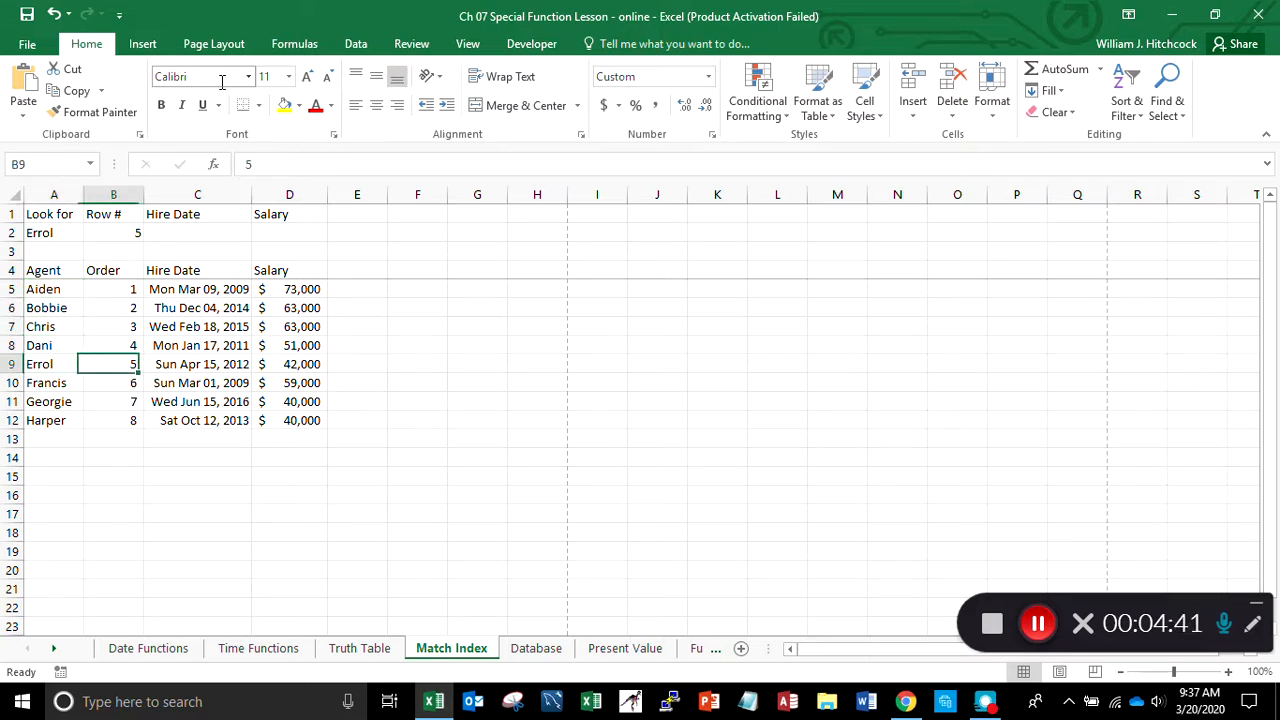
{"action": "key", "text": "Left"}
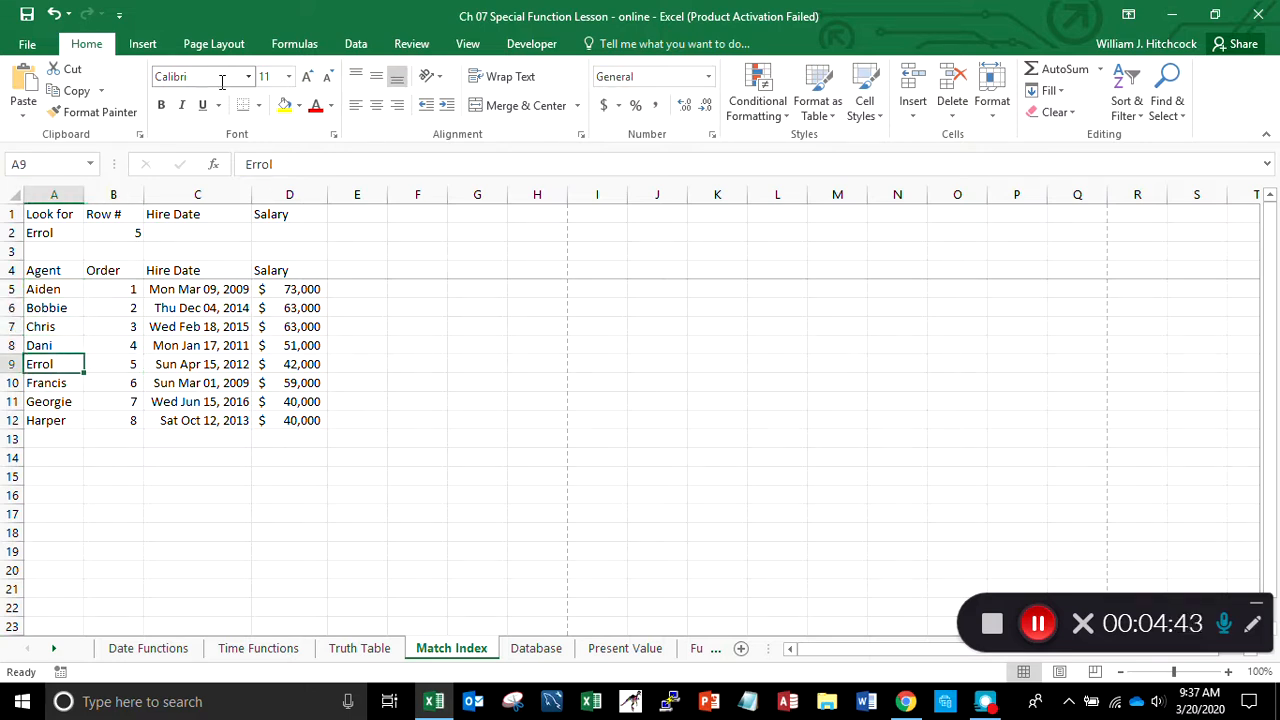
- Examine the empty Hire Date lookup cell, the looked-up agent's hire date and salary in row 9, and the MATCH formula in B2
{"action": "key", "text": "Up"}
{"action": "key", "text": "Up"}
{"action": "key", "text": "Up"}
{"action": "key", "text": "Up"}
{"action": "key", "text": "Up"}
{"action": "key", "text": "Up"}
{"action": "key", "text": "Up"}
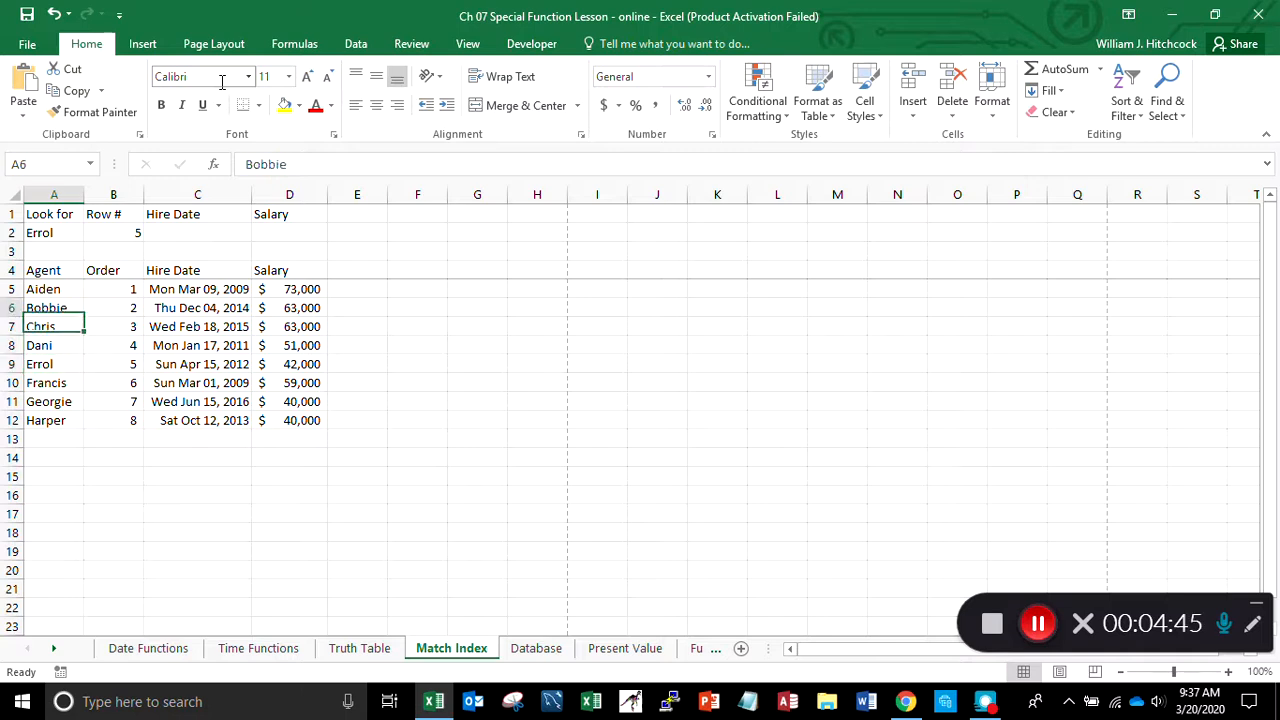
{"action": "key", "text": "Right"}
{"action": "key", "text": "Right"}
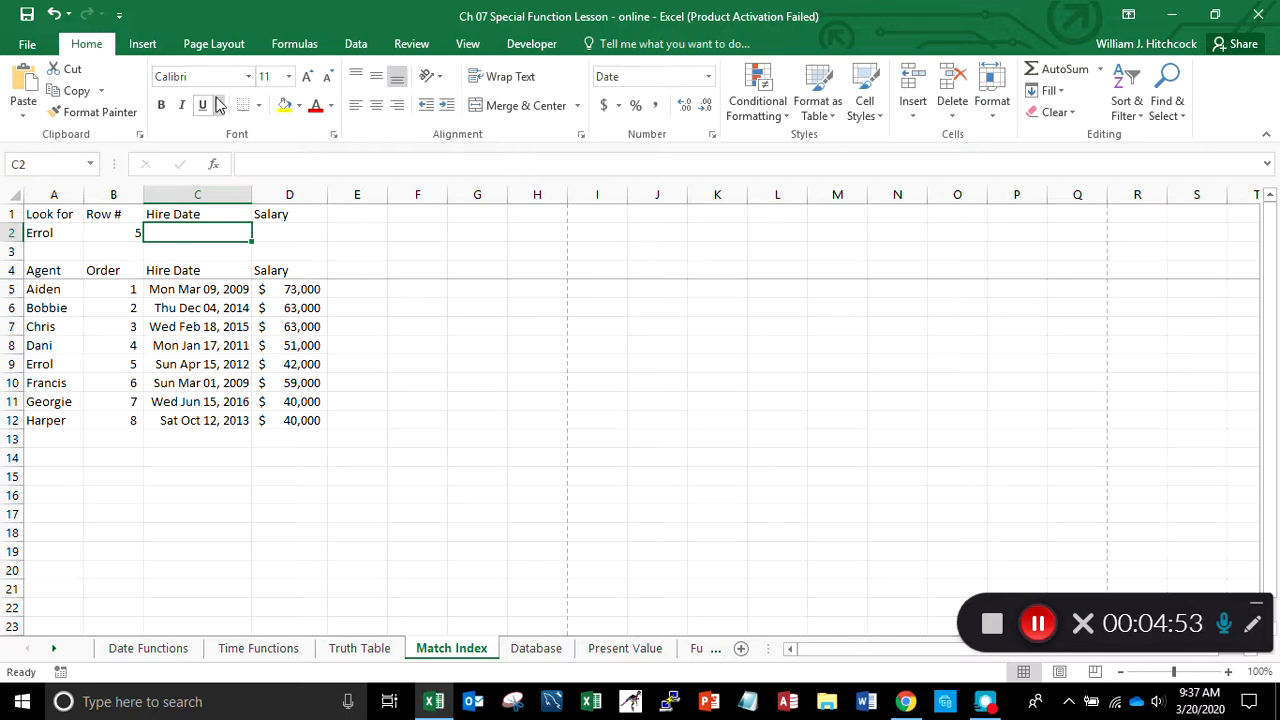
{"action": "key", "text": "Down"}
{"action": "key", "text": "Down"}
{"action": "key", "text": "Down"}
{"action": "key", "text": "Down"}
{"action": "key", "text": "Down"}
{"action": "key", "text": "Down"}
{"action": "key", "text": "Down"}
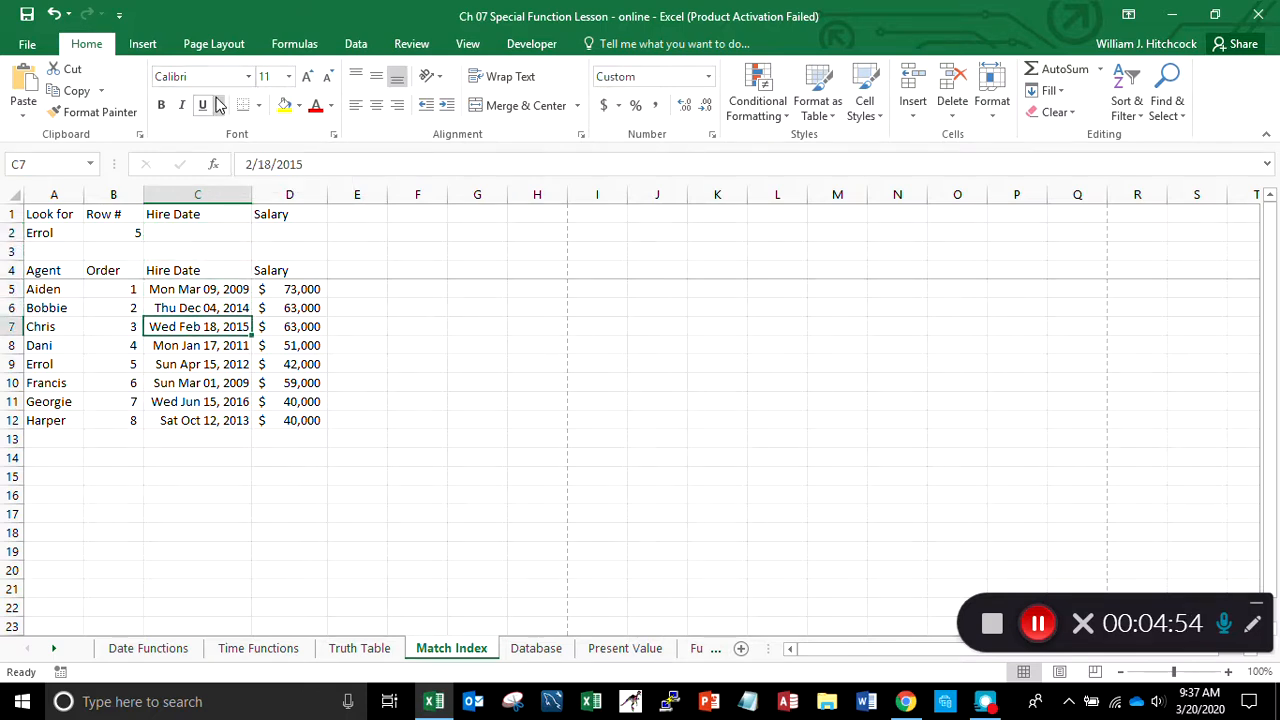
{"action": "key", "text": "Right"}
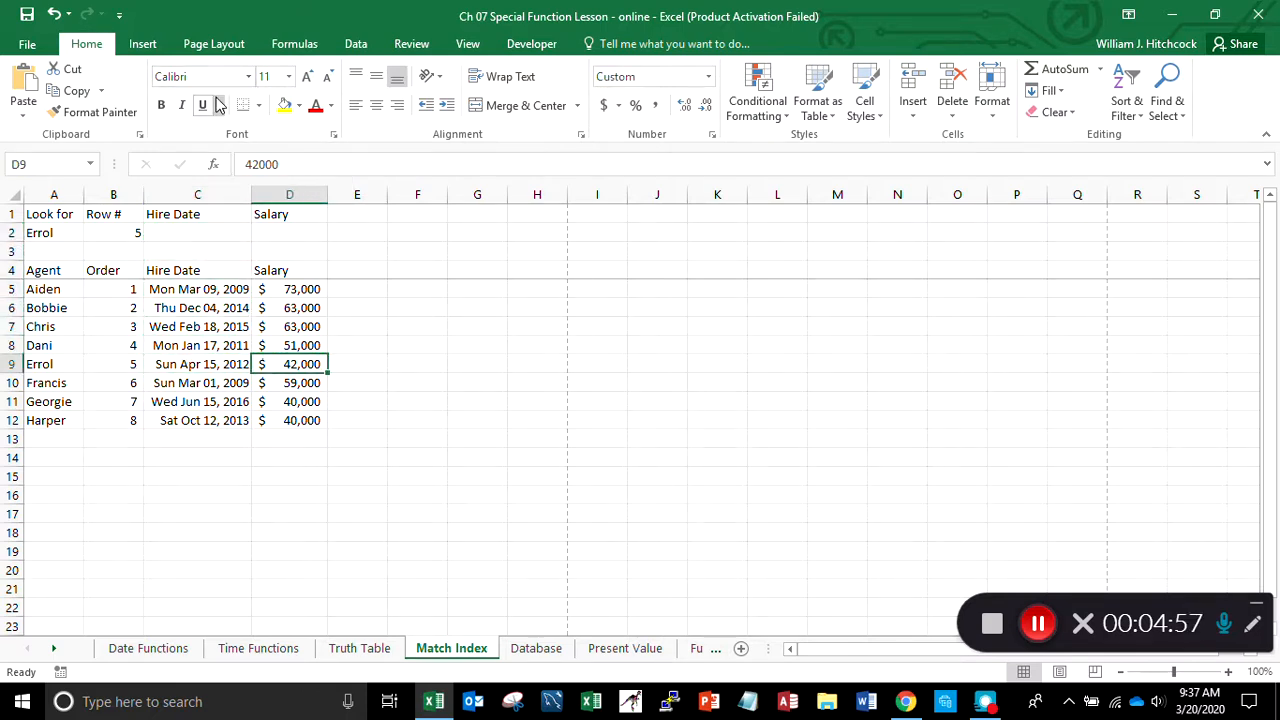
{"action": "key", "text": "Left"}
{"action": "key", "text": "Left"}
{"action": "key", "text": "Up"}
{"action": "key", "text": "Up"}
{"action": "key", "text": "Up"}
{"action": "key", "text": "Up"}
{"action": "key", "text": "Up"}
{"action": "key", "text": "Up"}
{"action": "key", "text": "Up"}
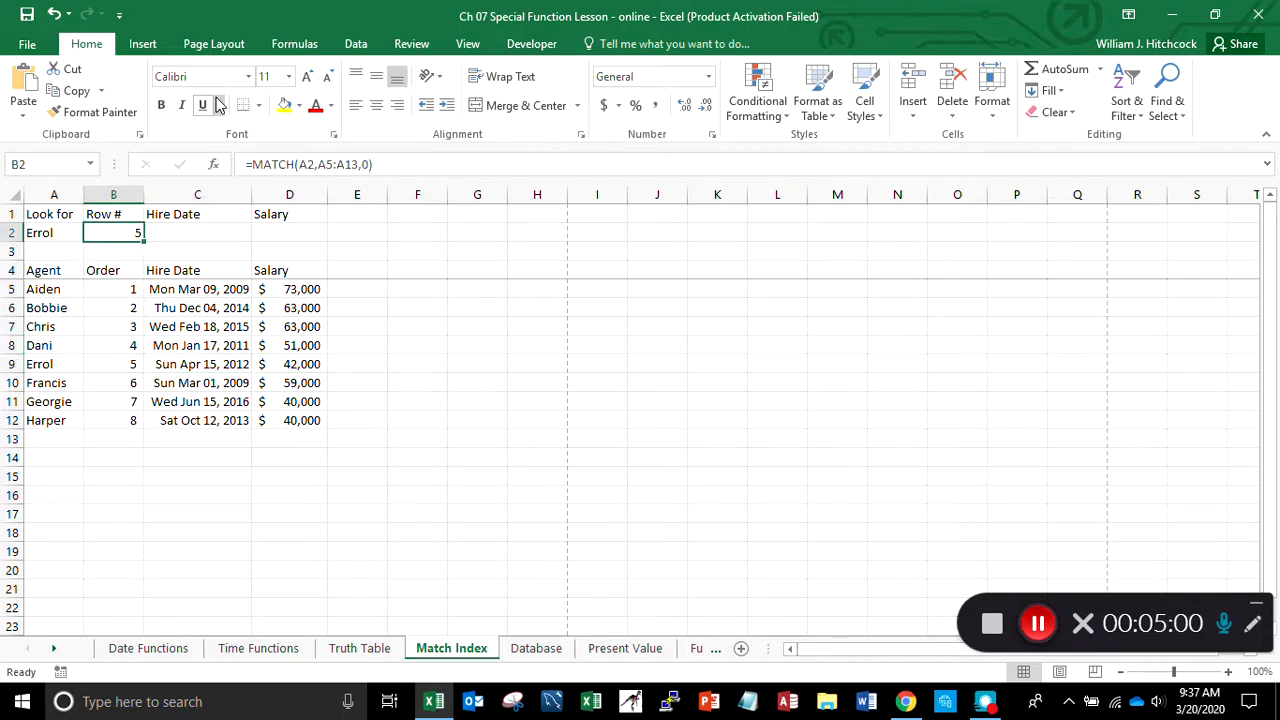
- Start an INDEX formula in C2 with the hire dates C5:C13 as the array
{"action": "key", "text": "Right"}
{"action": "type", "text": "="}
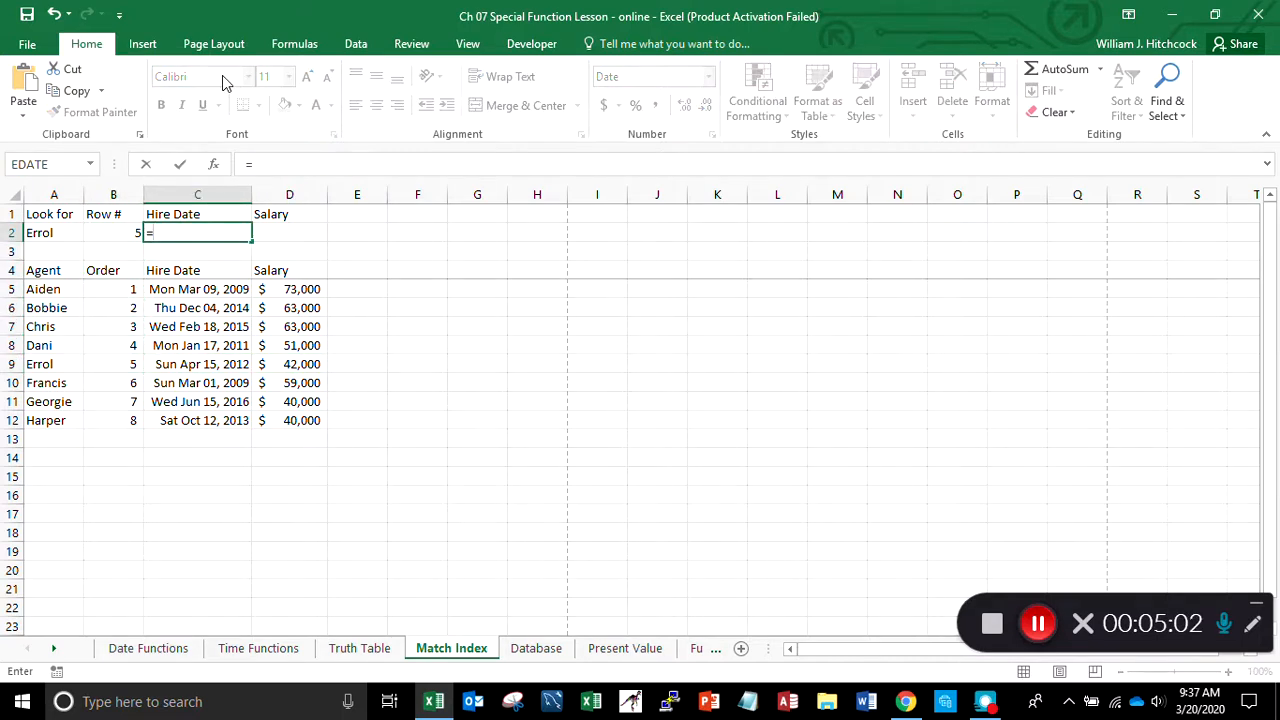
{"action": "type", "text": "i"}
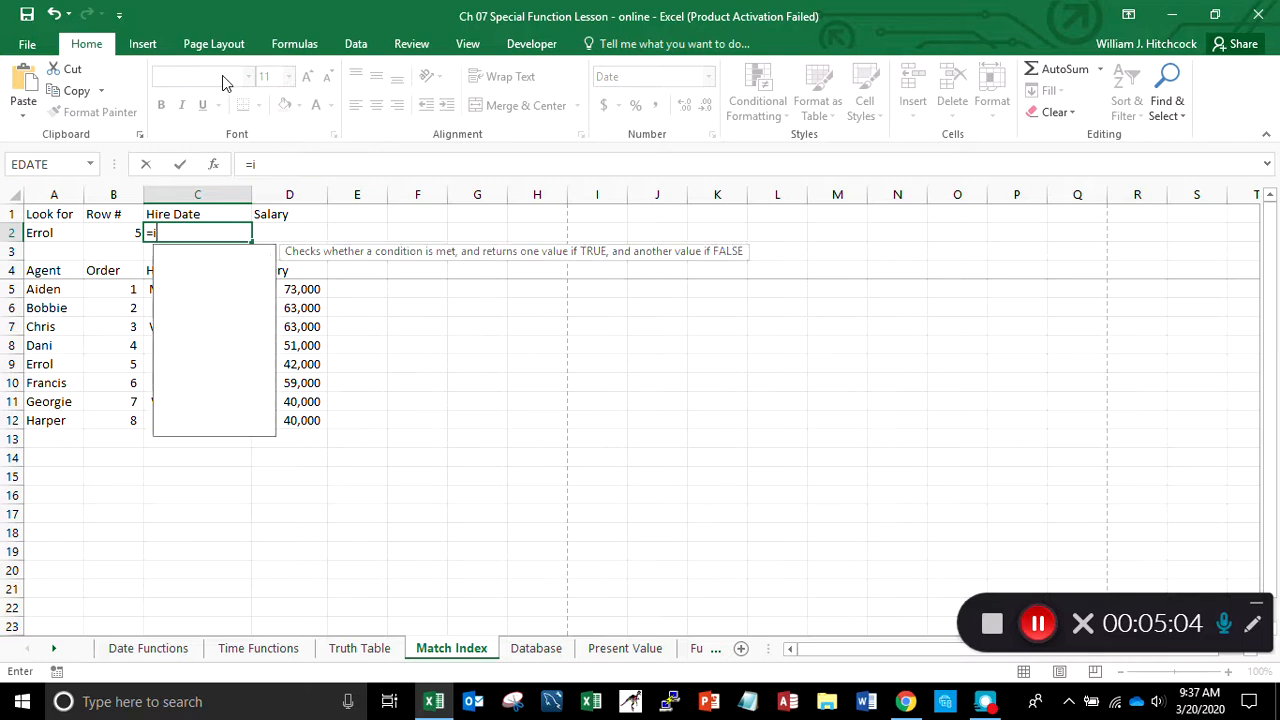
{"action": "type", "text": "ndex("}
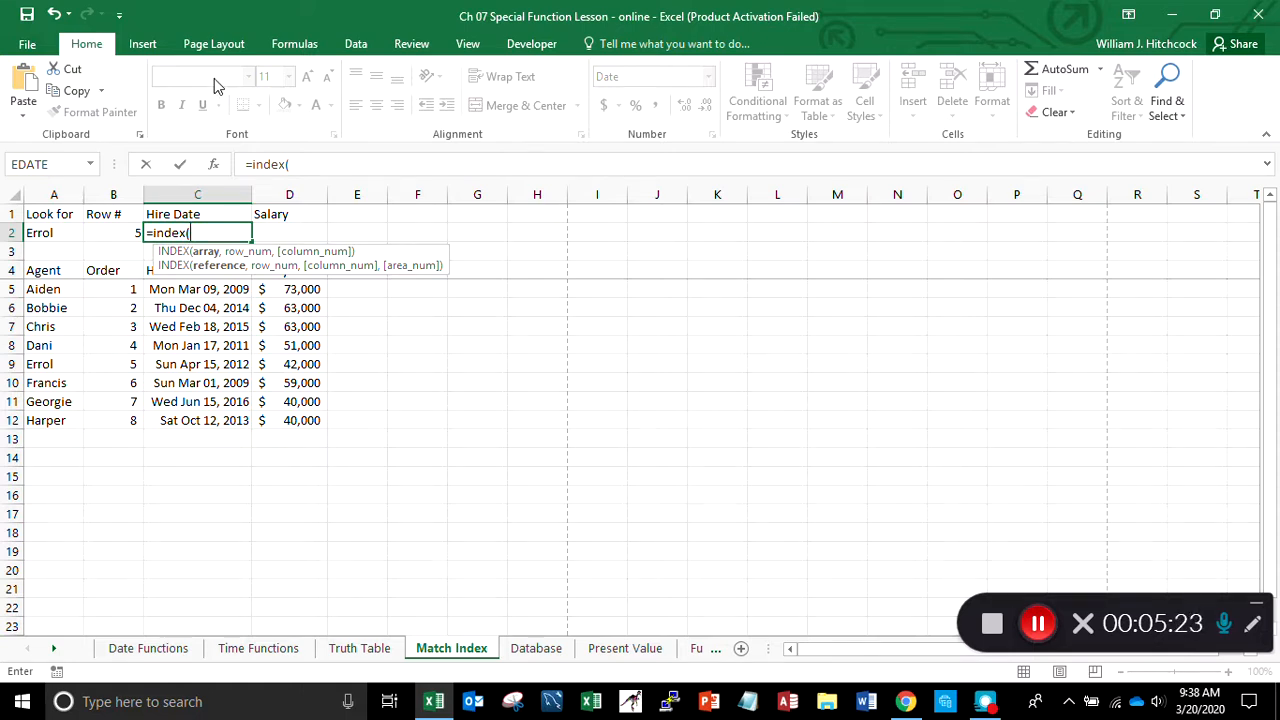
{"action": "key", "text": "Down"}
{"action": "key", "text": "Down"}
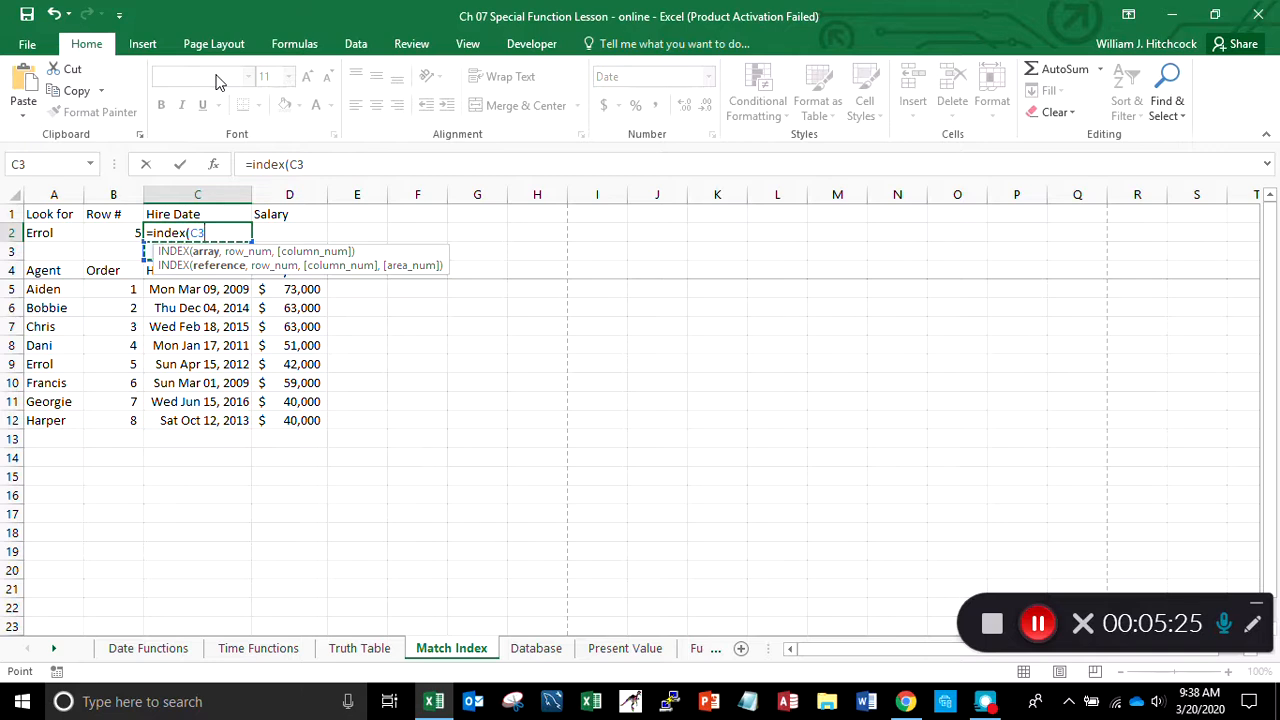
{"action": "key", "text": "Down"}
{"action": "key", "text": "shift+Down"}
{"action": "key", "text": "shift+Down"}
{"action": "key", "text": "shift+Down"}
{"action": "key", "text": "shift+Down"}
{"action": "key", "text": "shift+Down"}
{"action": "key", "text": "shift+Down"}
{"action": "key", "text": "shift+Down"}
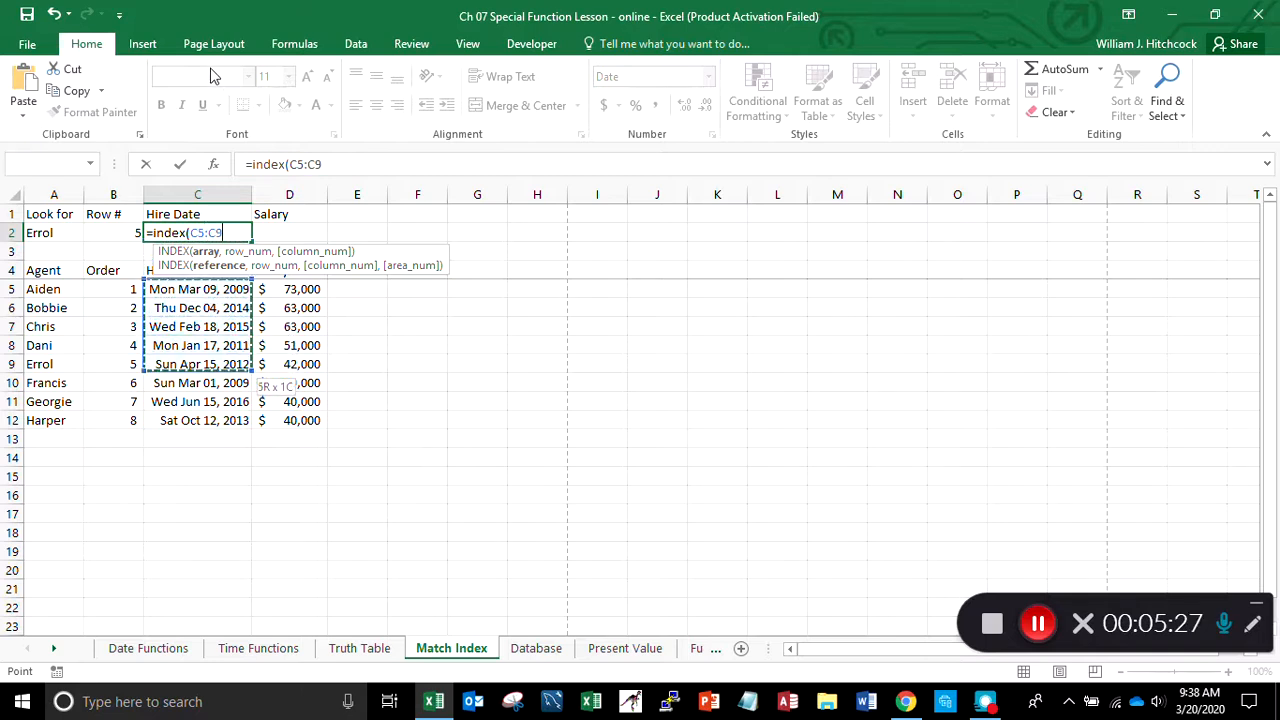
{"action": "key", "text": "shift+Down"}
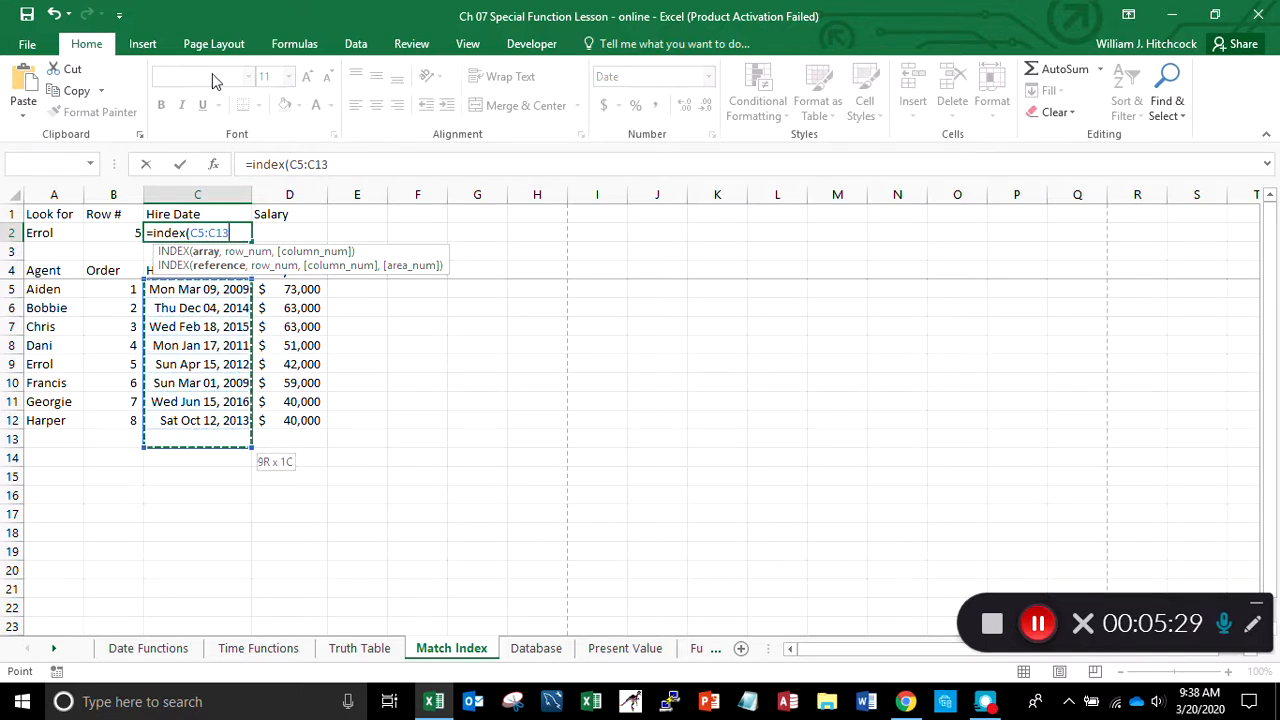
{"action": "type", "text": ","}
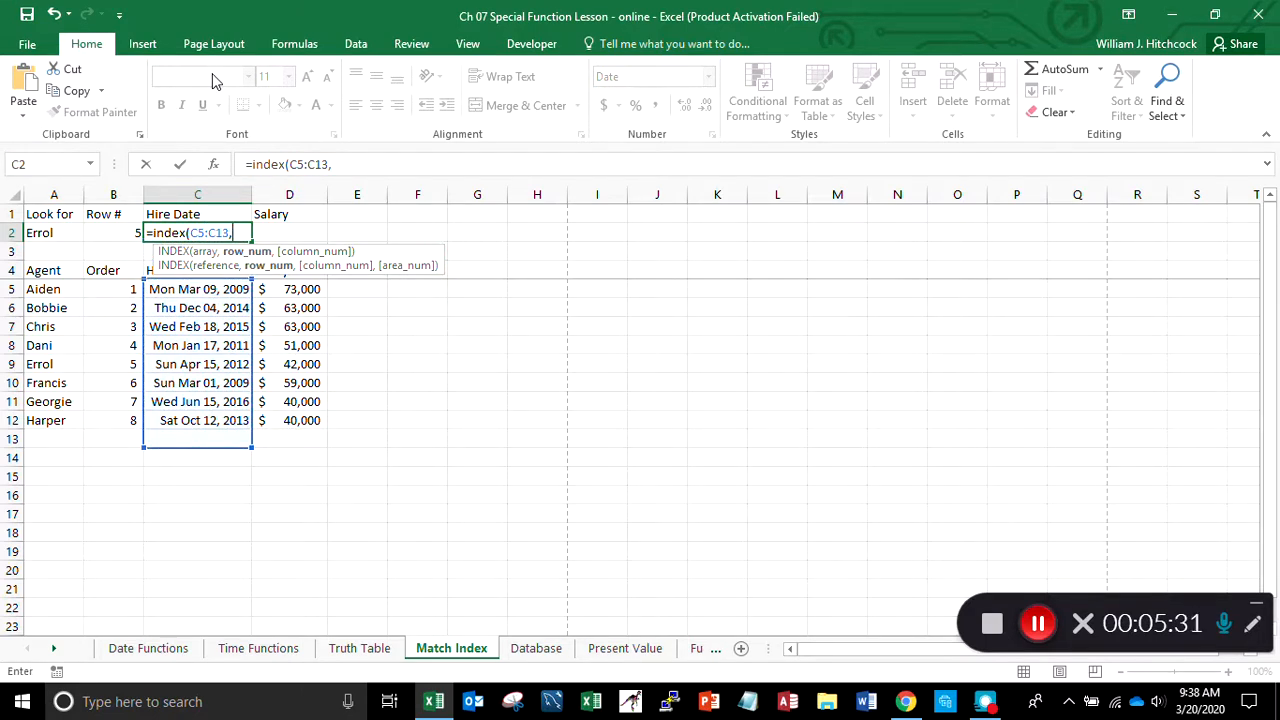
- Use B2 with its column locked ($B2) as the row number and complete the INDEX formula
{"action": "key", "text": "Left"}
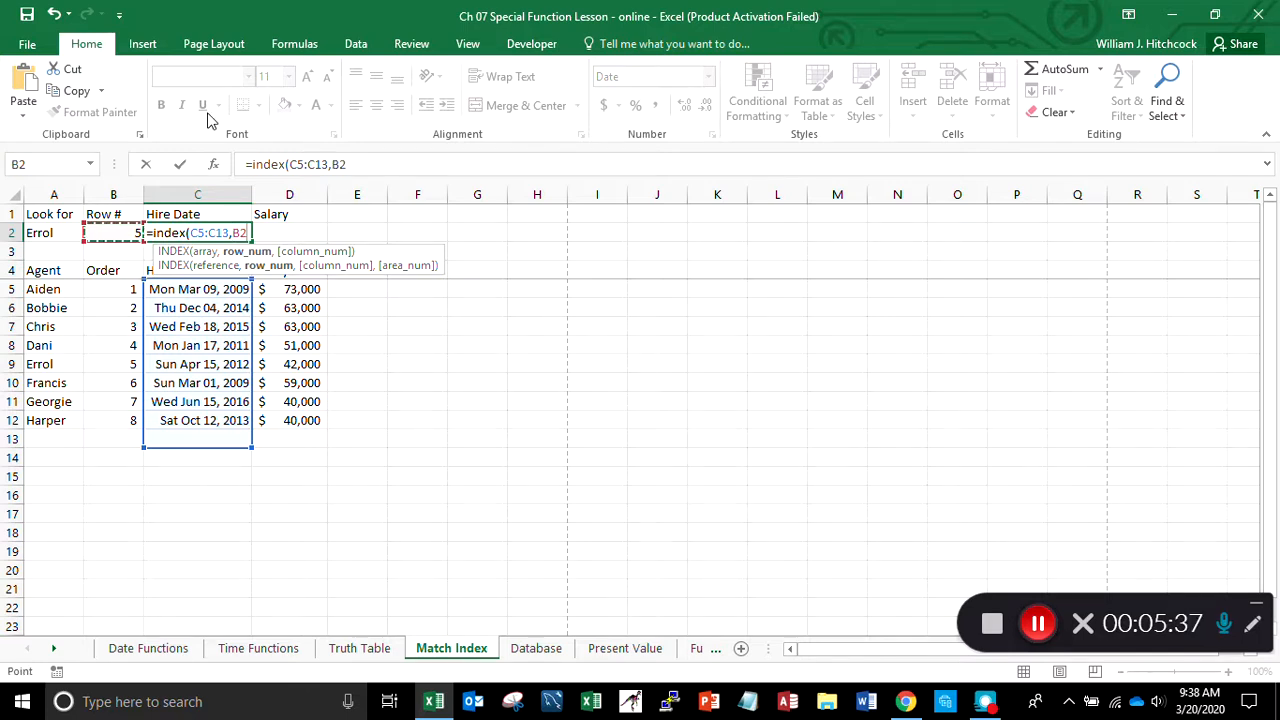
{"action": "key", "text": "F4"}
{"action": "key", "text": "F4"}
{"action": "key", "text": "F4"}
{"action": "type", "text": ")"}
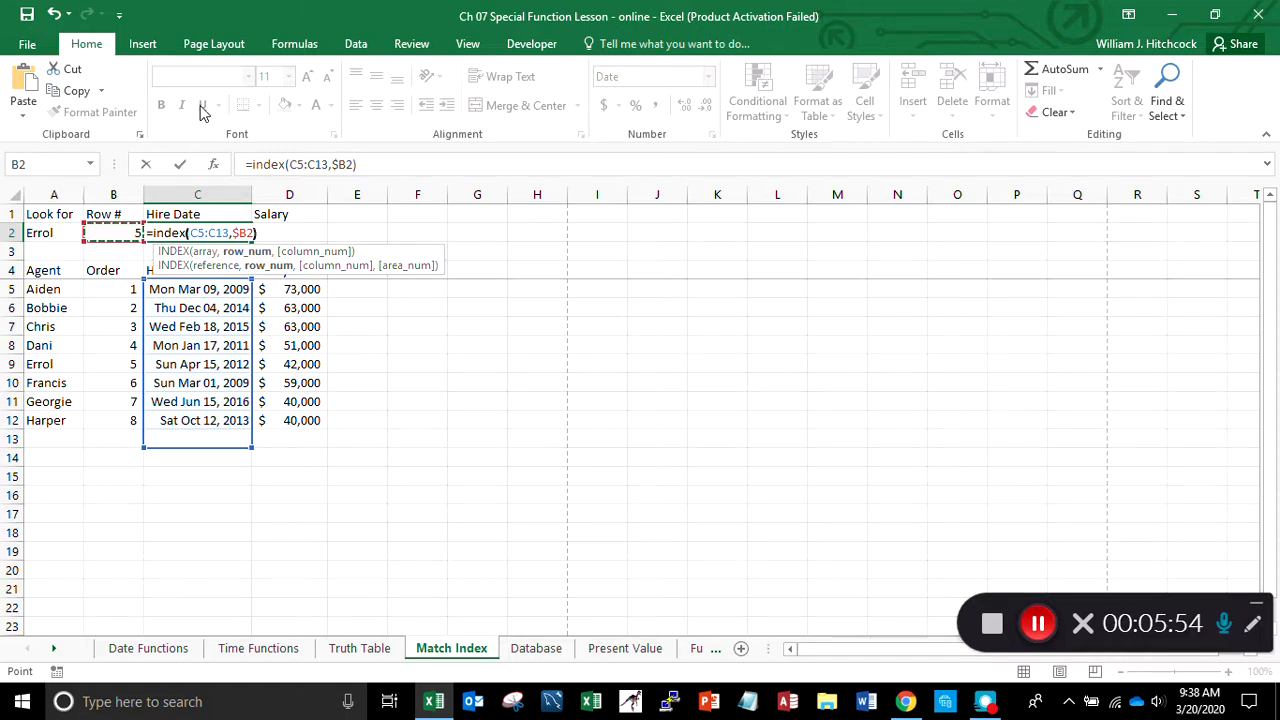
{"action": "key", "text": "Return"}
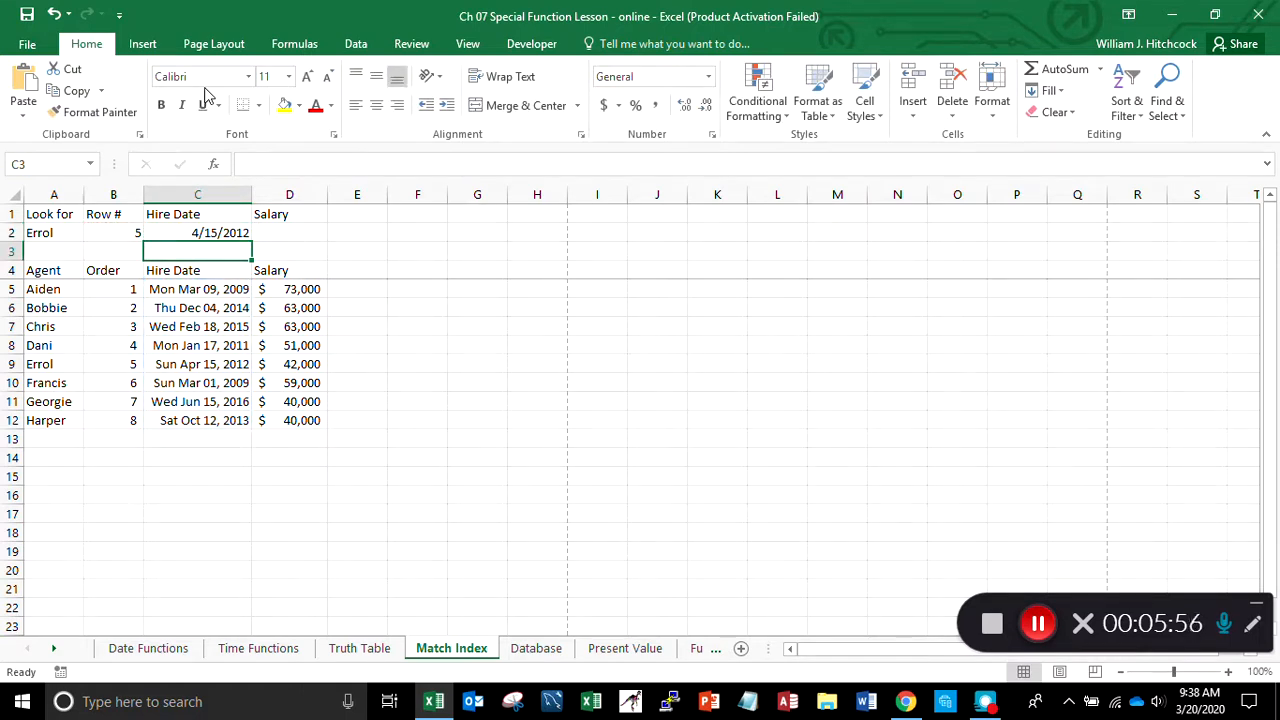
- Compare the hire date returned in C2 with the looked-up agent's hire date in C9
{"action": "key", "text": "Down"}
{"action": "key", "text": "Down"}
{"action": "key", "text": "Down"}
{"action": "key", "text": "Down"}
{"action": "key", "text": "Down"}
{"action": "key", "text": "Down"}
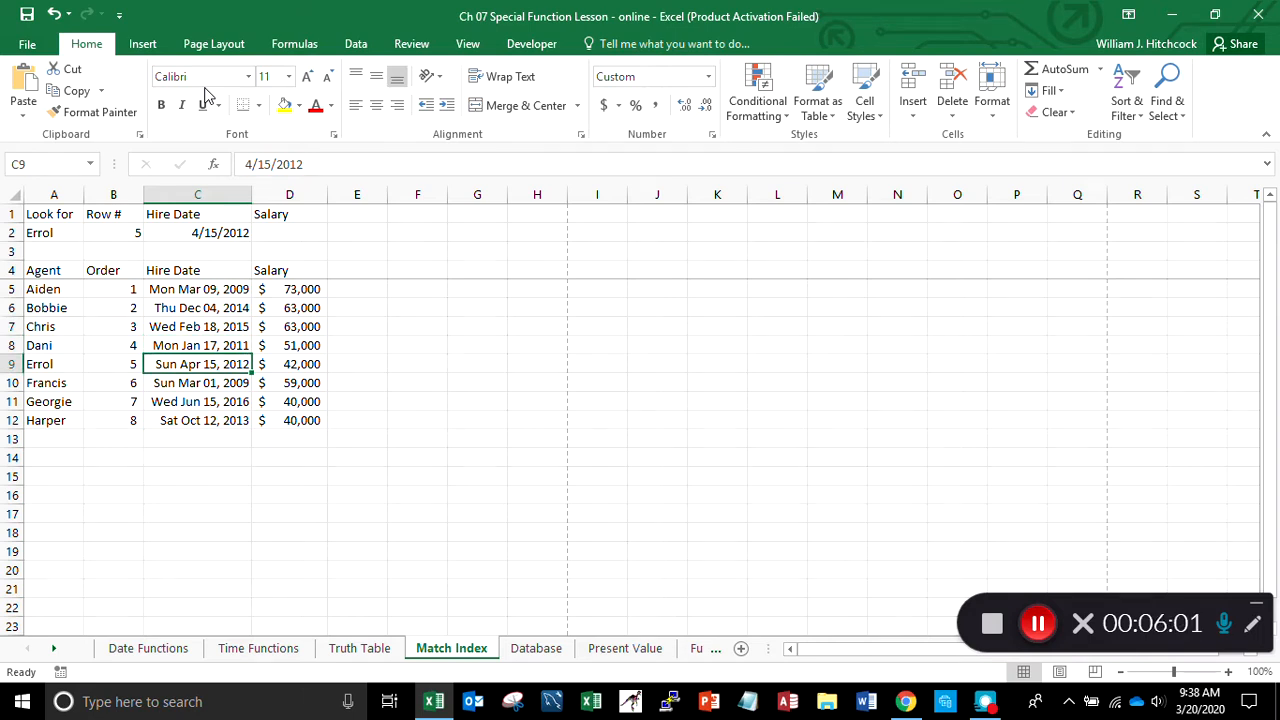
- Copy C9's date format onto C2, then copy C2's INDEX formula into D2 for the salary lookup
{"action": "left_click", "coordinate": [63, 118]}
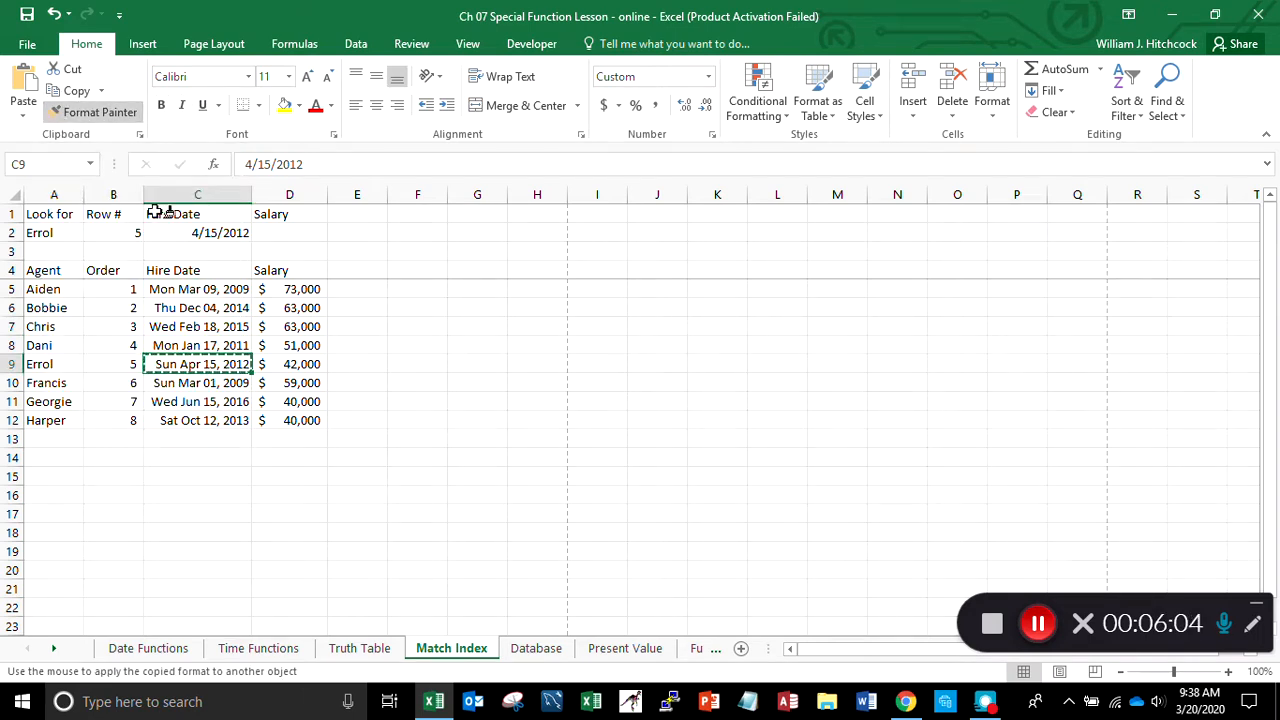
{"action": "left_click", "coordinate": [209, 233]}
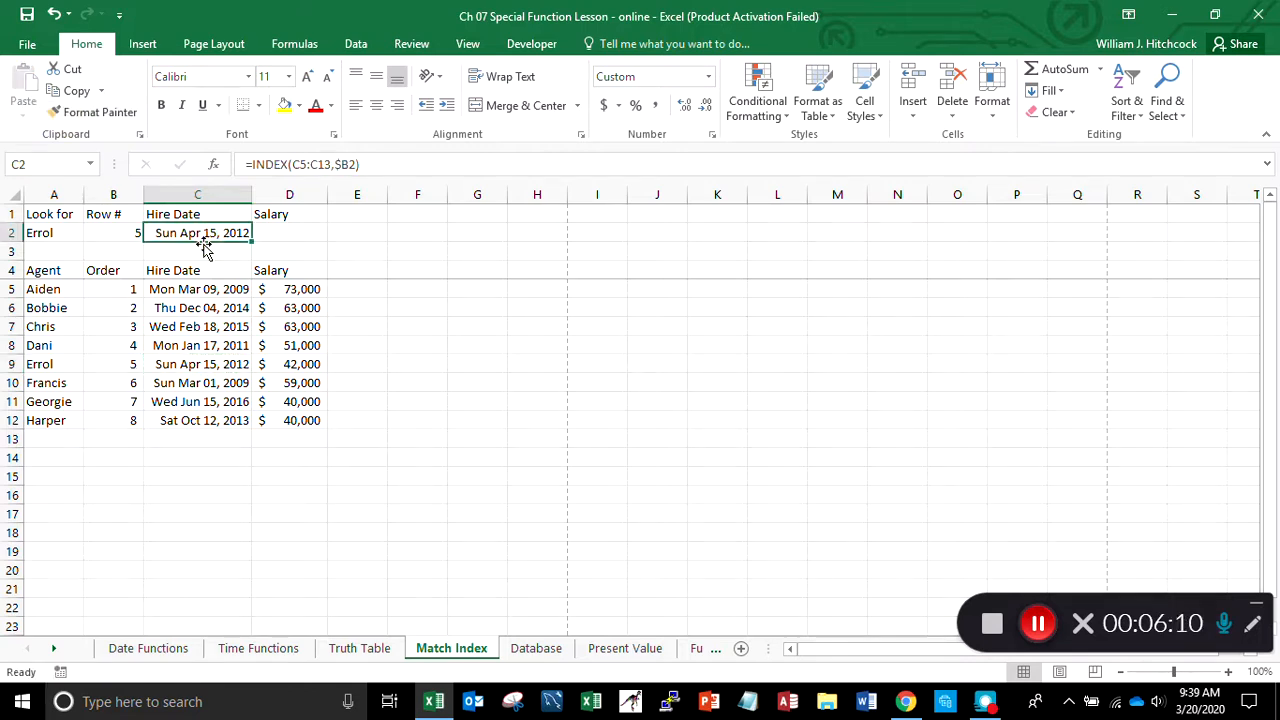
{"action": "key", "text": "ctrl+c"}
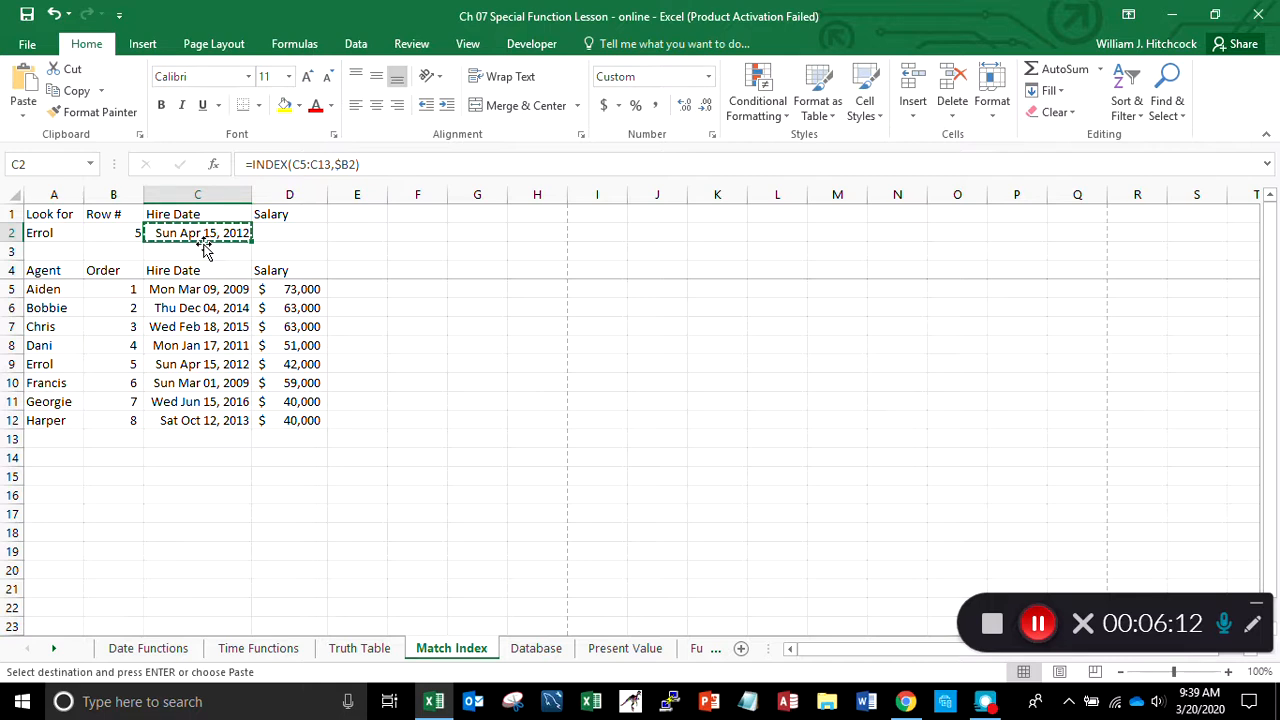
{"action": "key", "text": "Right"}
{"action": "key", "text": "Return"}
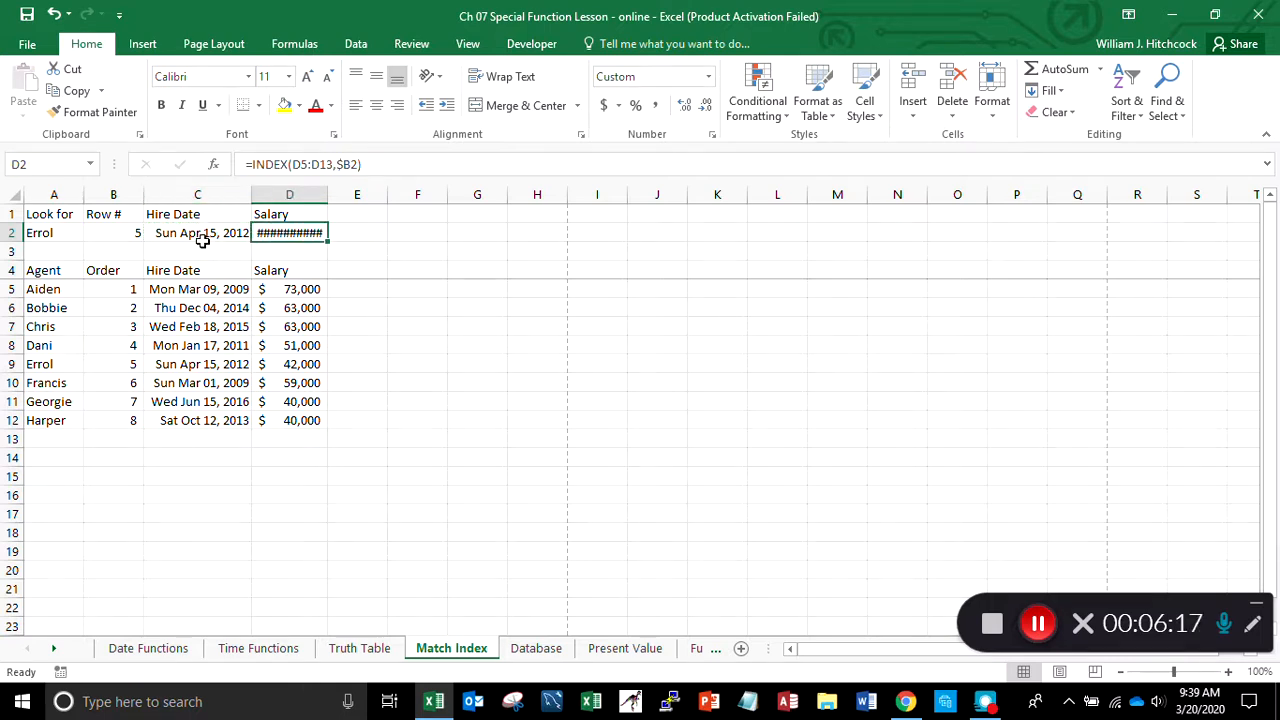
- Copy the currency format of salary cell D6 onto the salary lookup result in D2
{"action": "left_click", "coordinate": [290, 306]}
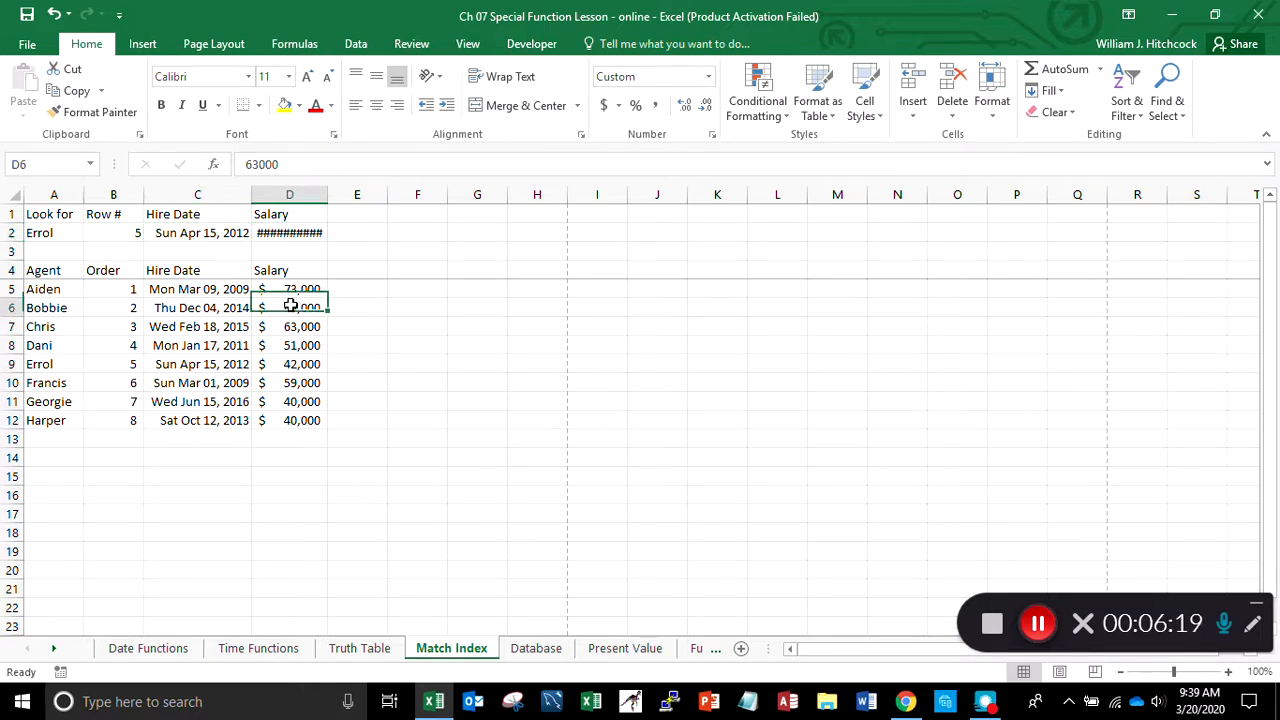
{"action": "left_click", "coordinate": [97, 114]}
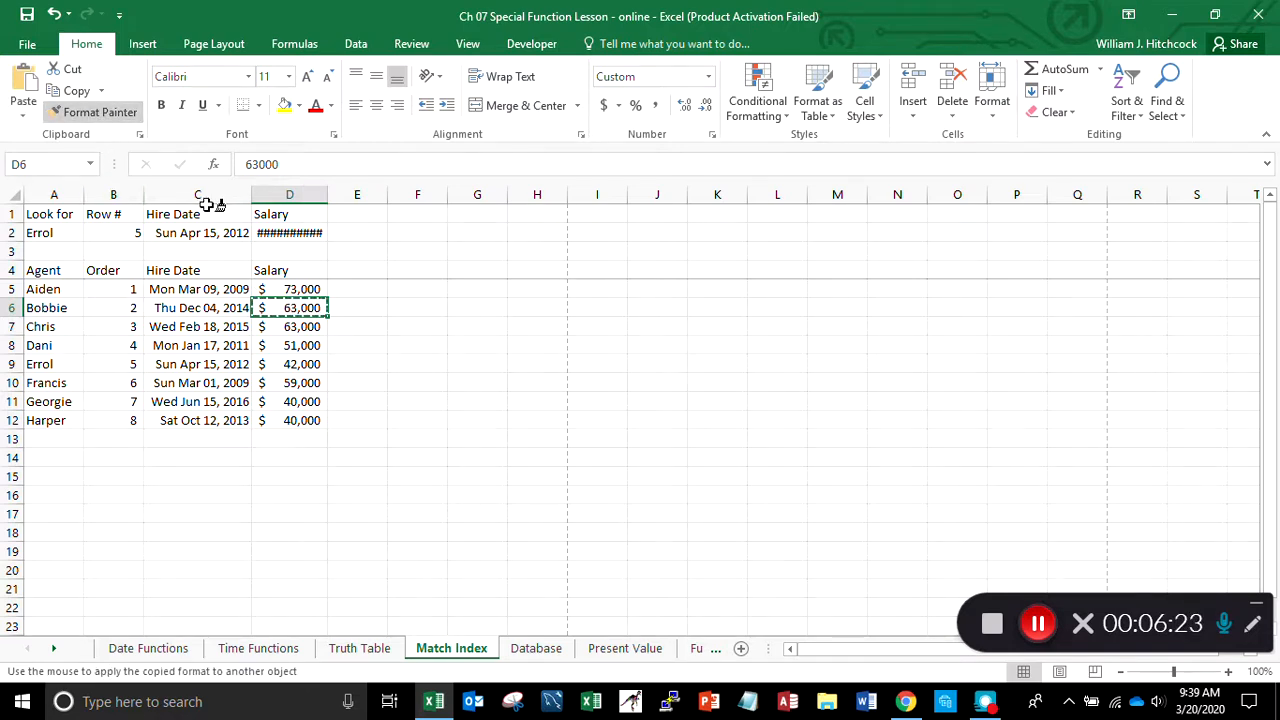
{"action": "left_click", "coordinate": [274, 229]}
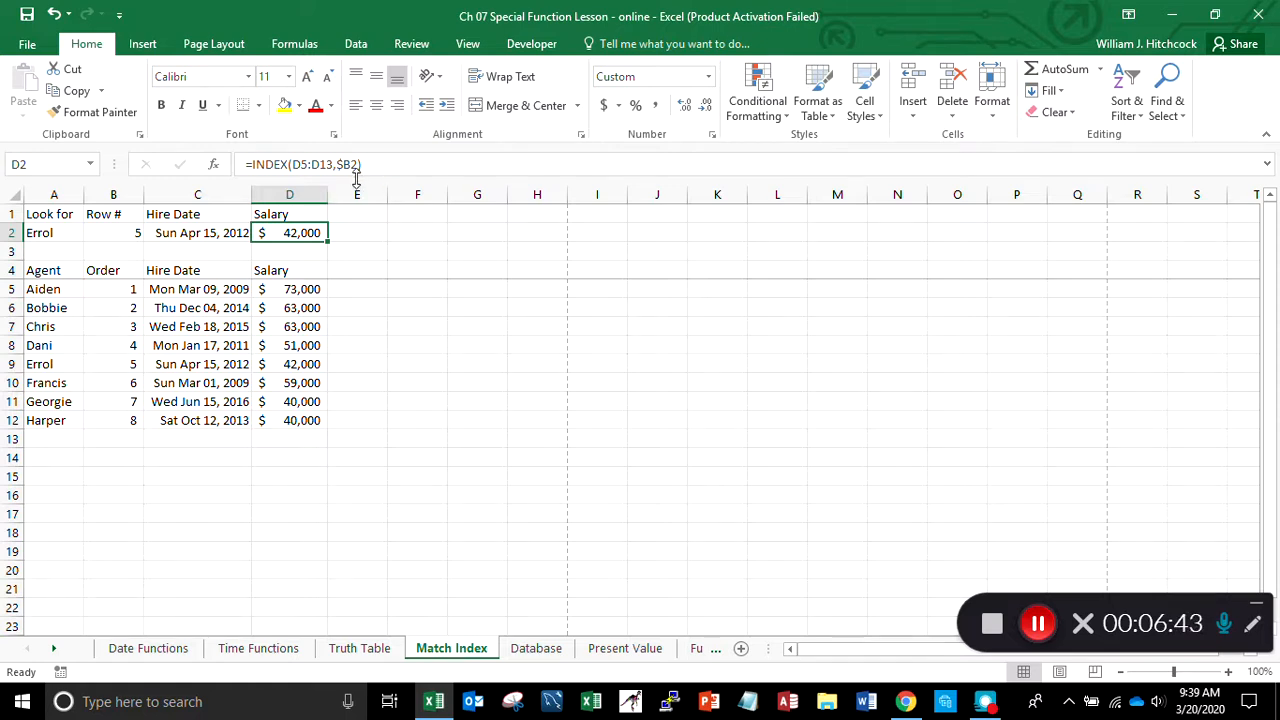
- Change the look-up name in A2 to the agent listed in row 12
{"action": "key", "text": "Left"}
{"action": "key", "text": "Left"}
{"action": "key", "text": "Left"}
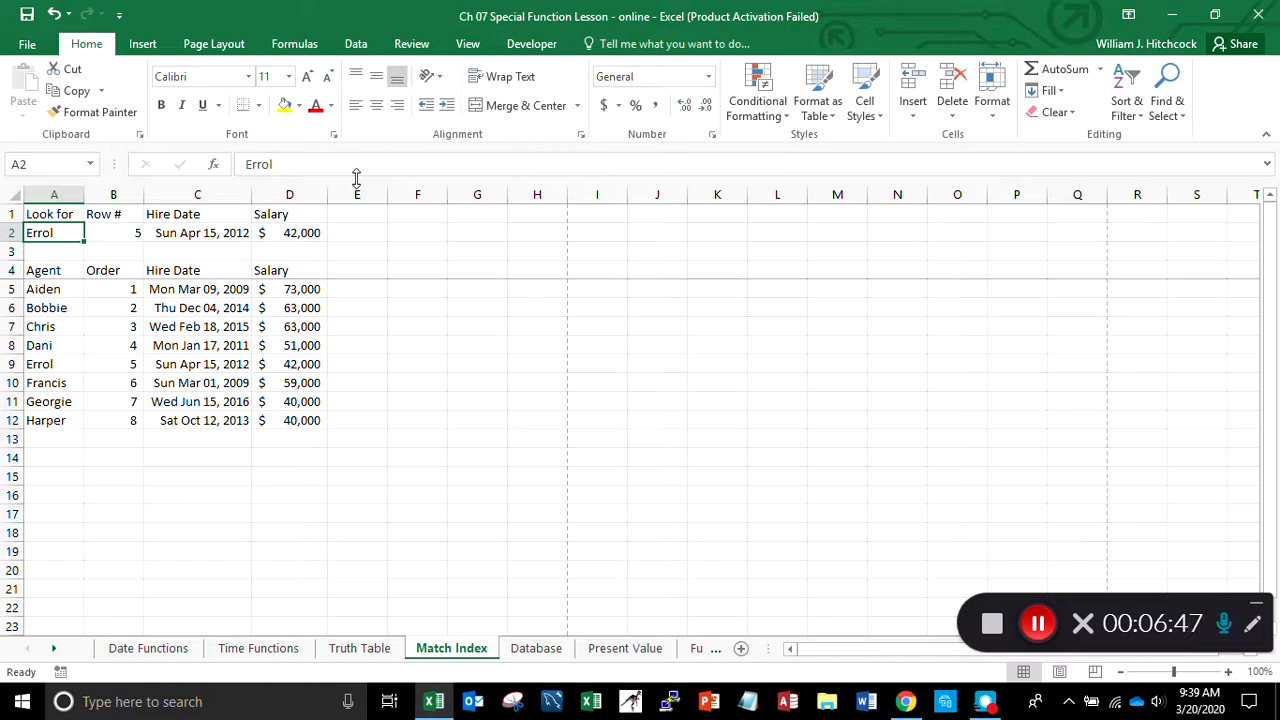
{"action": "type", "text": "Harper"}
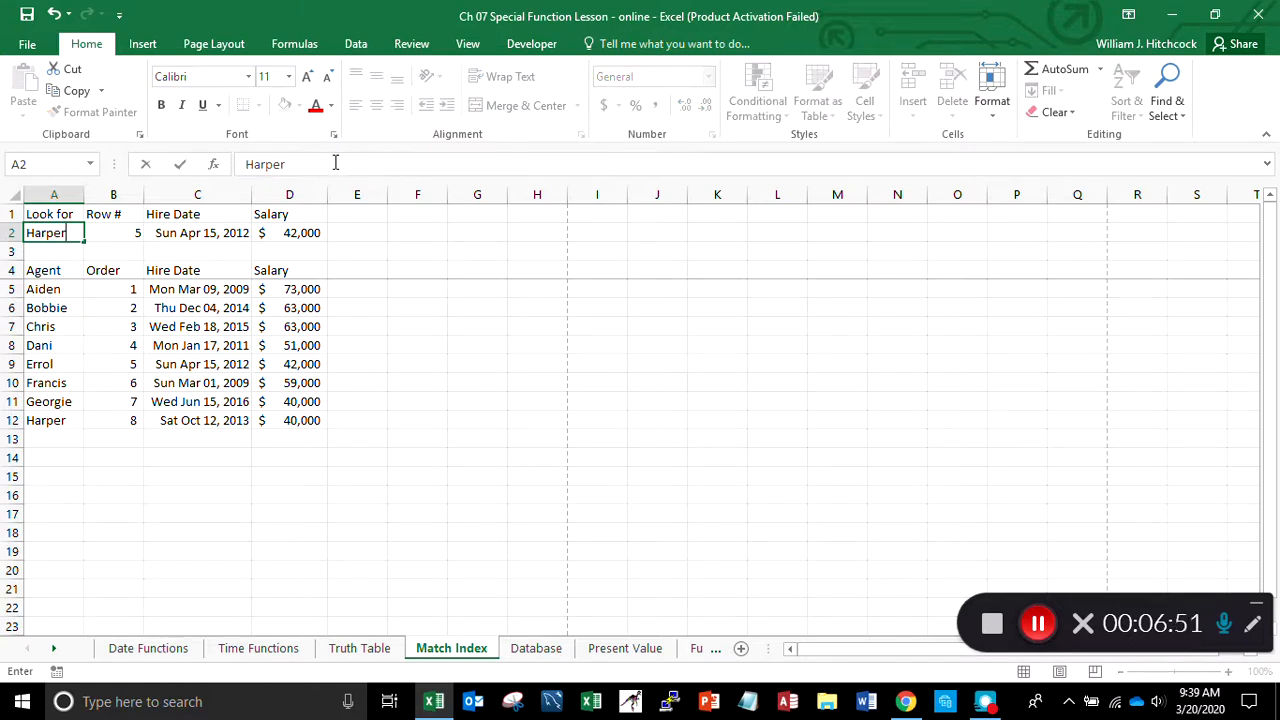
{"action": "key", "text": "Return"}
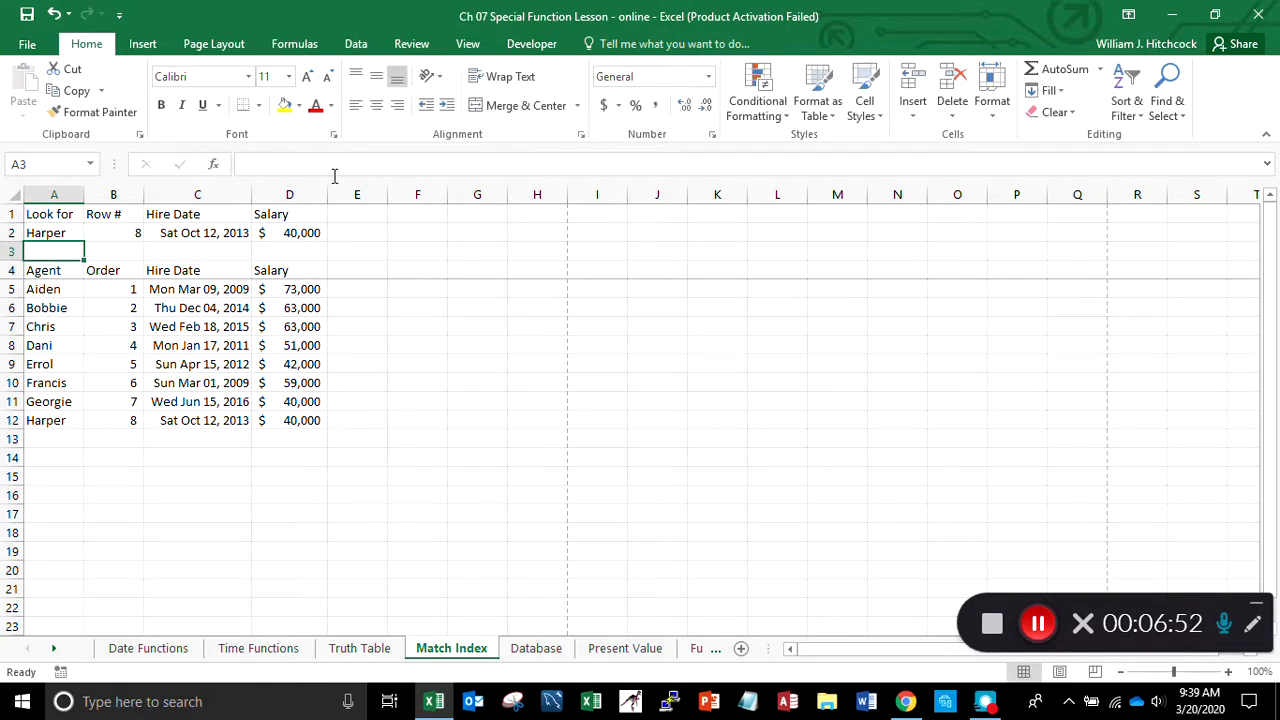
- Examine the INDEX formulas in C2 and D2 and their results for the newly looked-up agent
{"action": "key", "text": "Up"}
{"action": "key", "text": "Right"}
{"action": "key", "text": "Right"}
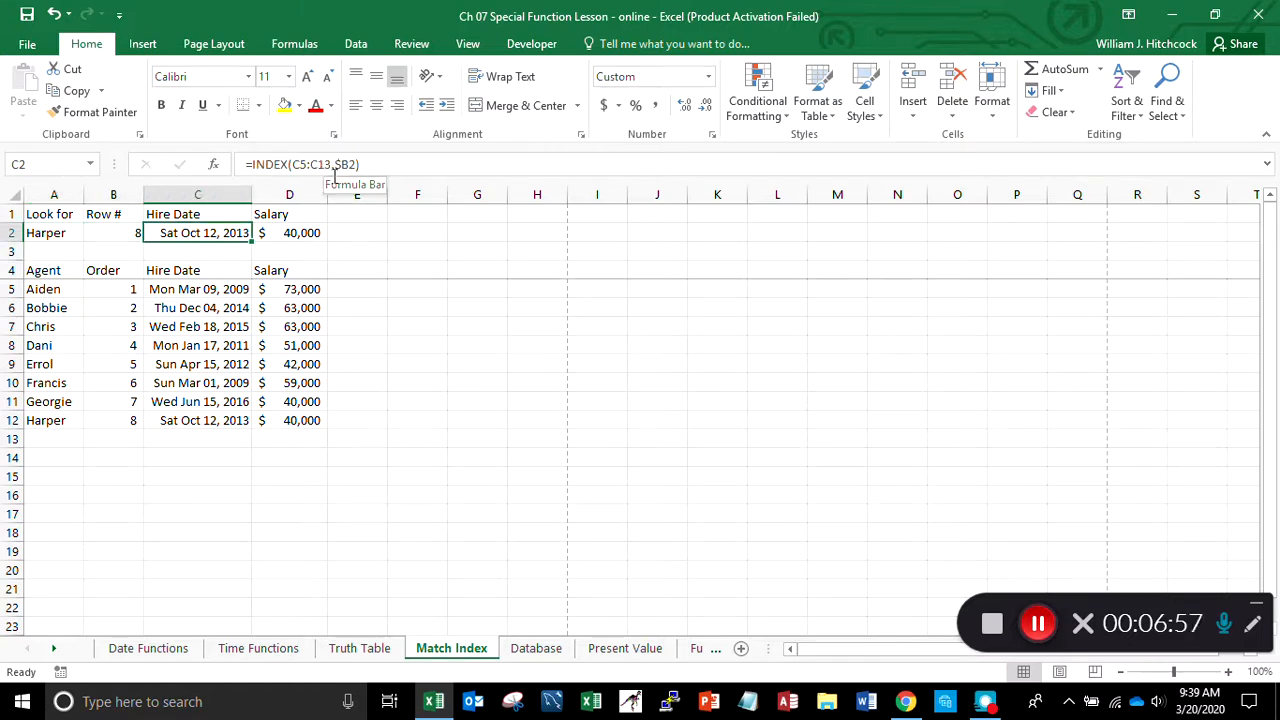
{"action": "key", "text": "Right"}
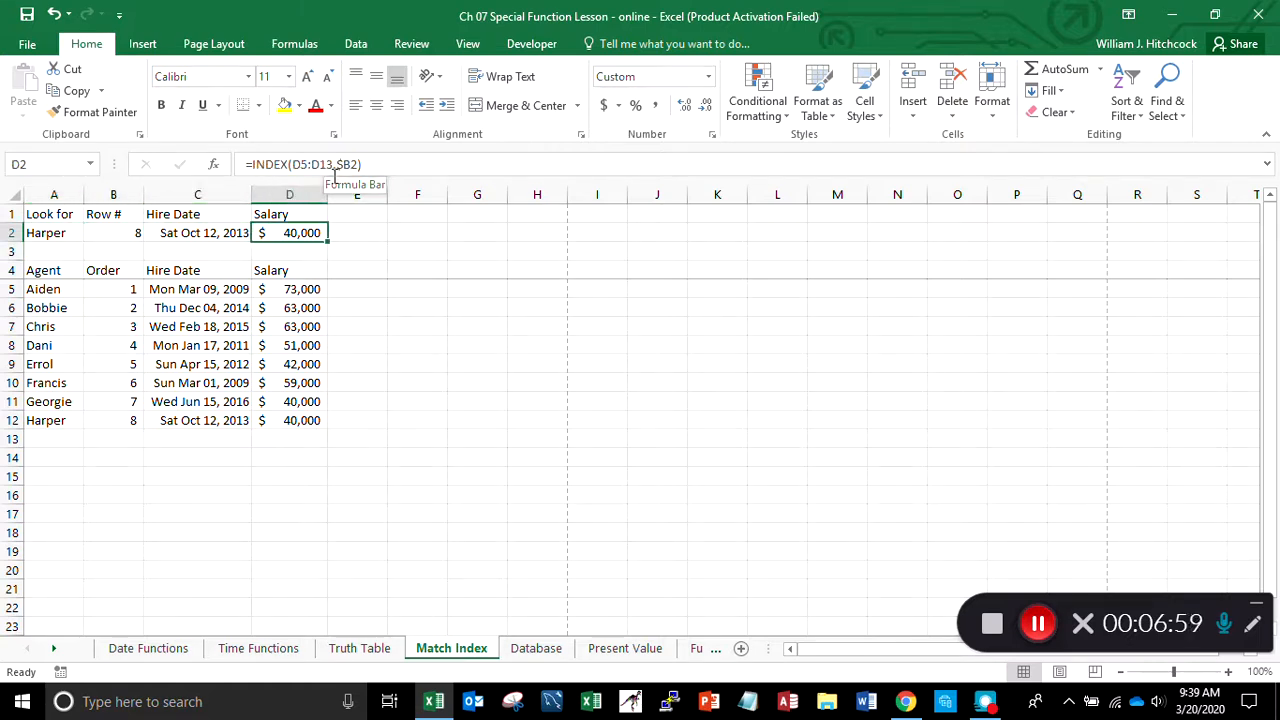
- Start a conditional formatting rule on A2 for cells whose value is equal to =$A$2
{"action": "key", "text": "Left"}
{"action": "key", "text": "Left"}
{"action": "key", "text": "Left"}
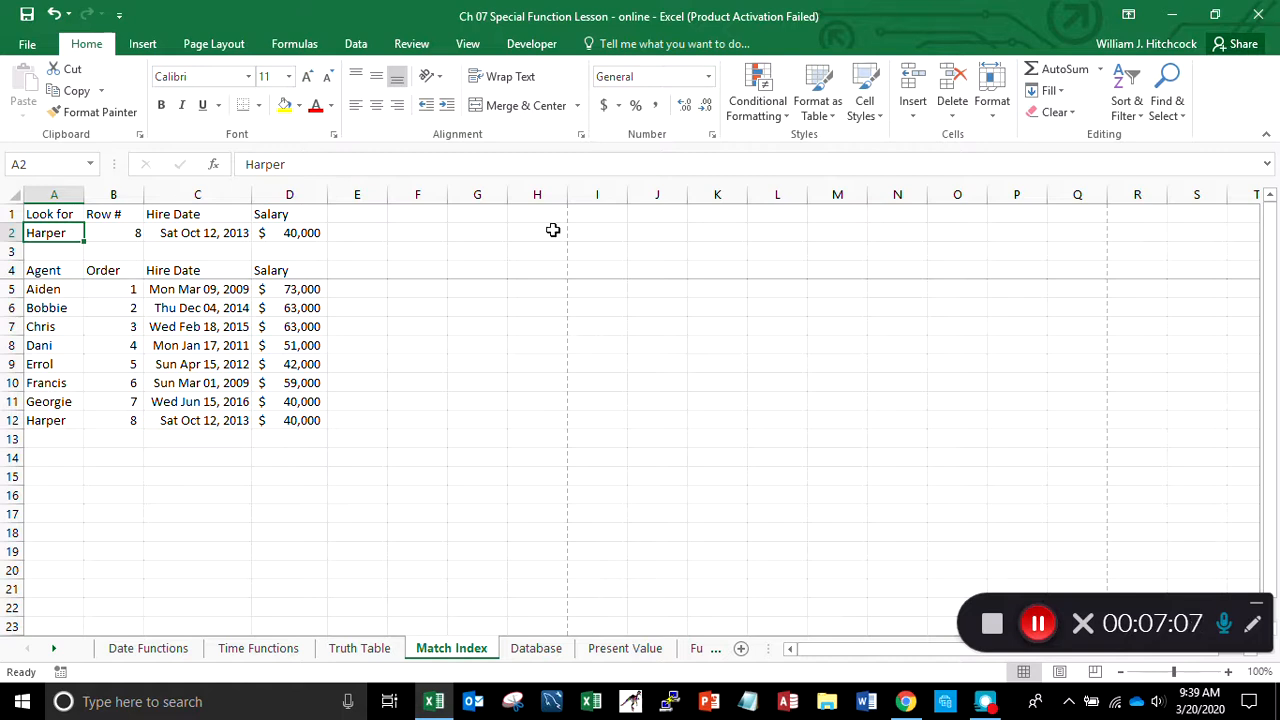
{"action": "left_click", "coordinate": [772, 104]}
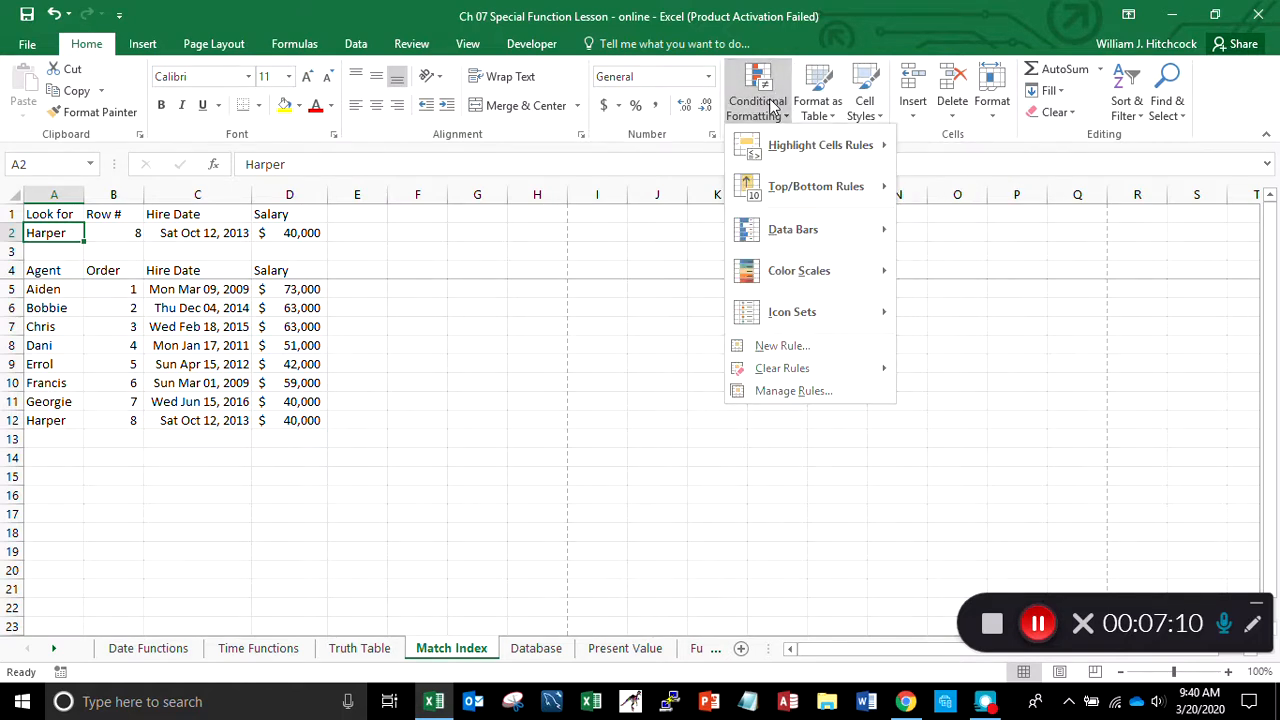
{"action": "left_click", "coordinate": [783, 347]}
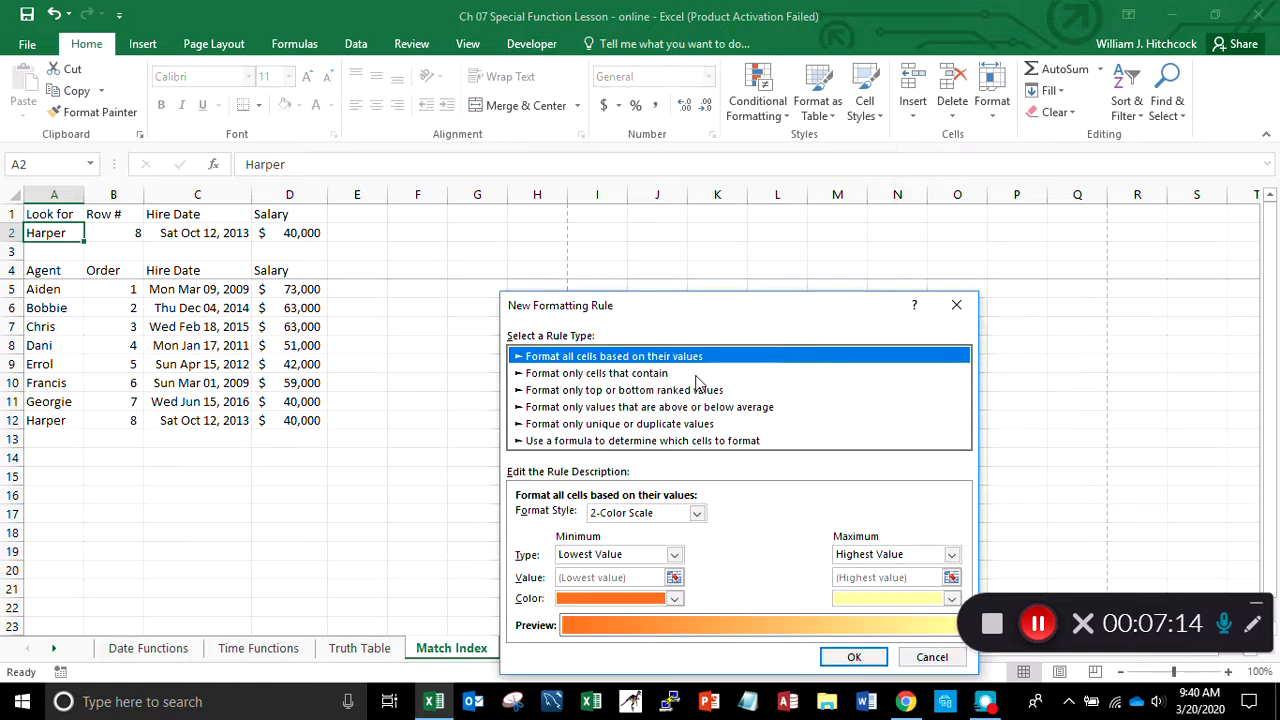
{"action": "left_click", "coordinate": [613, 374]}
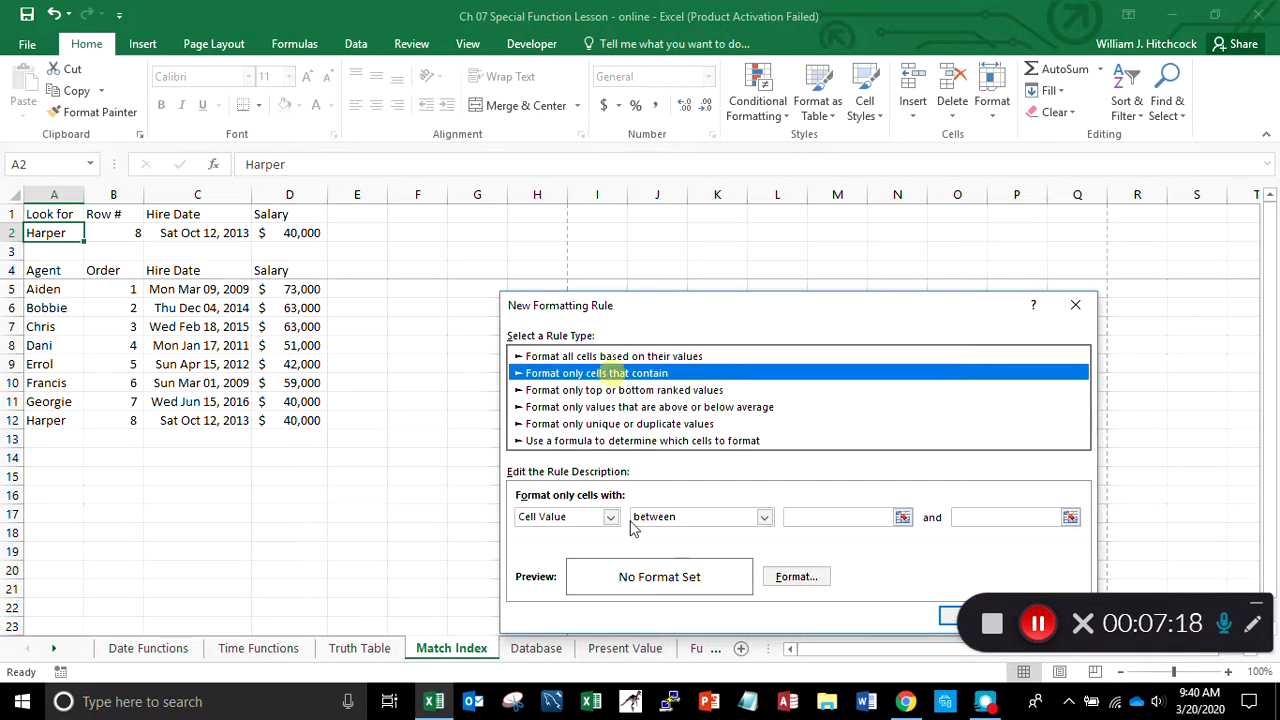
{"action": "left_click", "coordinate": [670, 519]}
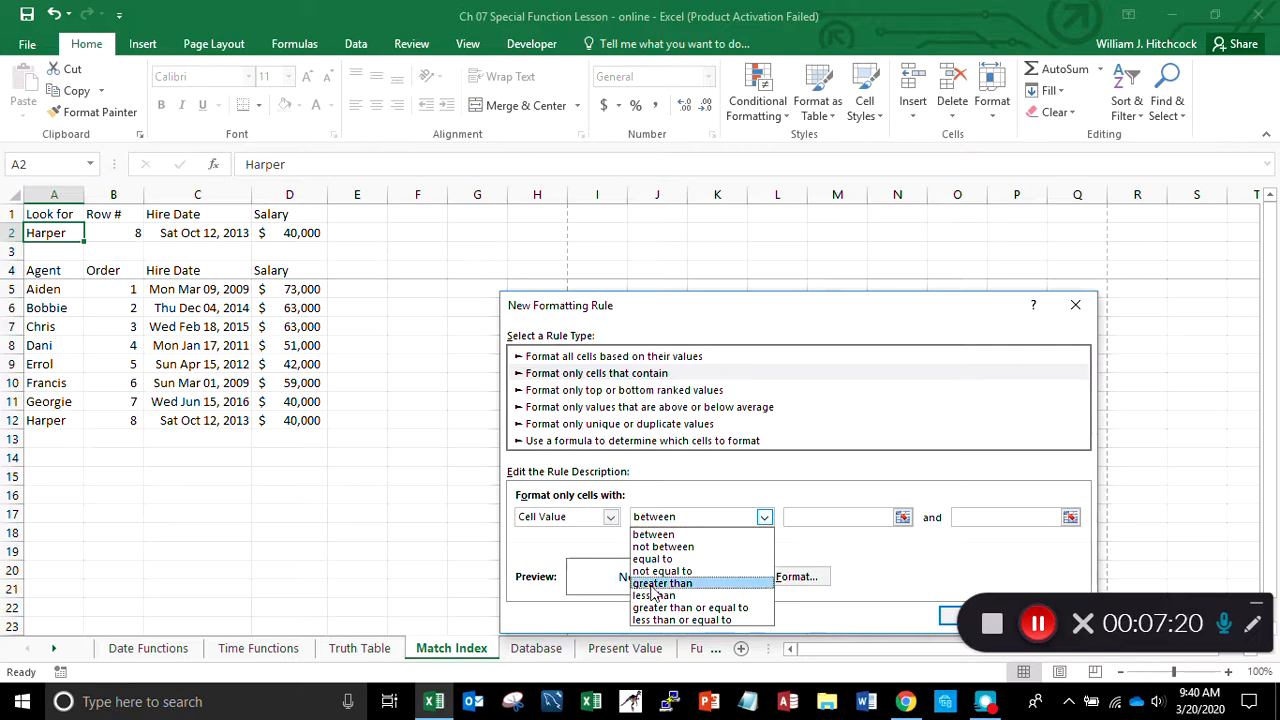
{"action": "left_click", "coordinate": [655, 561]}
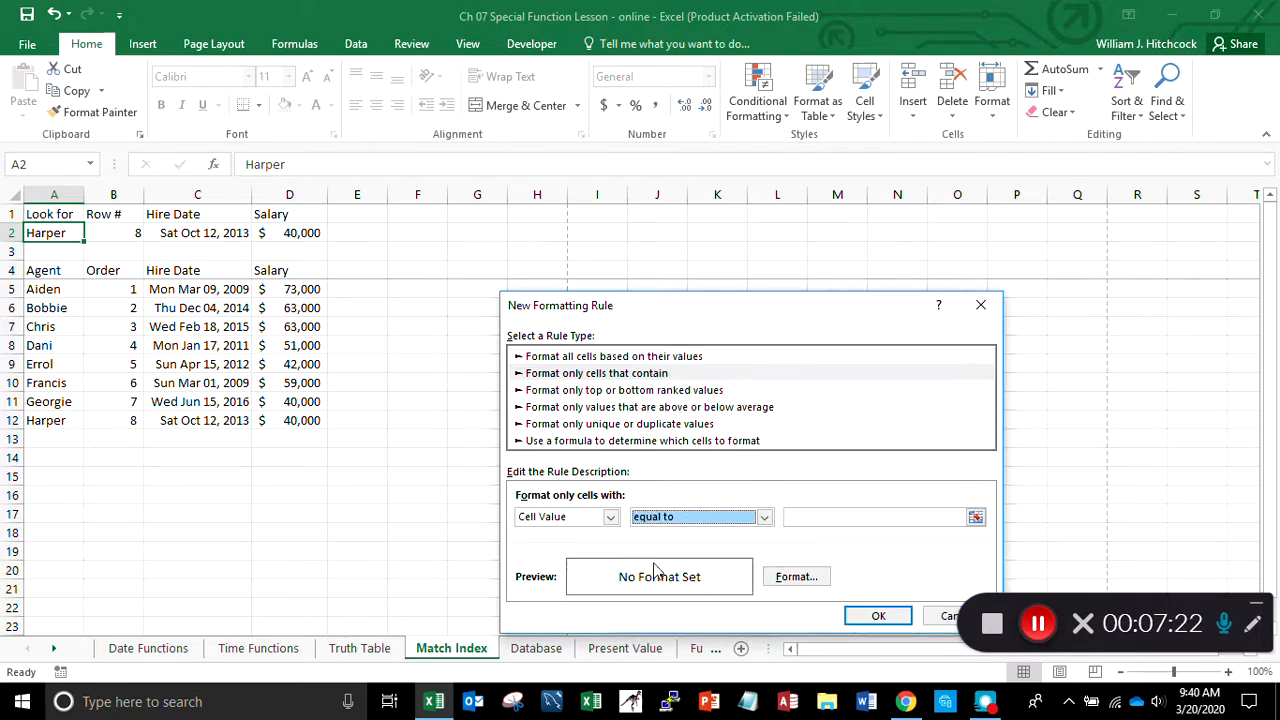
{"action": "left_click", "coordinate": [824, 517]}
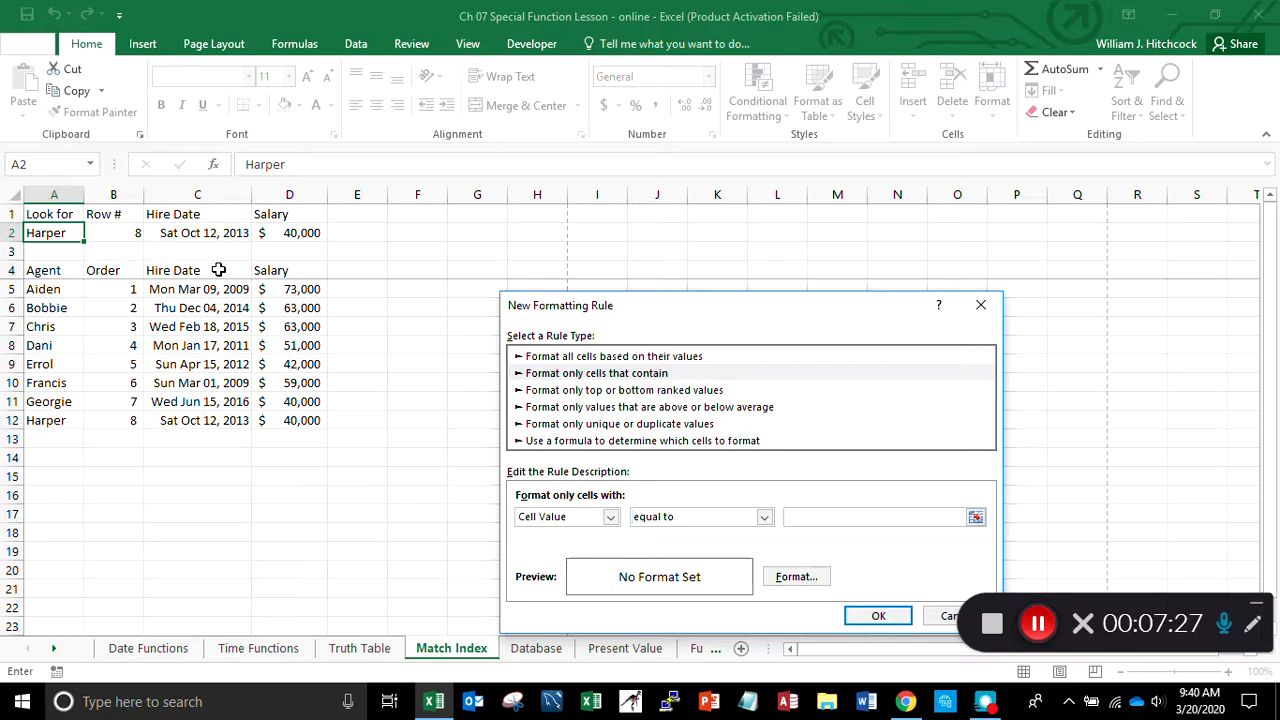
{"action": "left_click", "coordinate": [48, 232]}
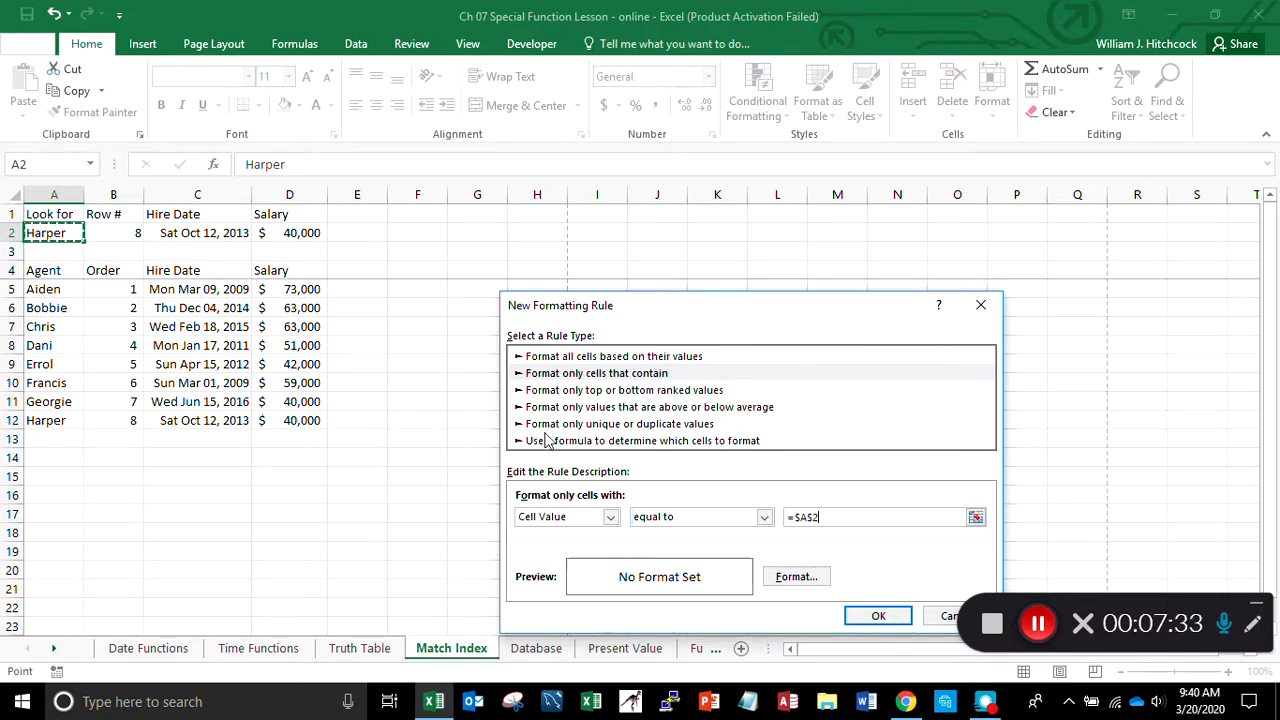
- Give the rule's matching cells a yellow fill and bold italic font, and apply the rule
{"action": "left_click", "coordinate": [788, 578]}
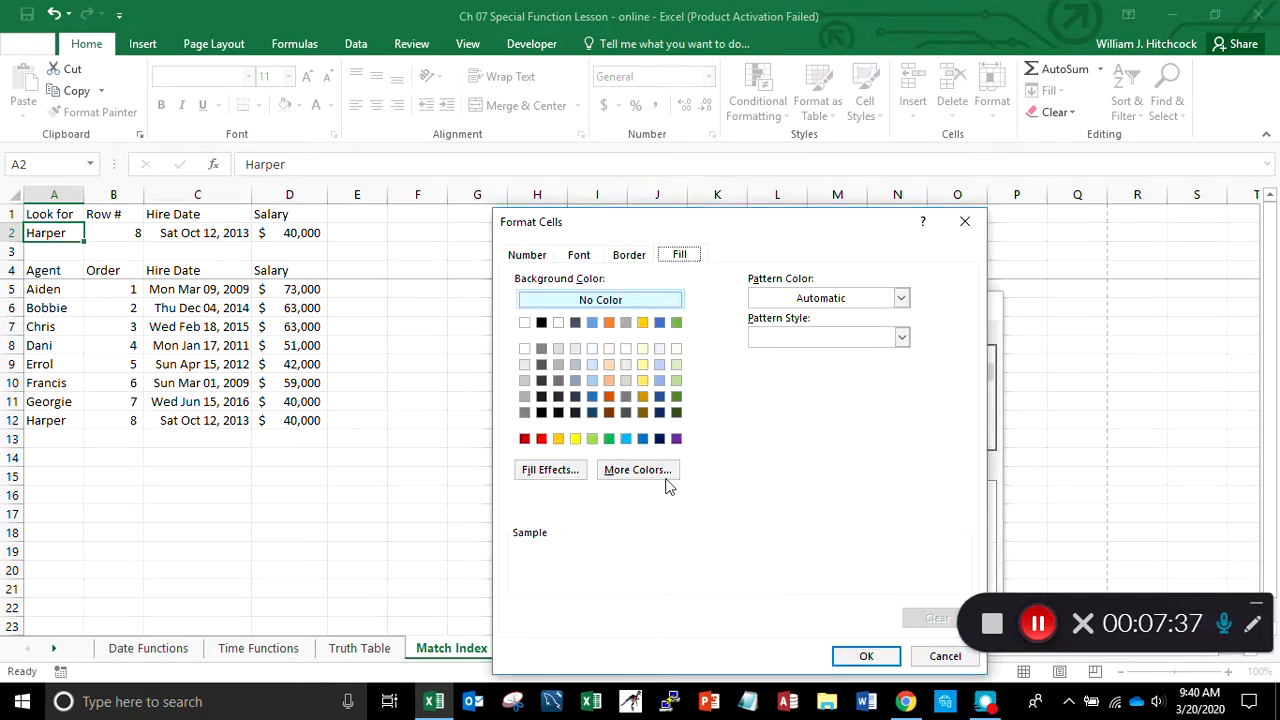
{"action": "left_click", "coordinate": [576, 440]}
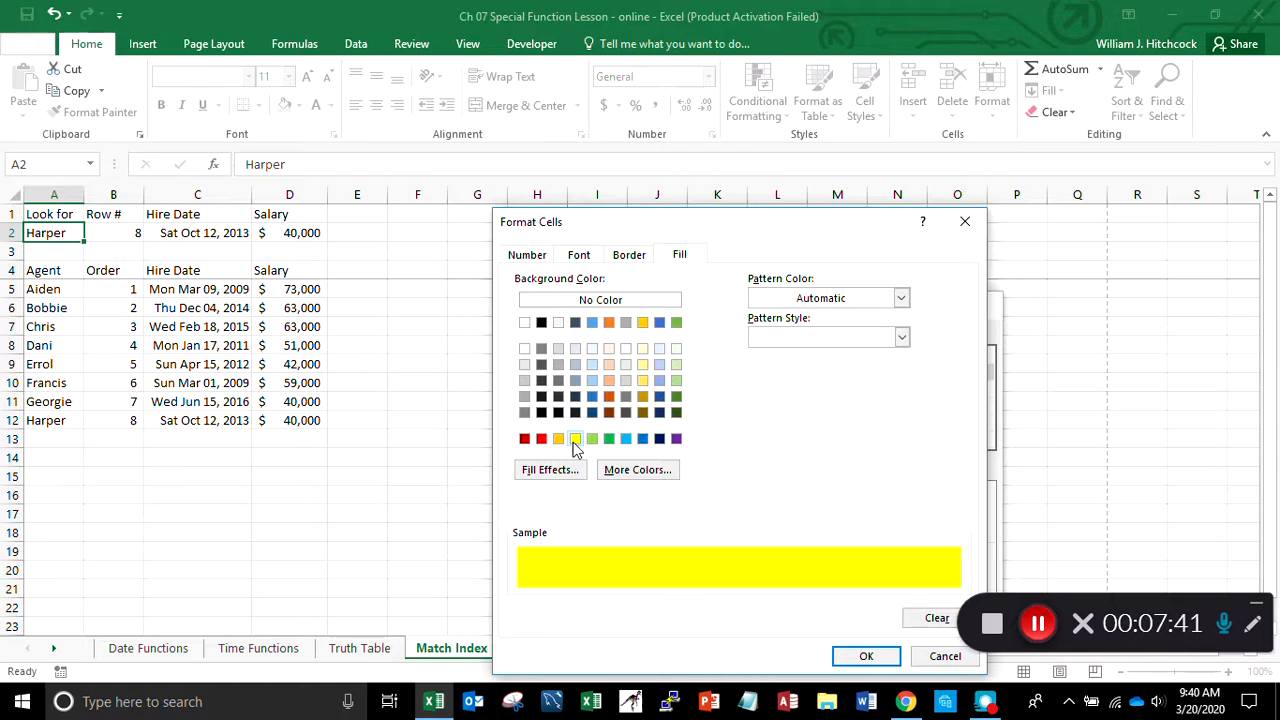
{"action": "left_click", "coordinate": [582, 256]}
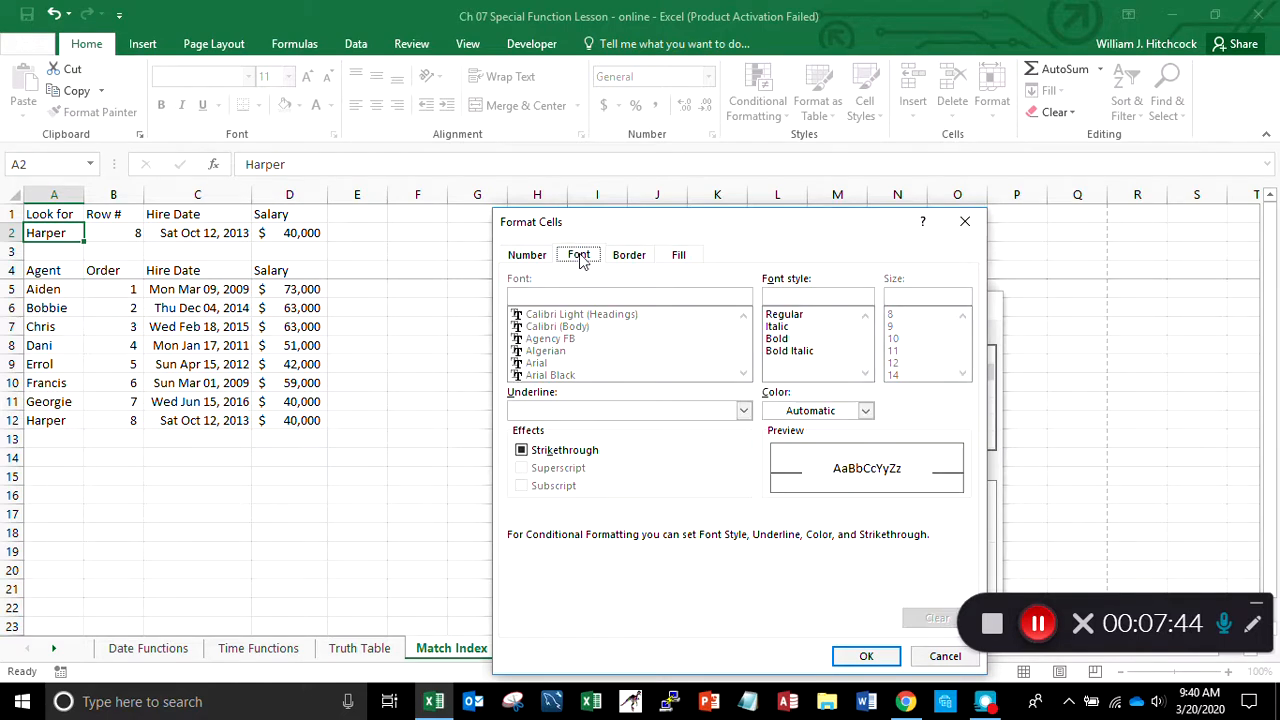
{"action": "left_click", "coordinate": [785, 352]}
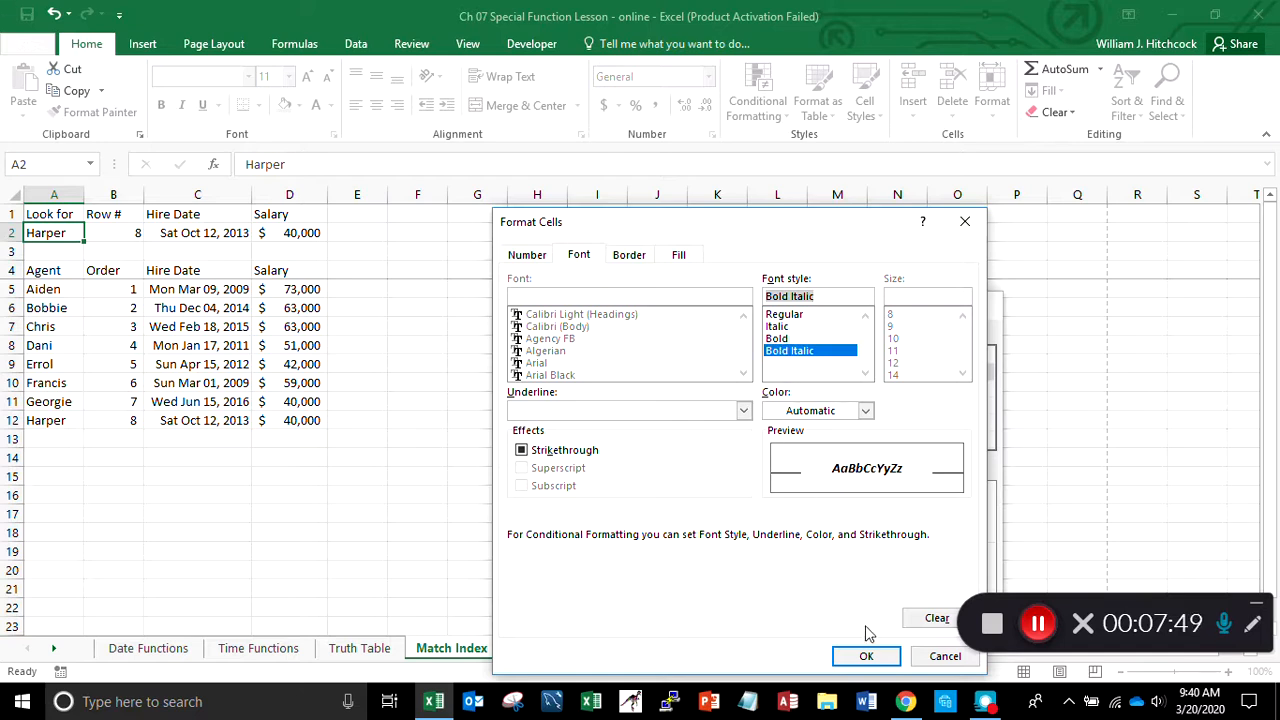
{"action": "left_click", "coordinate": [871, 656]}
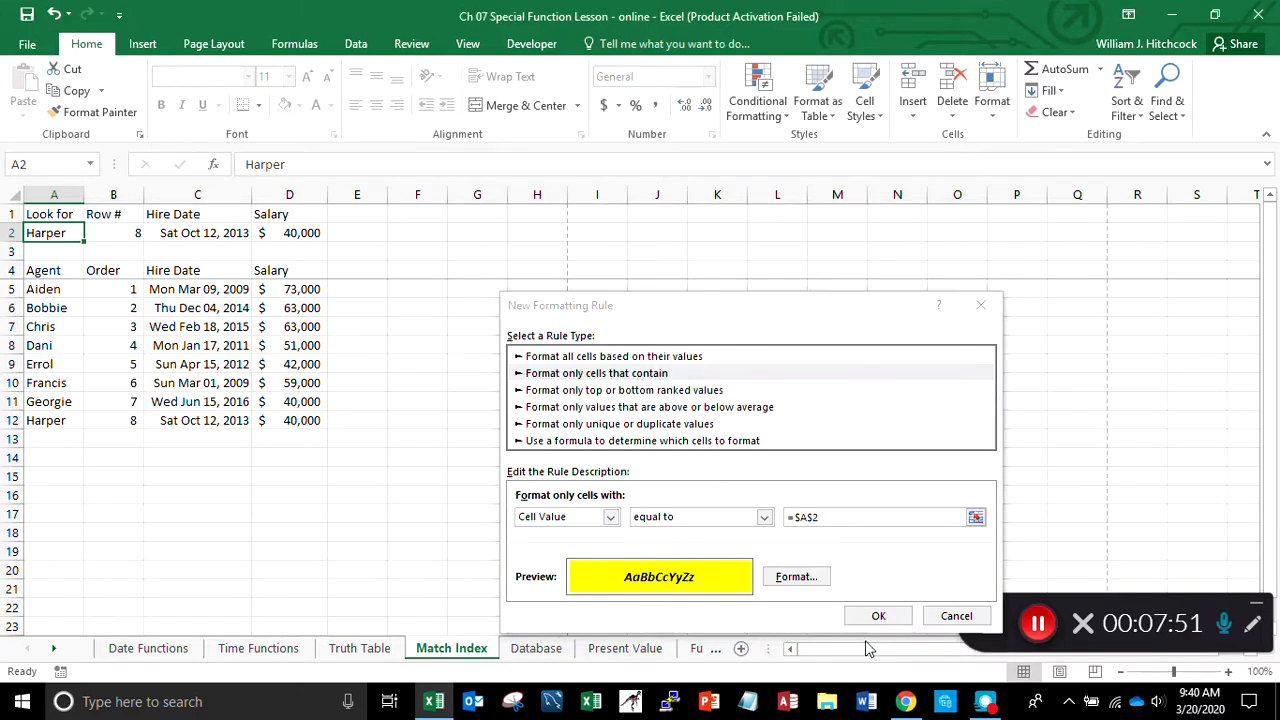
{"action": "left_click", "coordinate": [877, 617]}
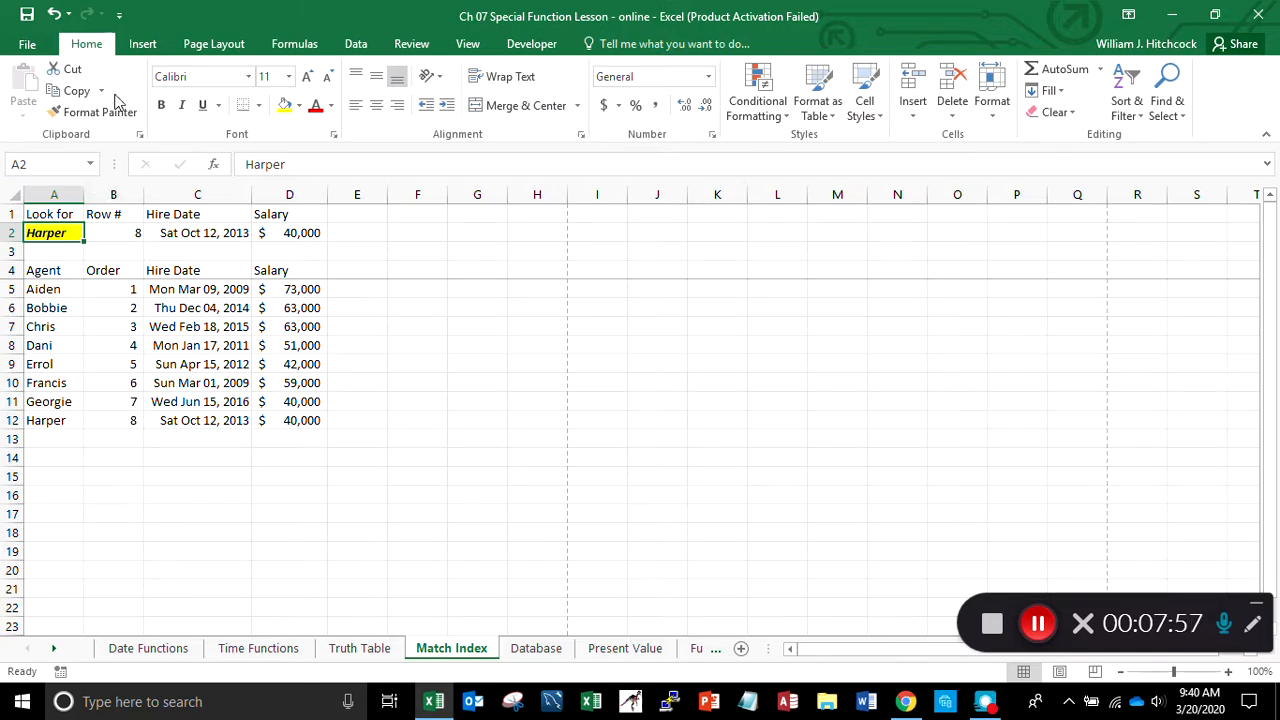
- Copy A2's formatting, including the conditional rule, onto the agent name cells A5:A13
{"action": "left_click", "coordinate": [108, 115]}
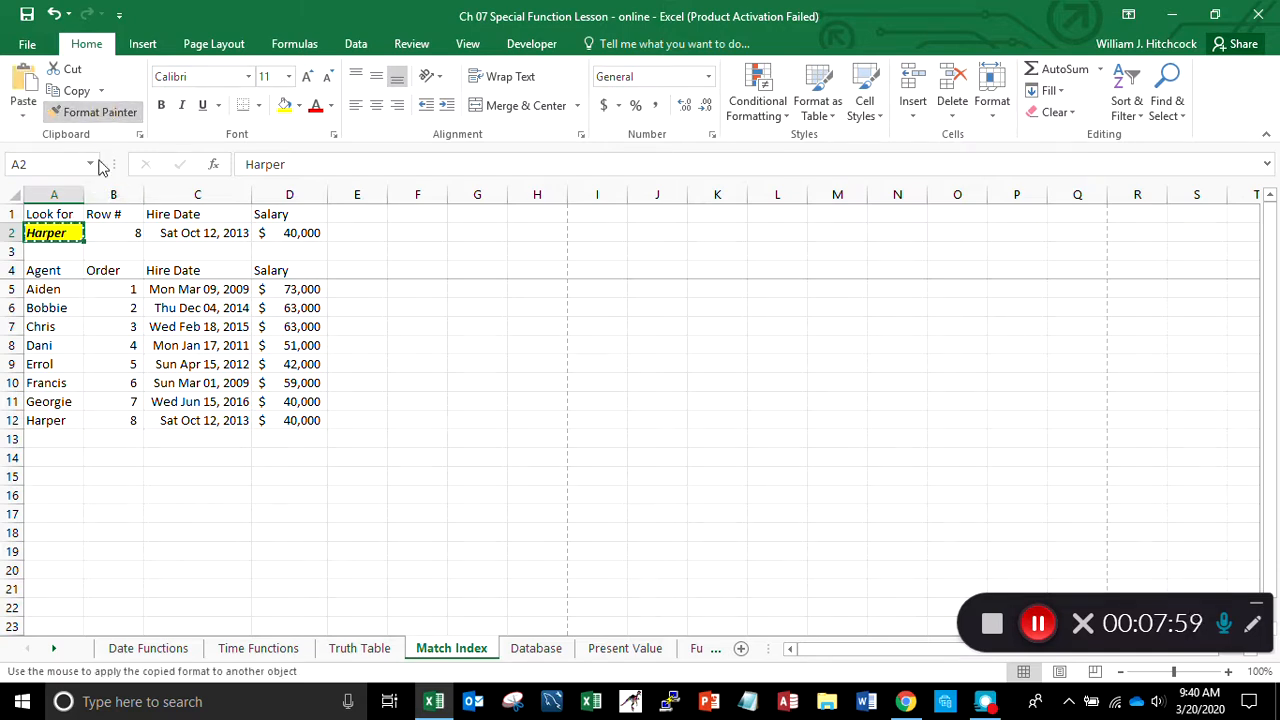
{"action": "mouse_move", "coordinate": [52, 286]}
{"action": "left_mouse_down"}
{"action": "mouse_move", "coordinate": [30, 462]}
{"action": "mouse_move", "coordinate": [34, 430]}
{"action": "left_mouse_up"}
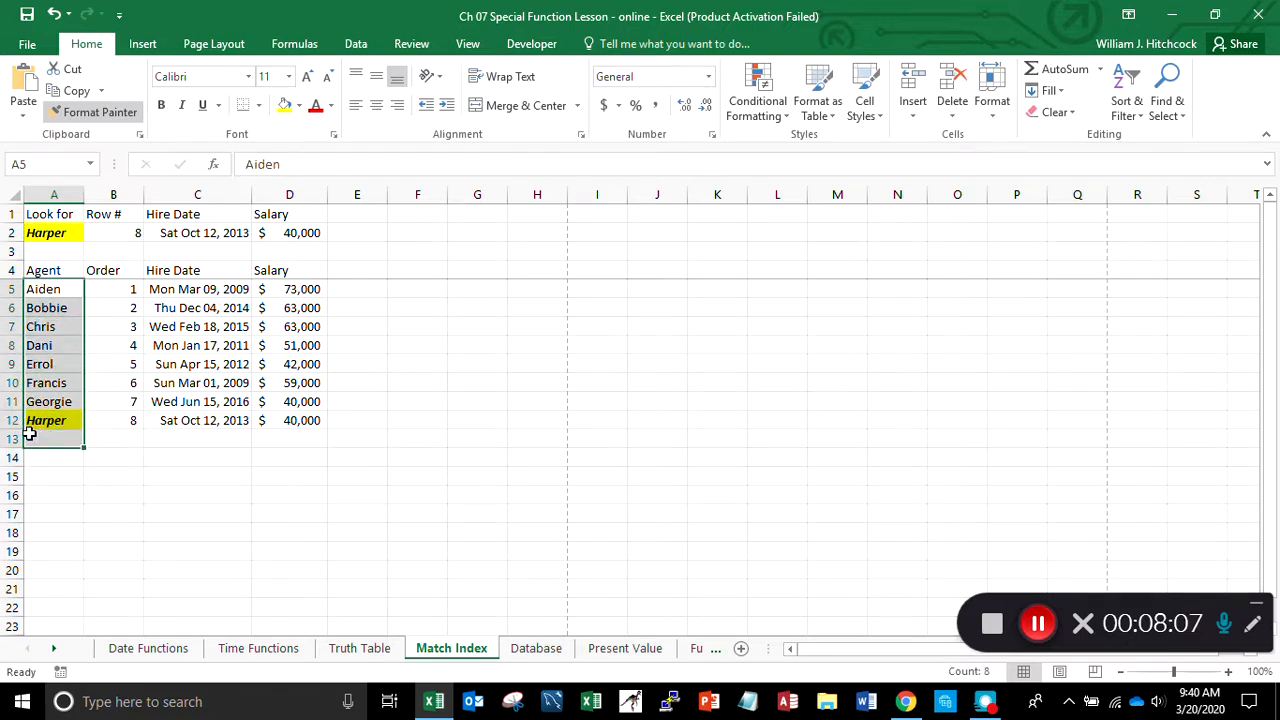
- Change the look-up name in A2 to the agent listed in row 8
{"action": "left_click", "coordinate": [46, 232]}
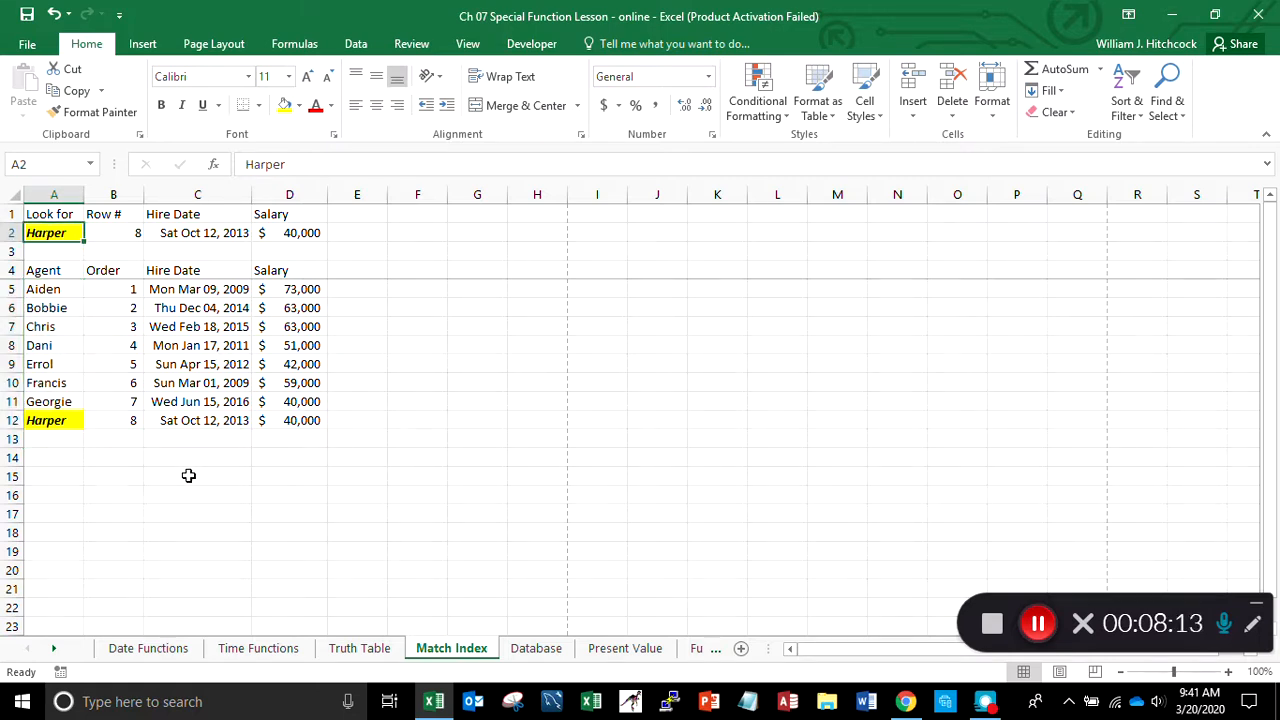
{"action": "type", "text": "Dani"}
{"action": "key", "text": "Return"}
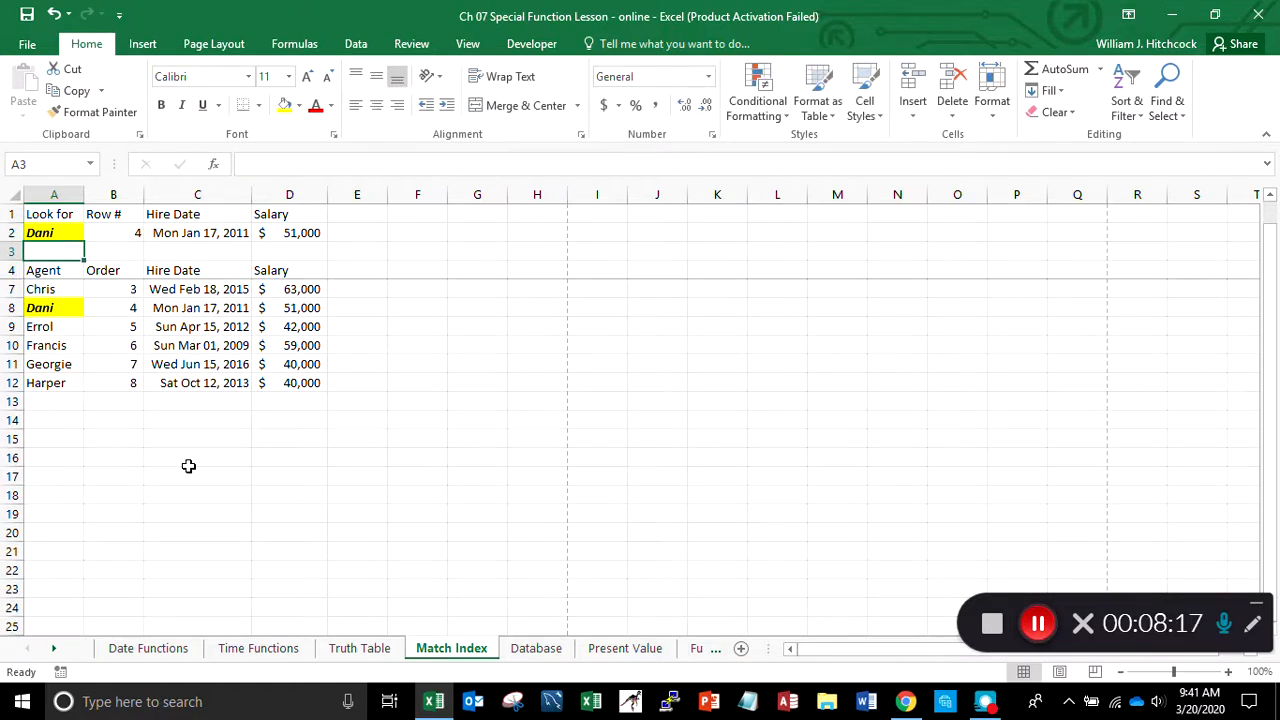
- Examine the agent list, the MATCH formula in B2, and the INDEX formulas in C2 and D2
{"action": "key", "text": "ctrl+Home"}
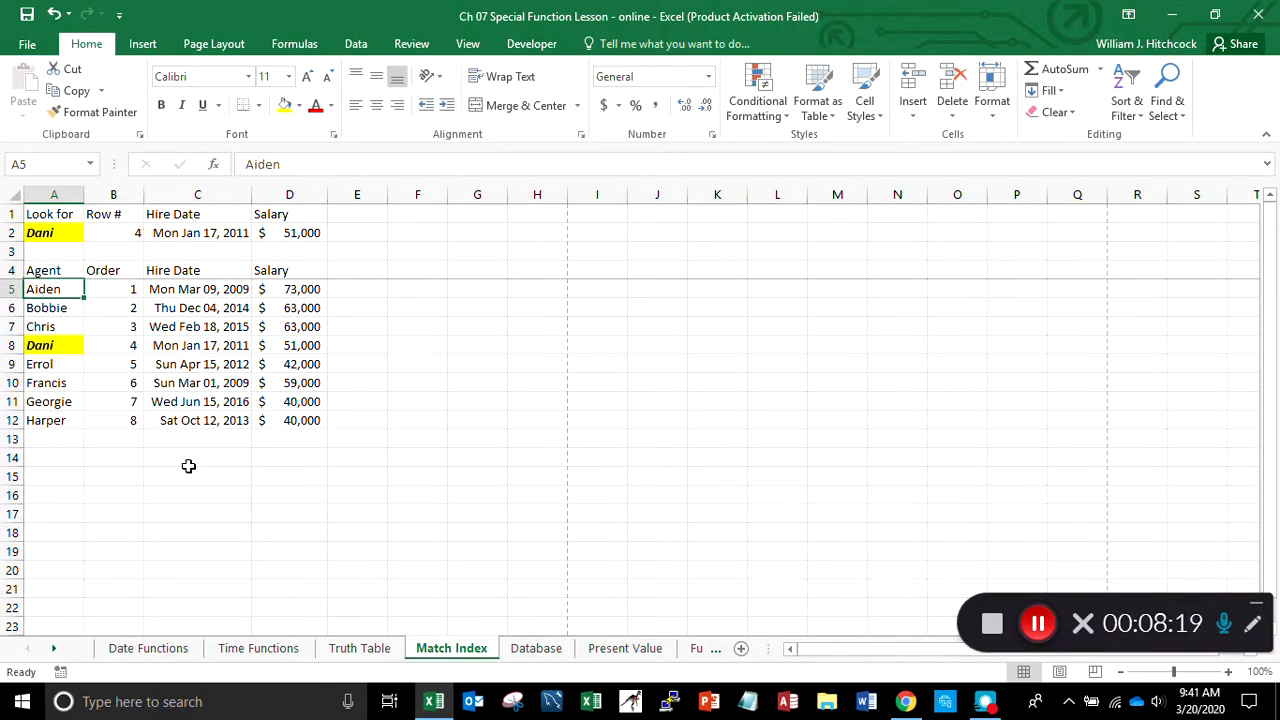
{"action": "key", "text": "Down"}
{"action": "key", "text": "Down"}
{"action": "key", "text": "Down"}
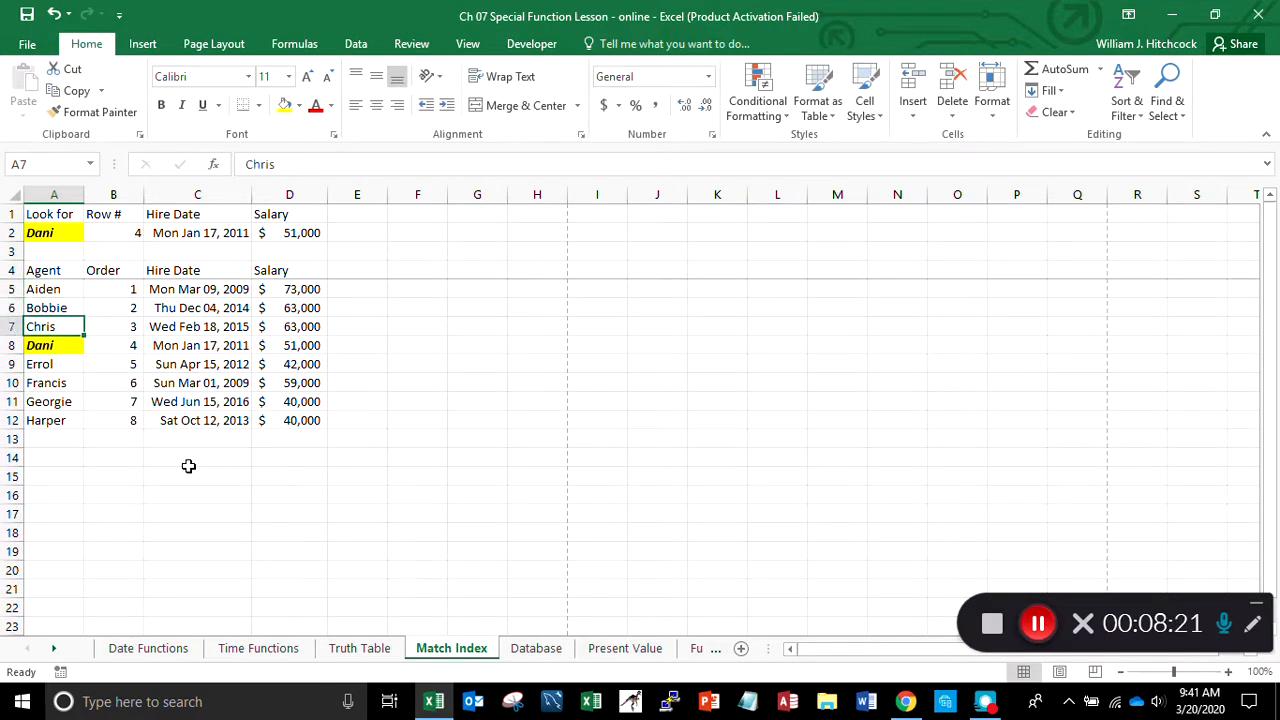
{"action": "key", "text": "Right"}
{"action": "key", "text": "Up"}
{"action": "key", "text": "Up"}
{"action": "key", "text": "Up"}
{"action": "key", "text": "Up"}
{"action": "key", "text": "Up"}
{"action": "key", "text": "Up"}
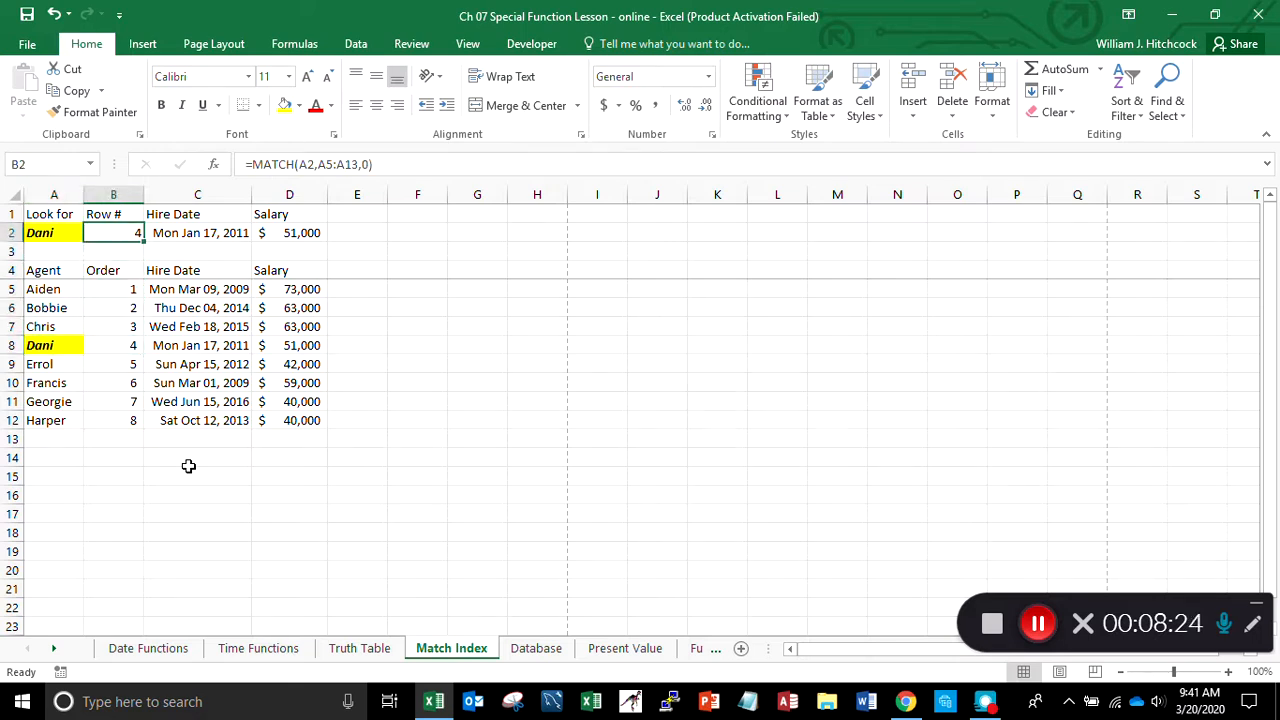
{"action": "key", "text": "Right"}
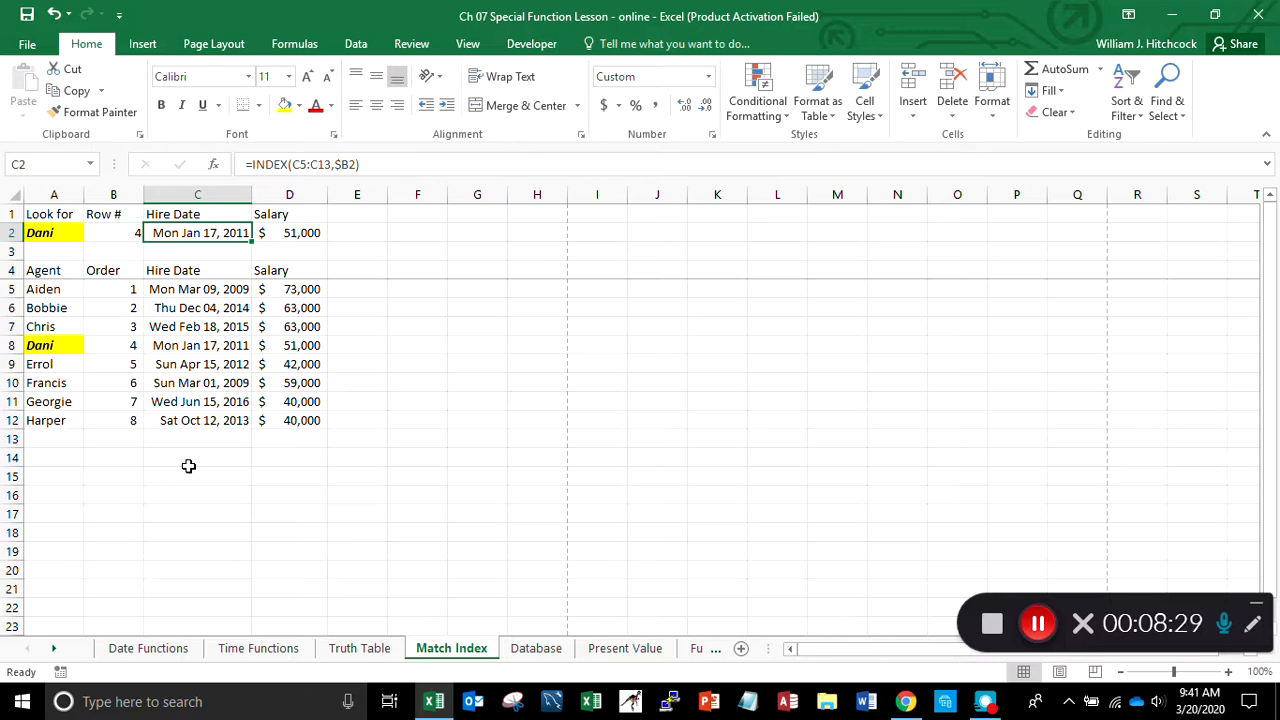
{"action": "key", "text": "Right"}
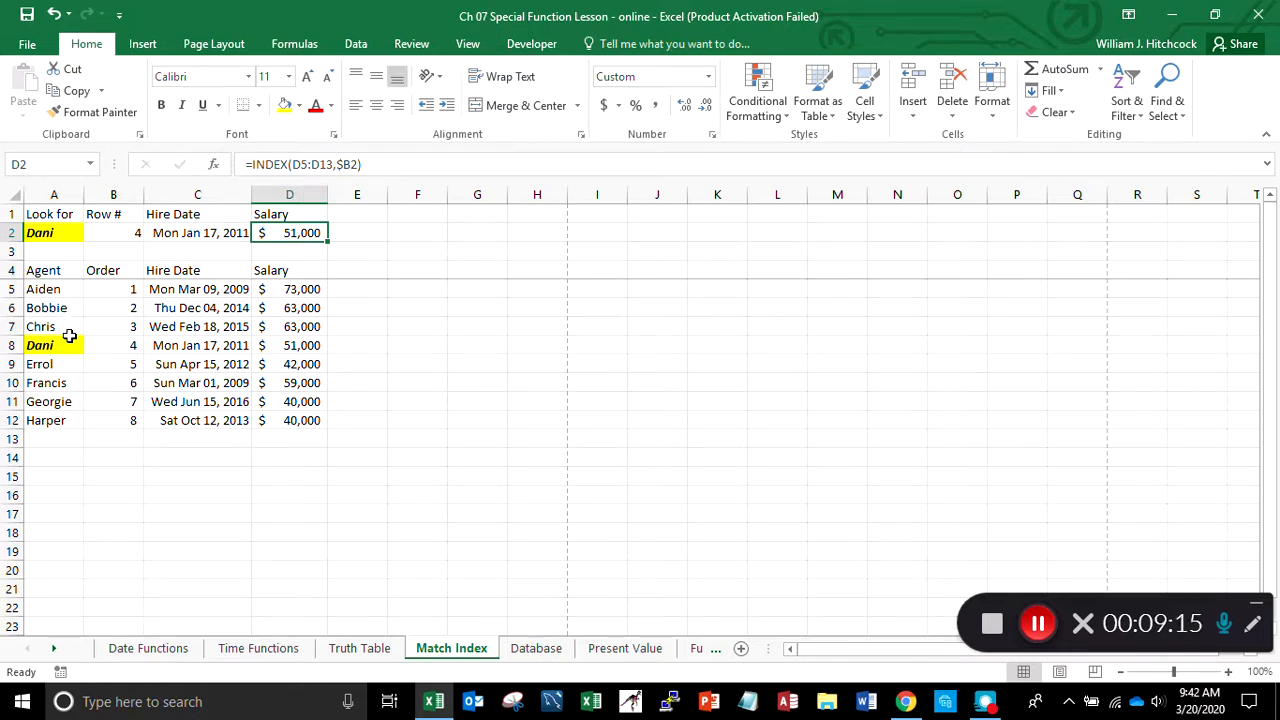
- Save the workbook
{"action": "left_click", "coordinate": [28, 16]}
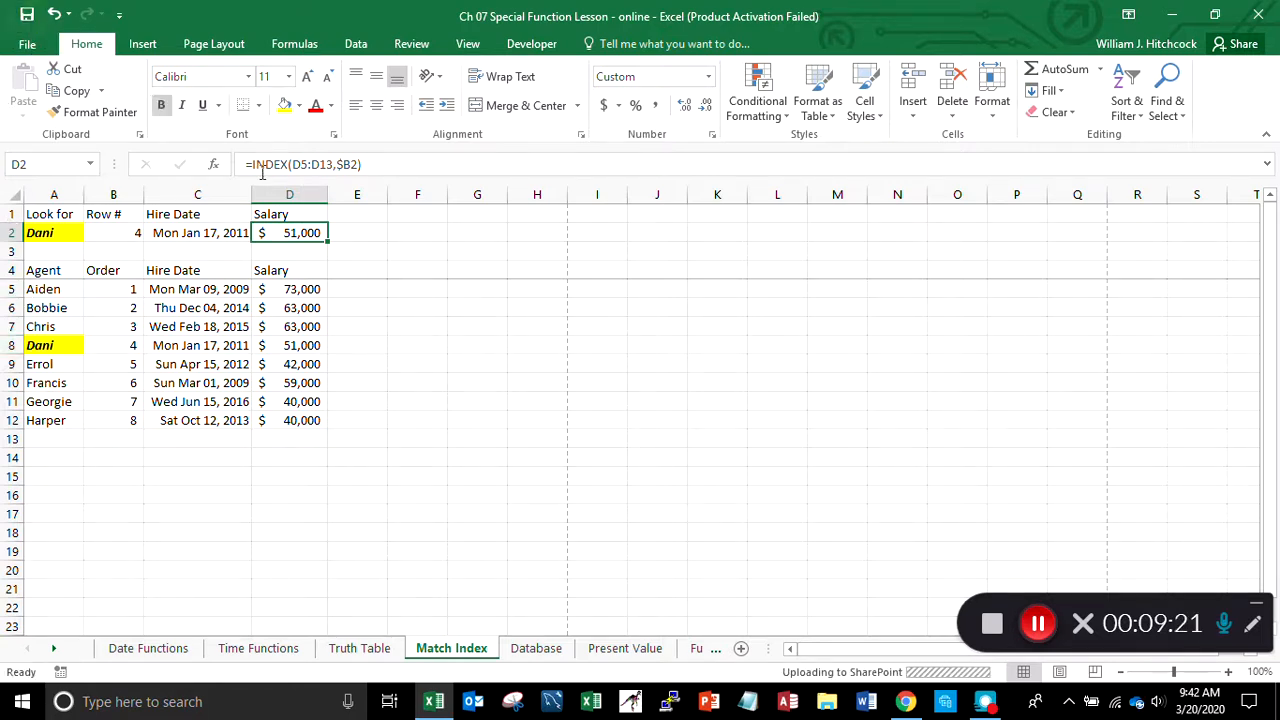